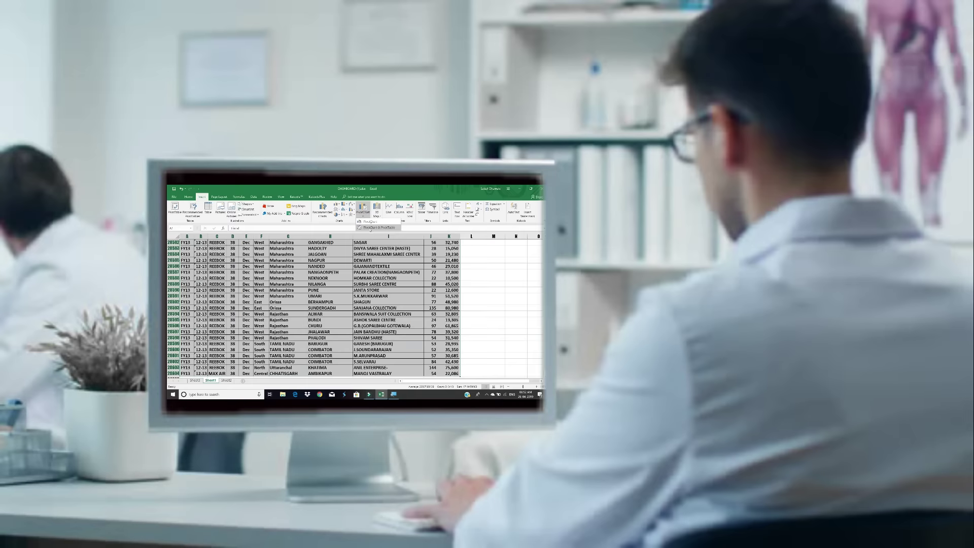
left_click(332, 328)
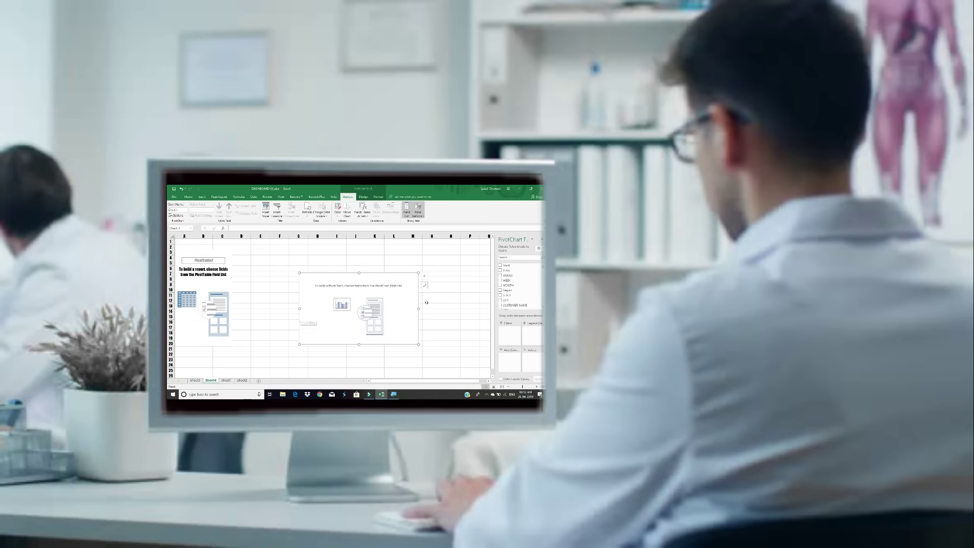
left_click_drag(515, 361, 533, 357)
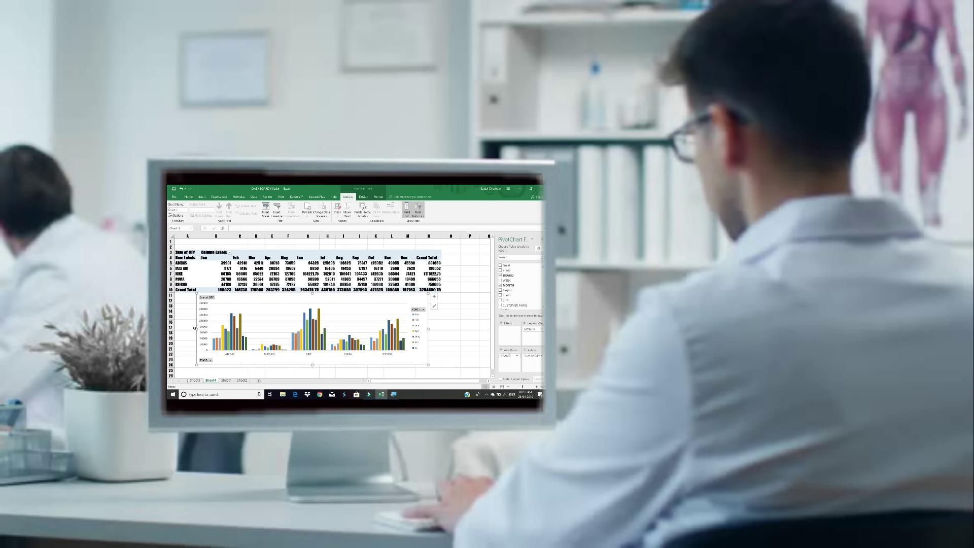
left_click_drag(195, 328, 178, 332)
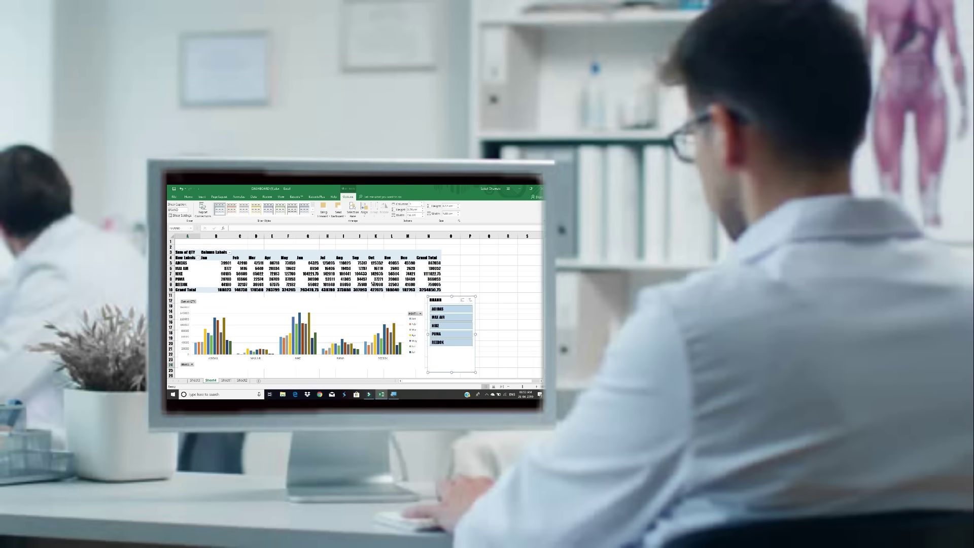
left_click(373, 284)
left_click(343, 197)
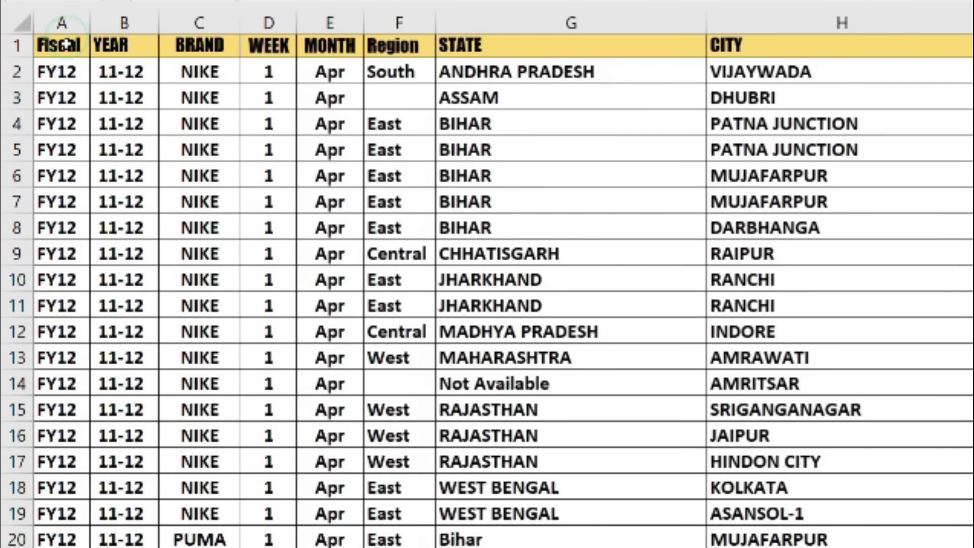
Review the Fiscal, YEAR, BRAND, WEEK and MONTH columns of the sales data.
left_click(70, 45)
left_click(133, 45)
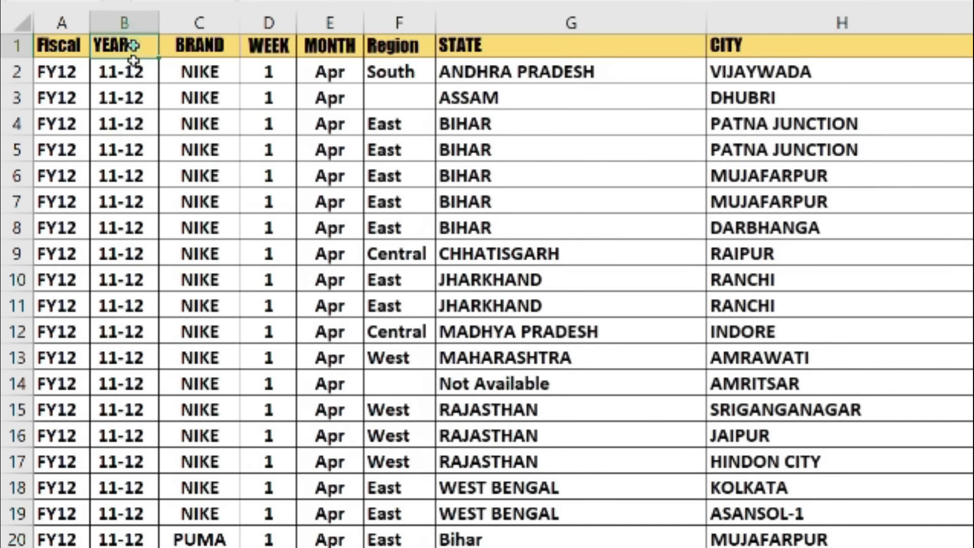
left_click_drag(133, 45, 136, 176)
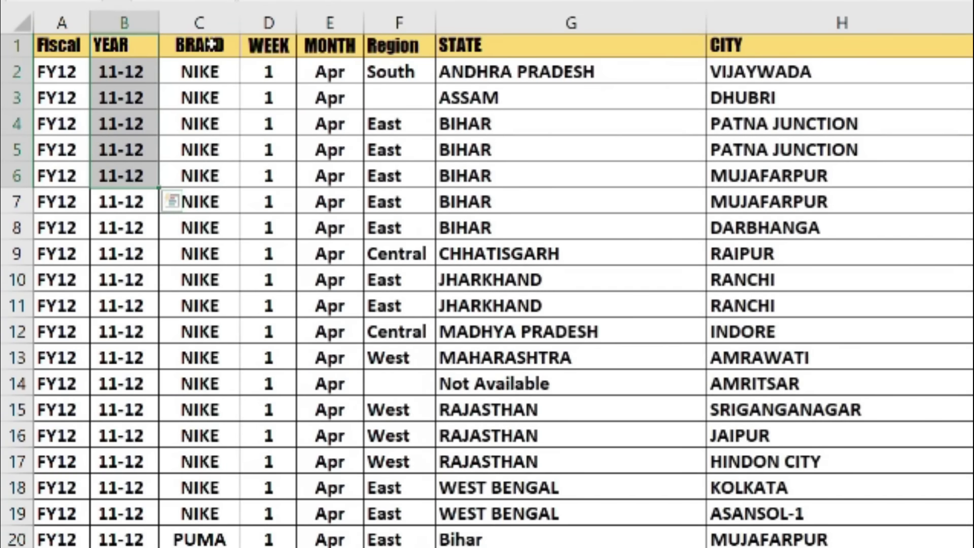
left_click_drag(211, 45, 220, 280)
scroll(244, 212, "down", 5)
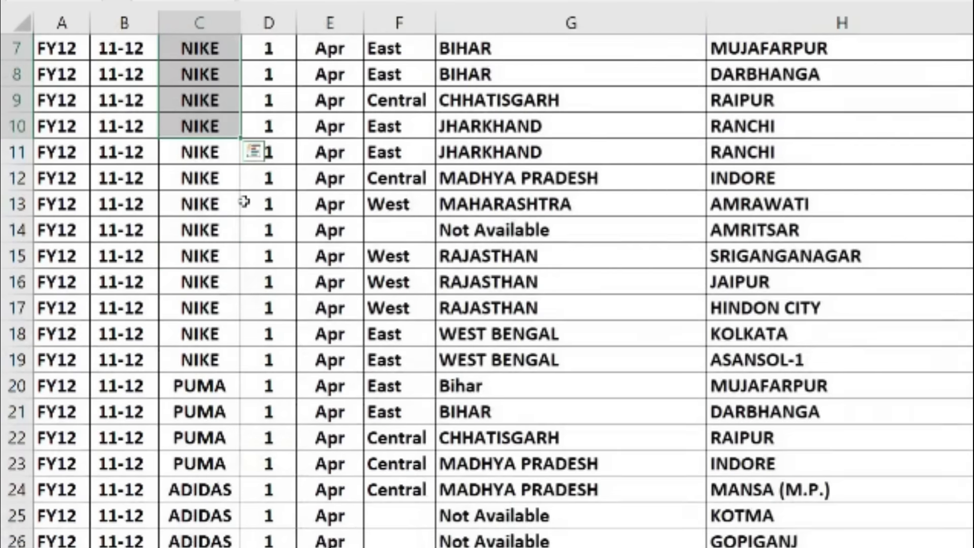
scroll(244, 198, "up", 4)
scroll(244, 197, "up", 1)
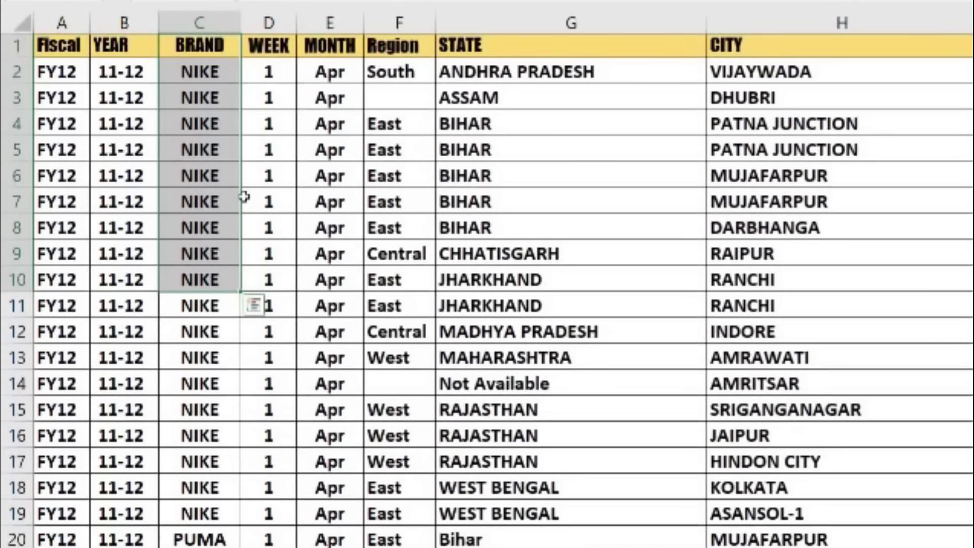
left_click(273, 46)
left_click_drag(274, 75, 272, 278)
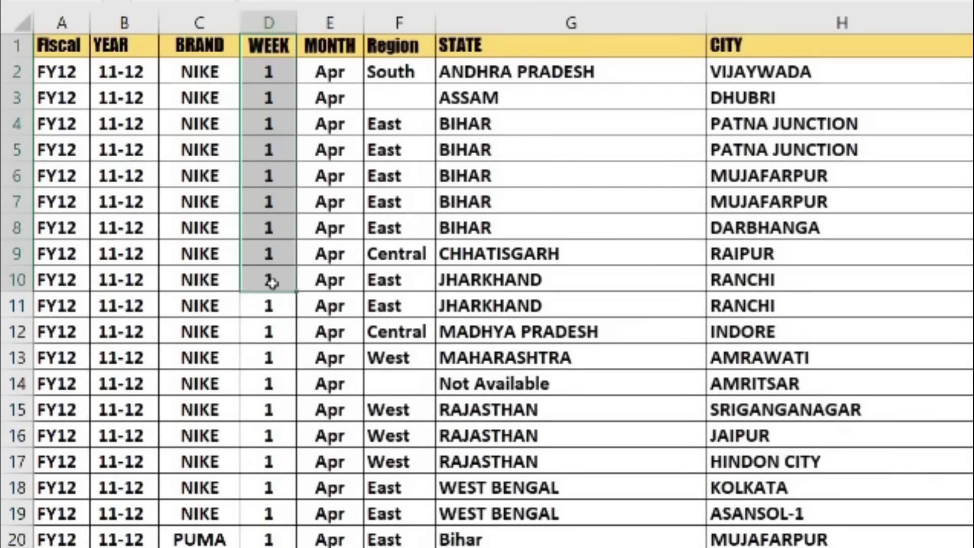
scroll(272, 235, "down", 9)
scroll(273, 236, "down", 2)
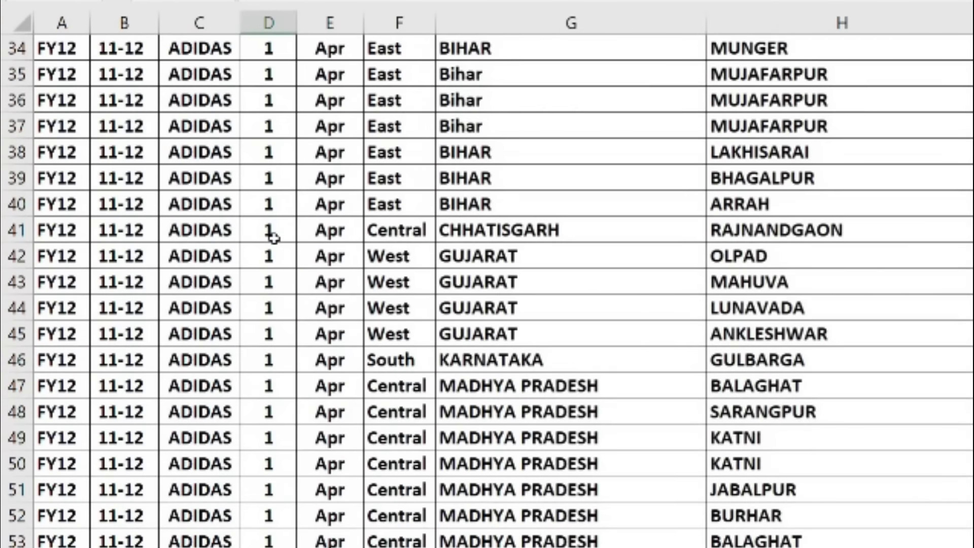
scroll(273, 235, "up", 11)
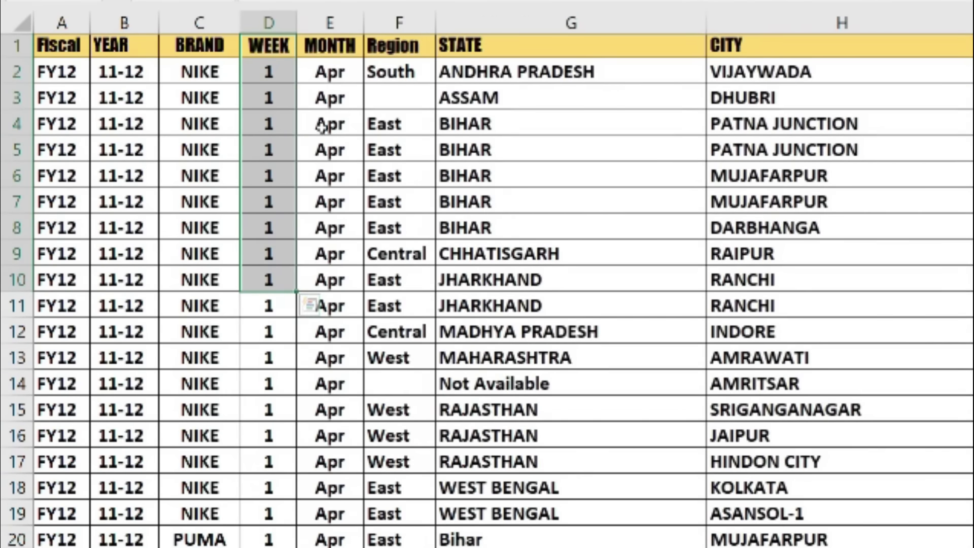
left_click_drag(340, 47, 359, 297)
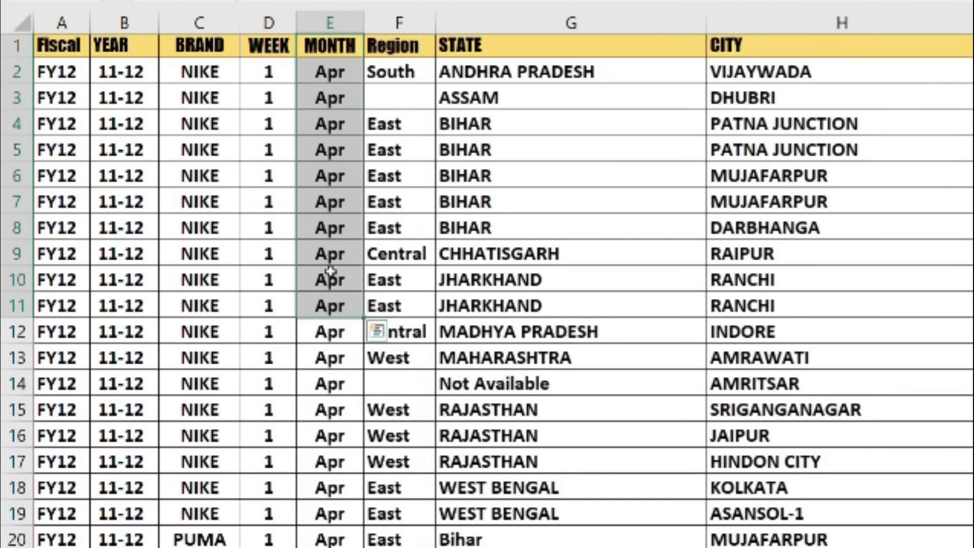
left_click(128, 154)
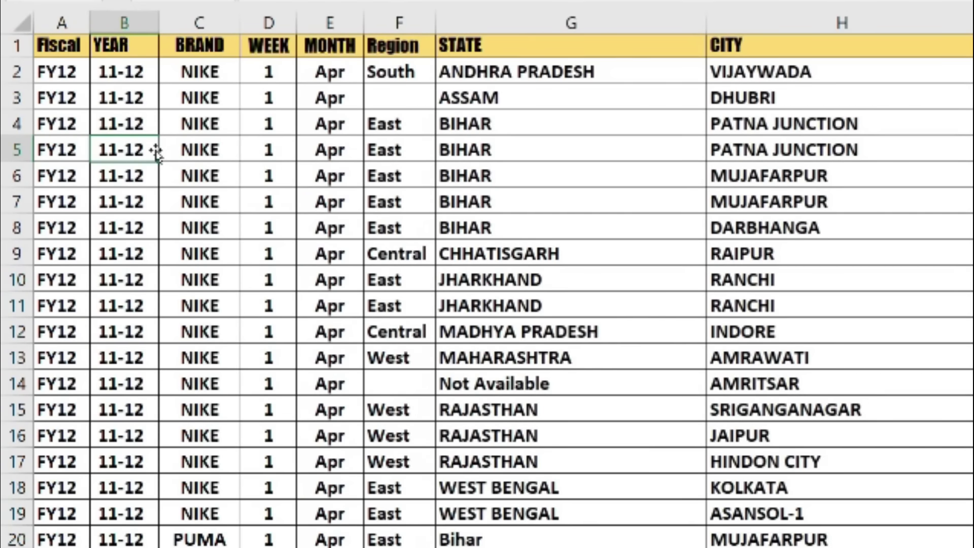
Review the Region, STATE, CITY, CUSTOMER NAME, QTY and AMT columns and the header row of the sales data.
left_click_drag(384, 46, 391, 355)
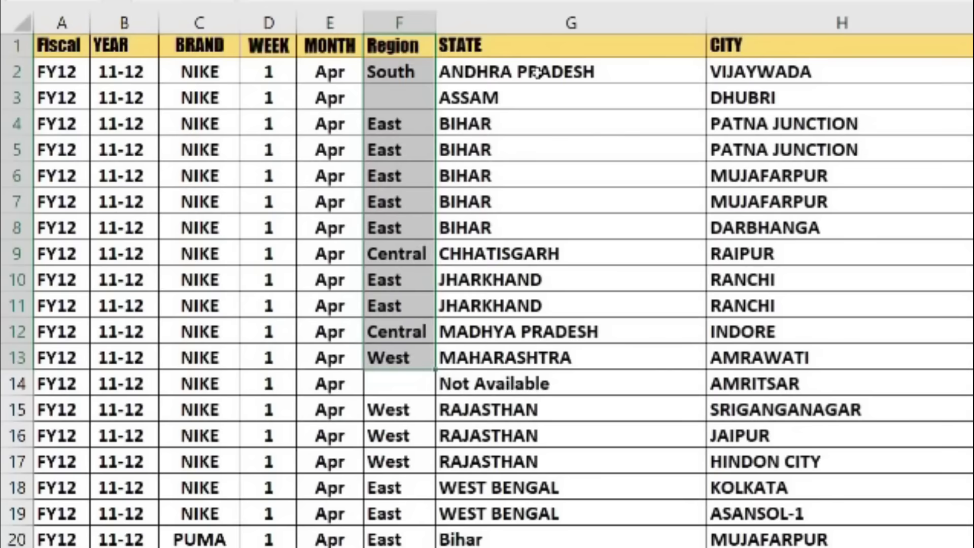
left_click_drag(532, 70, 544, 419)
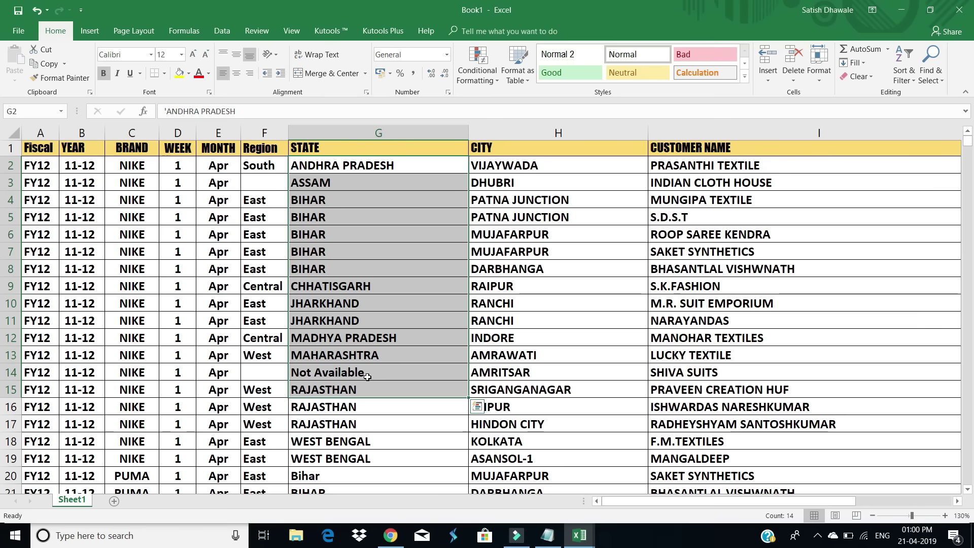
left_click_drag(526, 163, 522, 389)
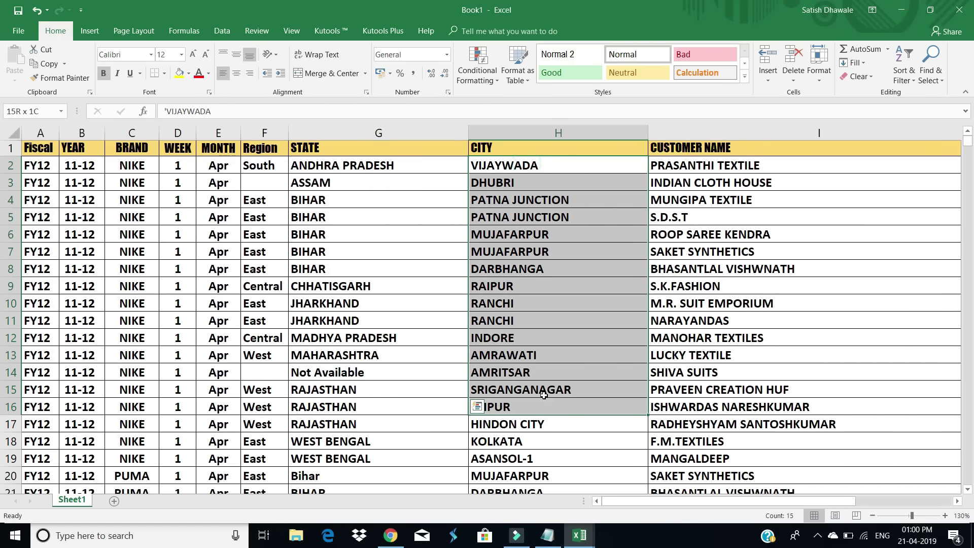
left_click_drag(700, 200, 700, 286)
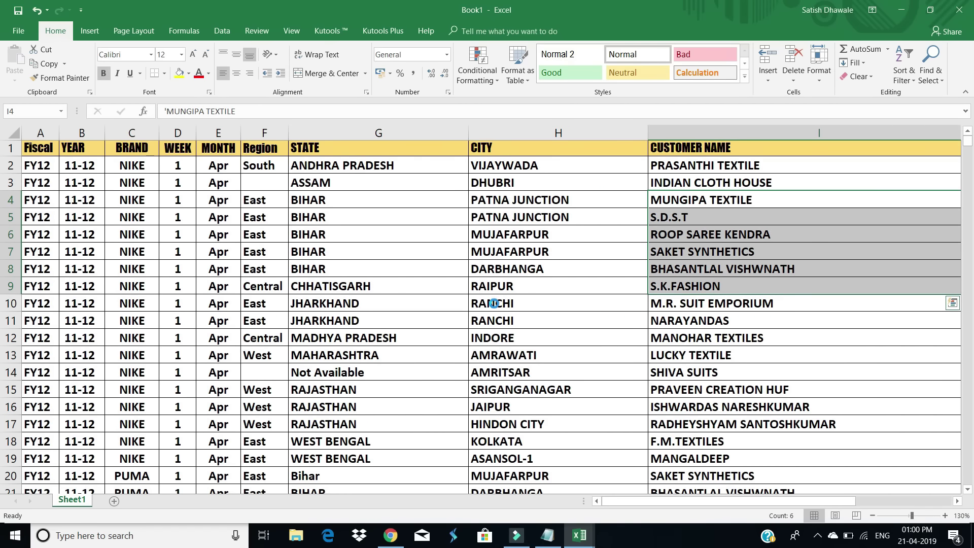
scroll(493, 302, "down", 1, "ctrl")
left_click_drag(905, 501, 938, 499)
left_click_drag(908, 159, 797, 339)
left_click_drag(500, 336, 39, 344)
key("ctrl+c")
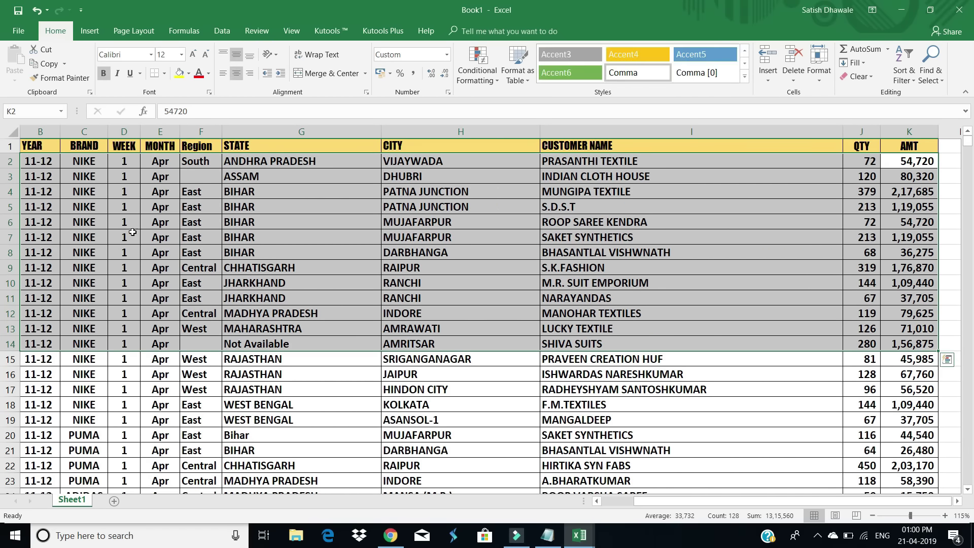
left_click(133, 227)
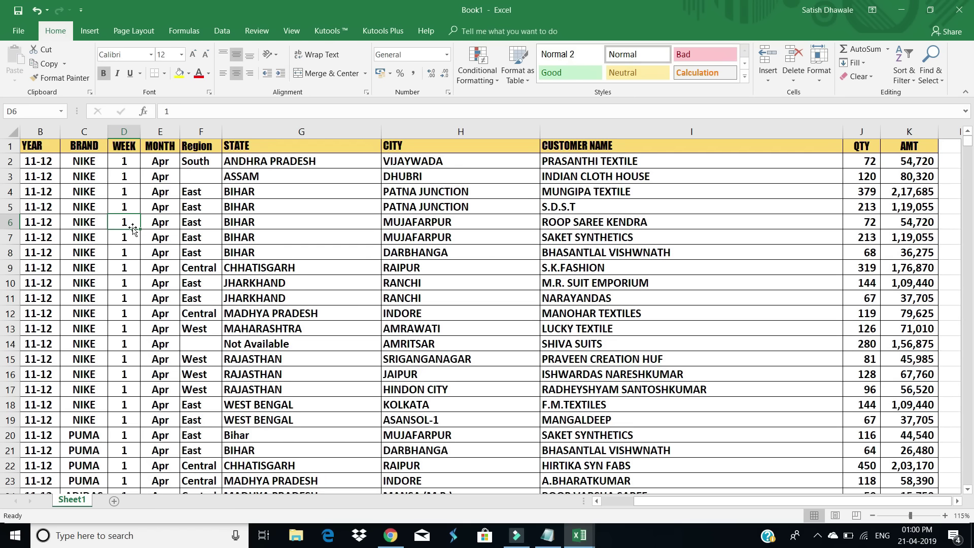
left_click(40, 144)
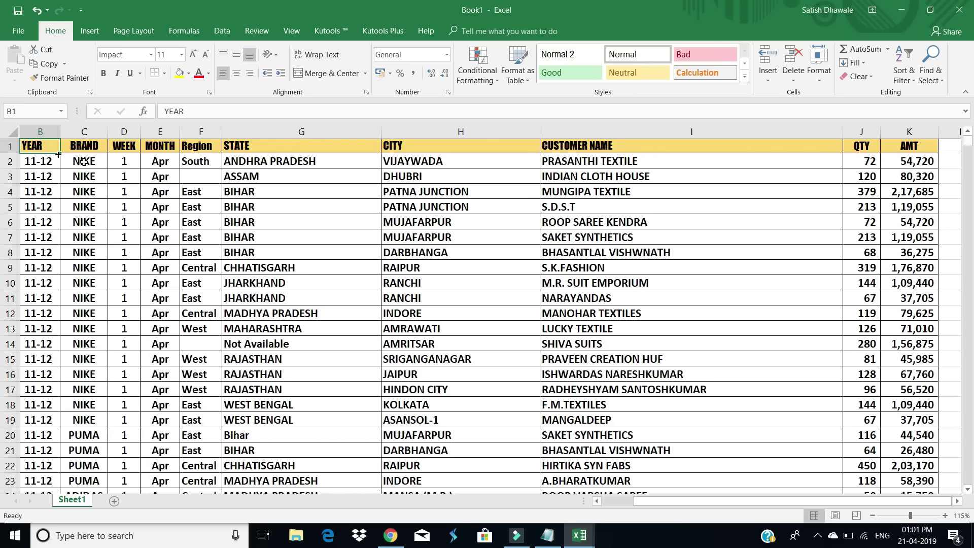
left_click_drag(336, 144, 447, 145)
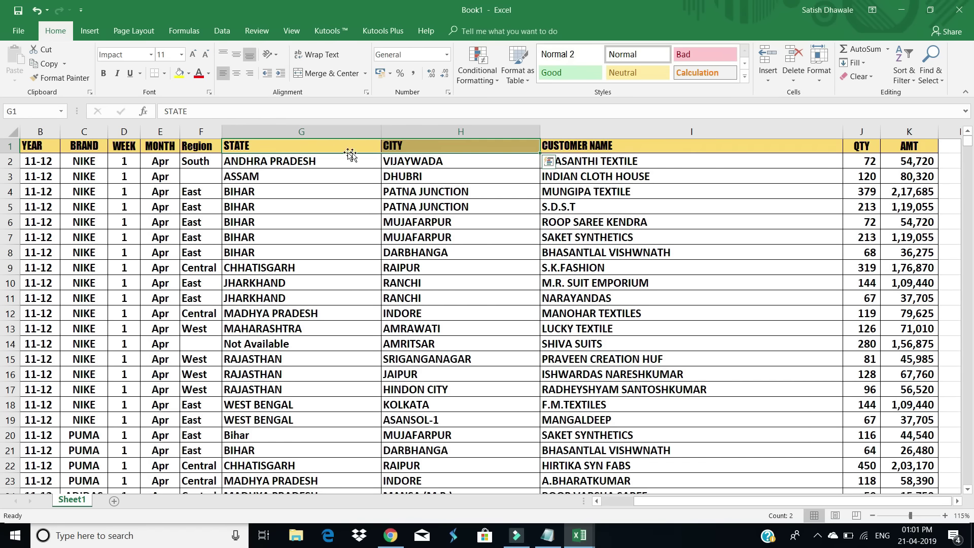
left_click_drag(345, 142, 346, 268)
left_click_drag(438, 145, 440, 296)
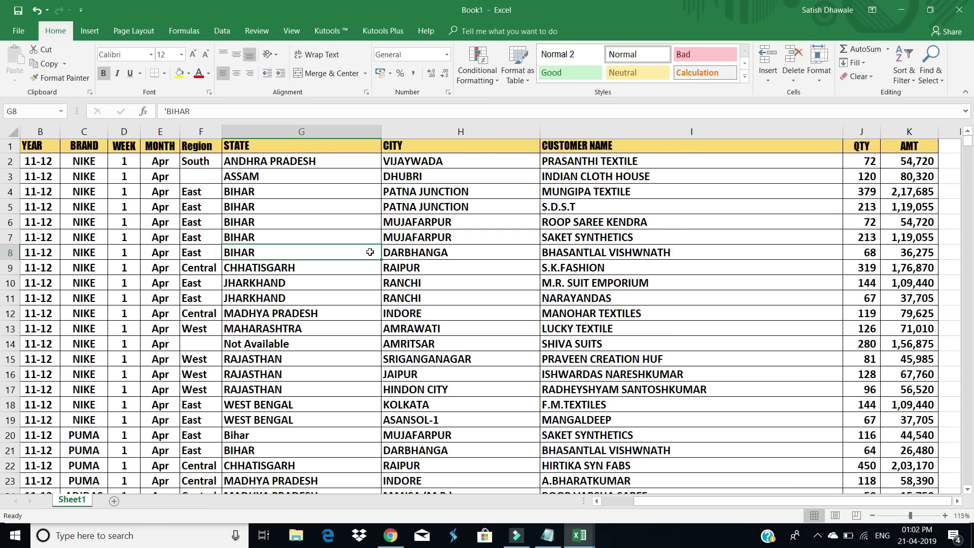
Select the sales data from the YEAR header through the last record and check the extent of the selection.
left_click(44, 145)
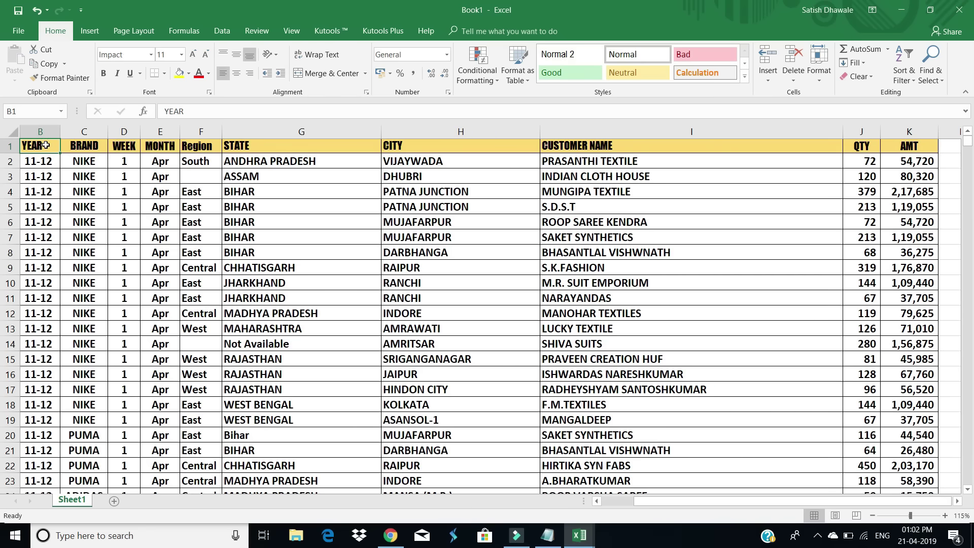
key("ctrl+shift+End")
scroll(45, 145, "up", 20)
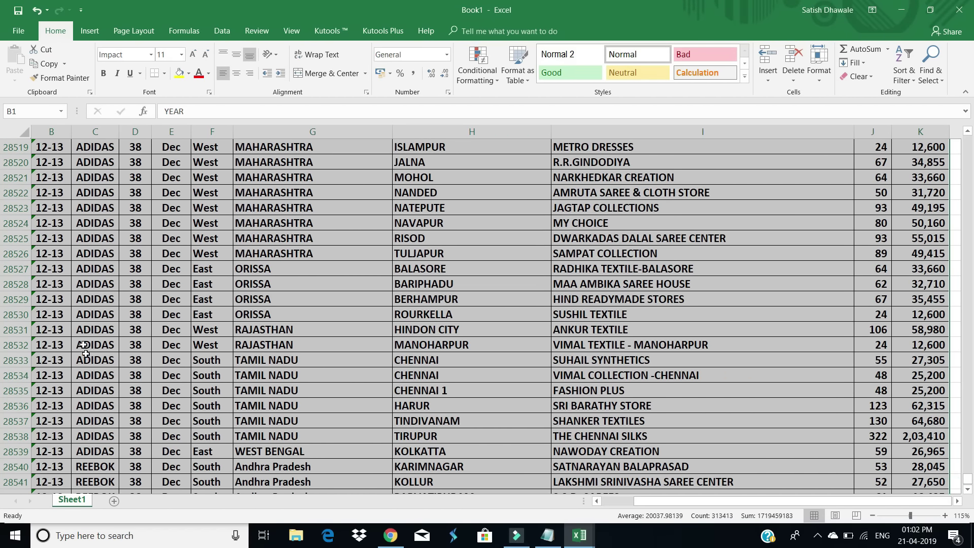
scroll(56, 414, "down", 13)
scroll(56, 413, "down", 13)
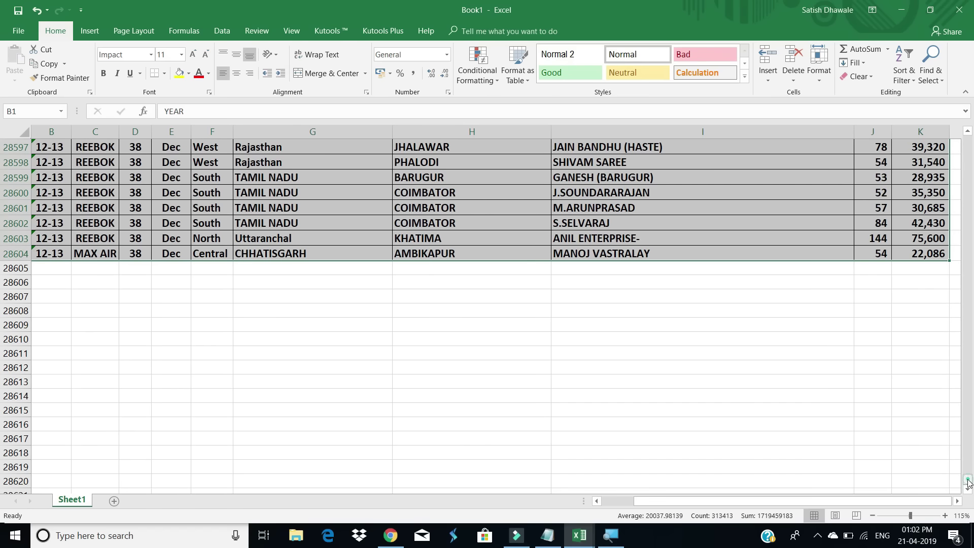
left_click_drag(967, 481, 961, 140)
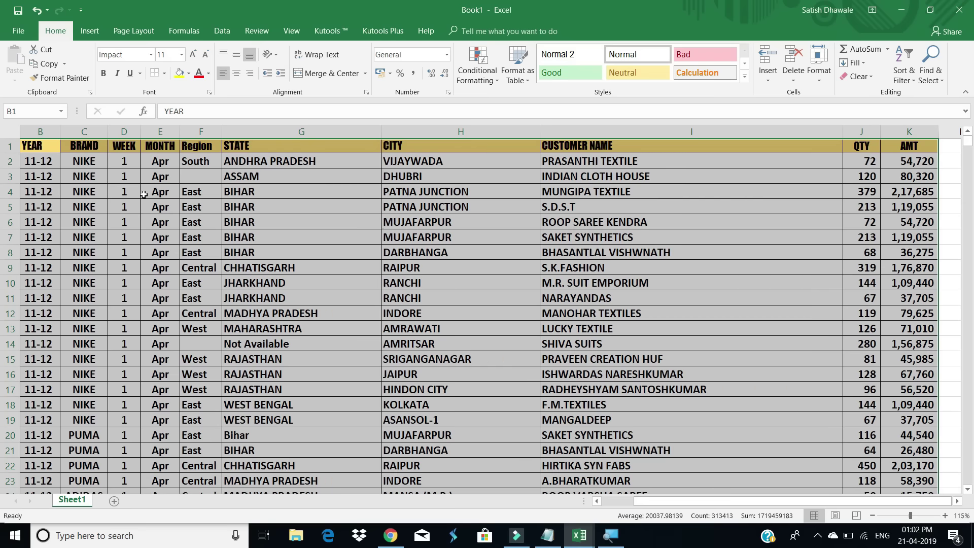
Create a PivotTable on a new worksheet from the range Sheet1!$A$1:$K$28604.
left_click(91, 33)
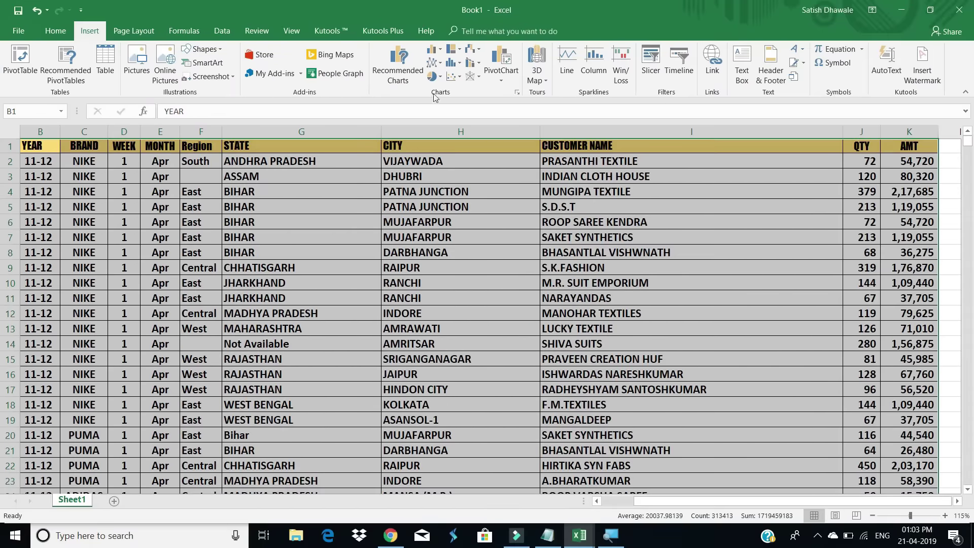
left_click(501, 82)
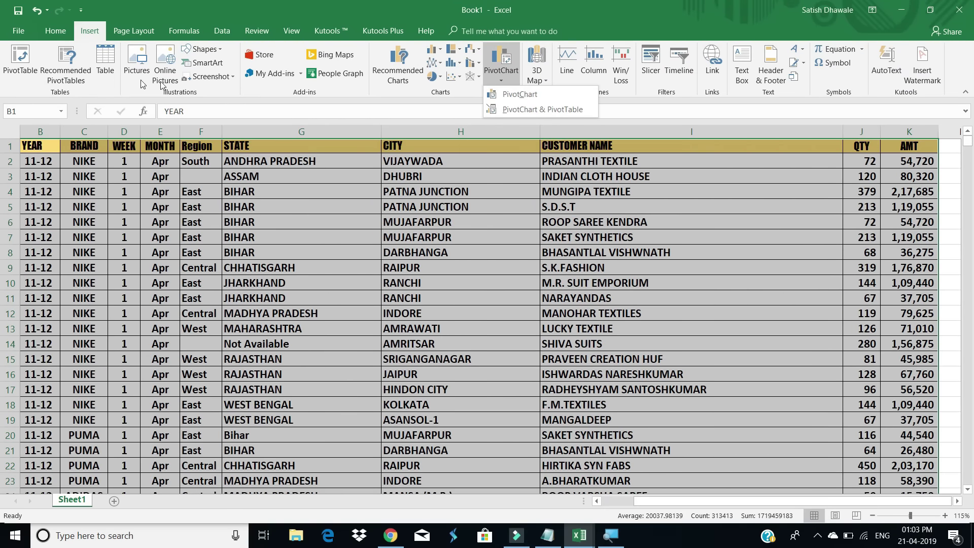
left_click(13, 79)
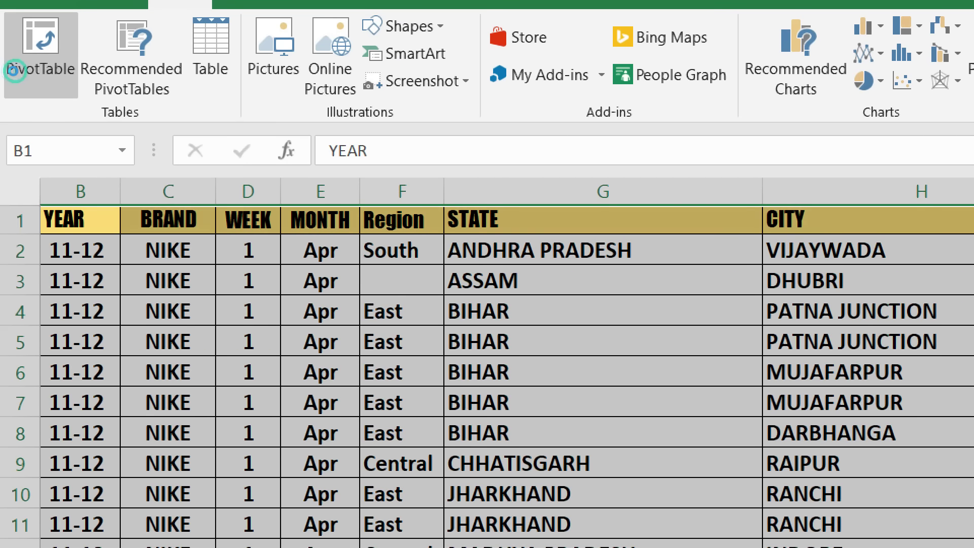
left_click(13, 72)
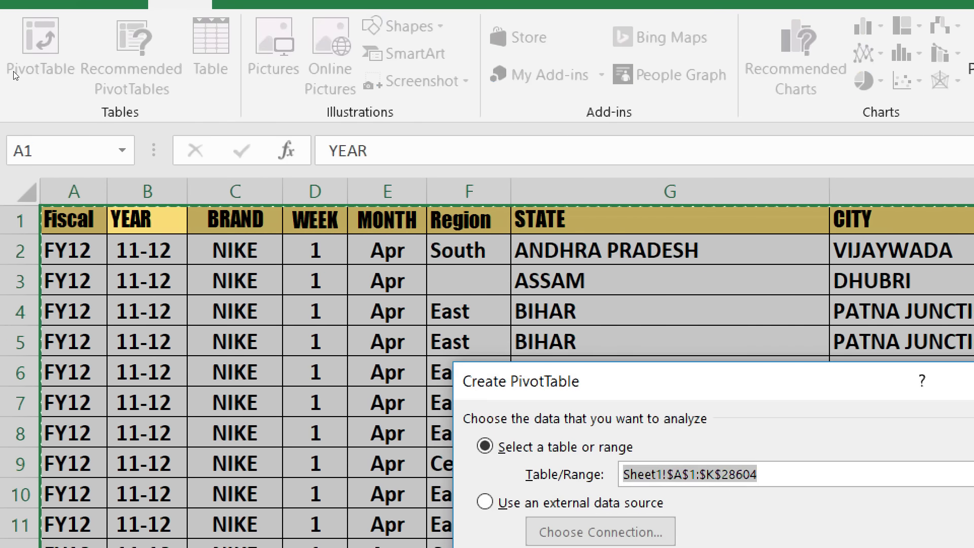
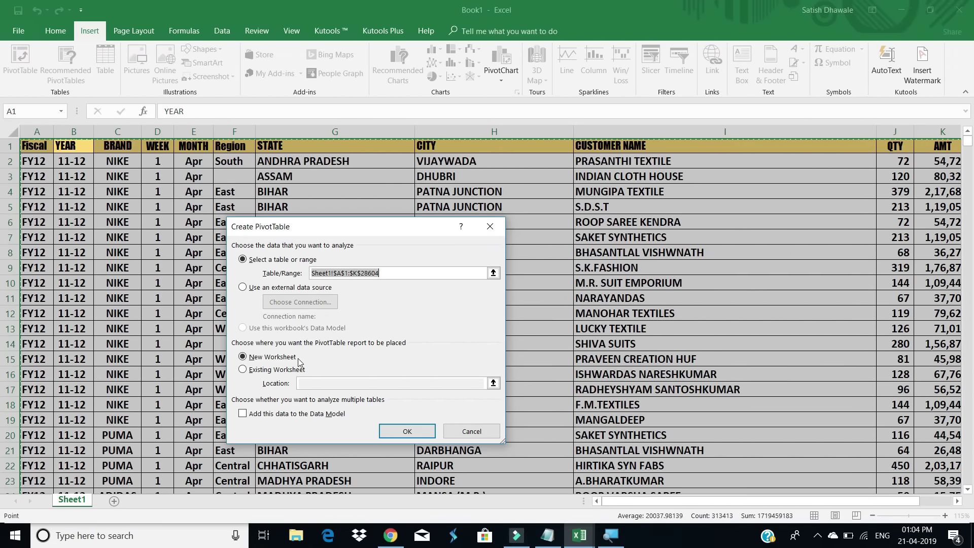
left_click(287, 361)
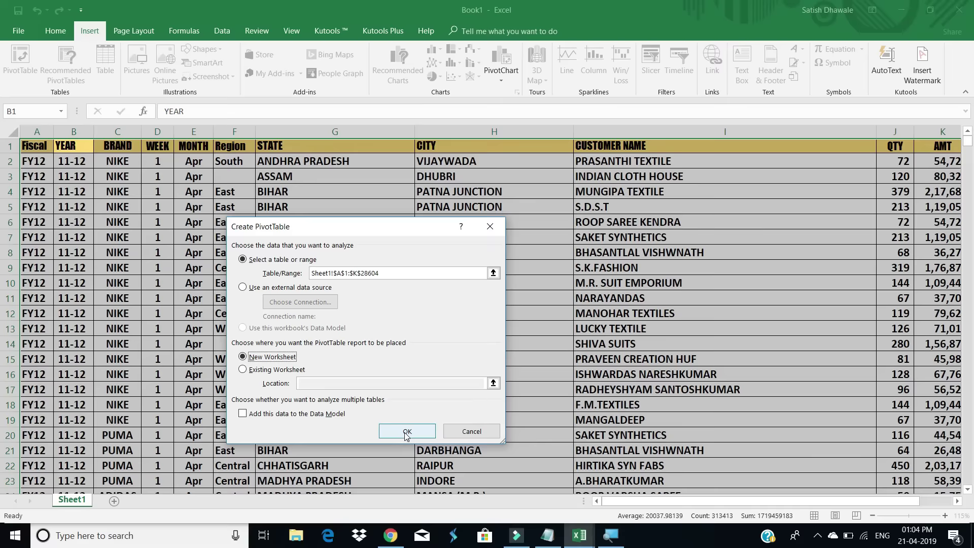
left_click(407, 432)
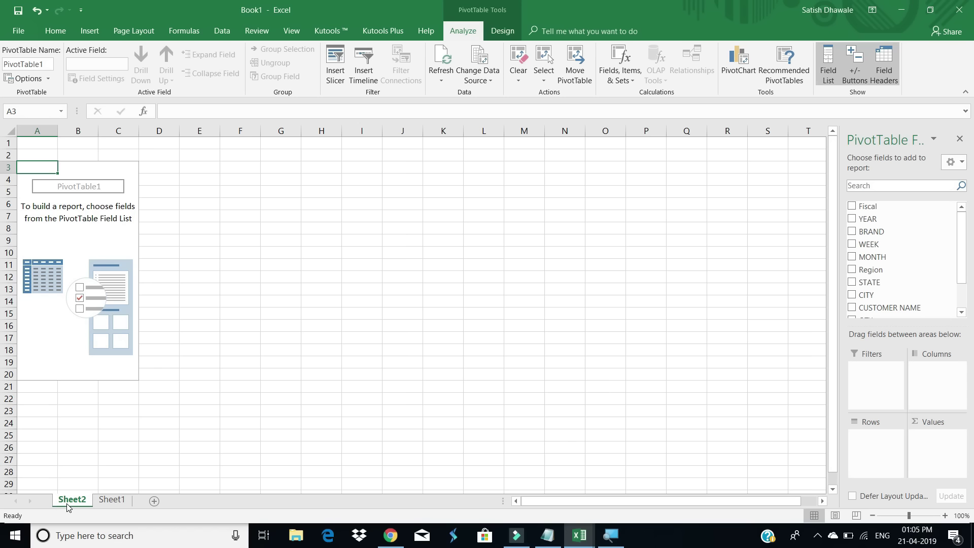
Select cell A6 inside the empty PivotTable and widen the field list pane.
left_click(48, 252)
left_click(45, 202)
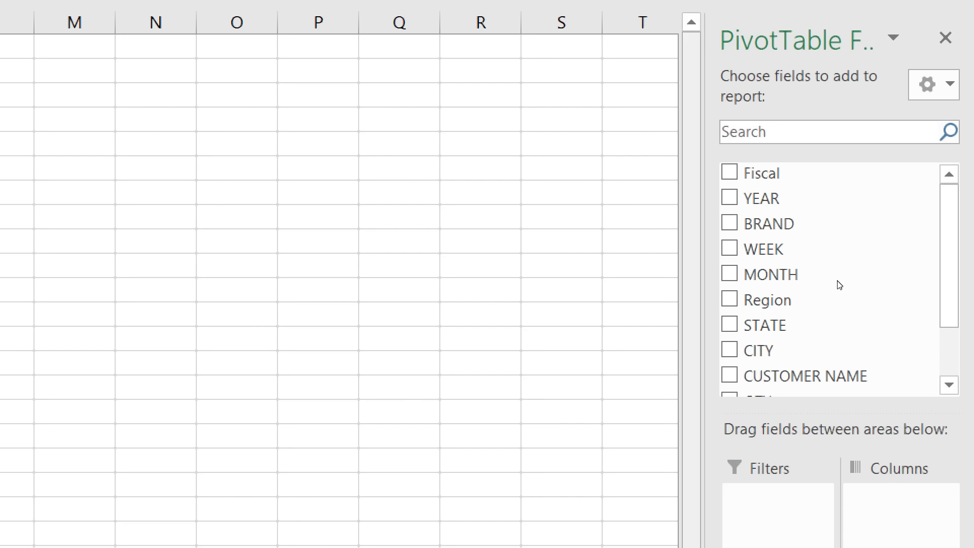
left_click_drag(840, 283, 771, 289)
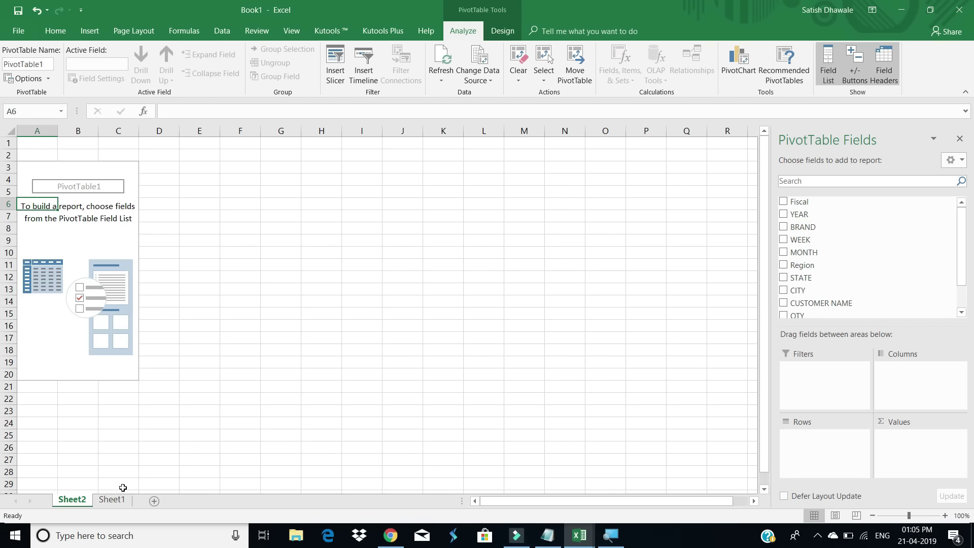
Check the source data's column headers on Sheet1 against the PivotTable field list on Sheet2.
left_click(113, 499)
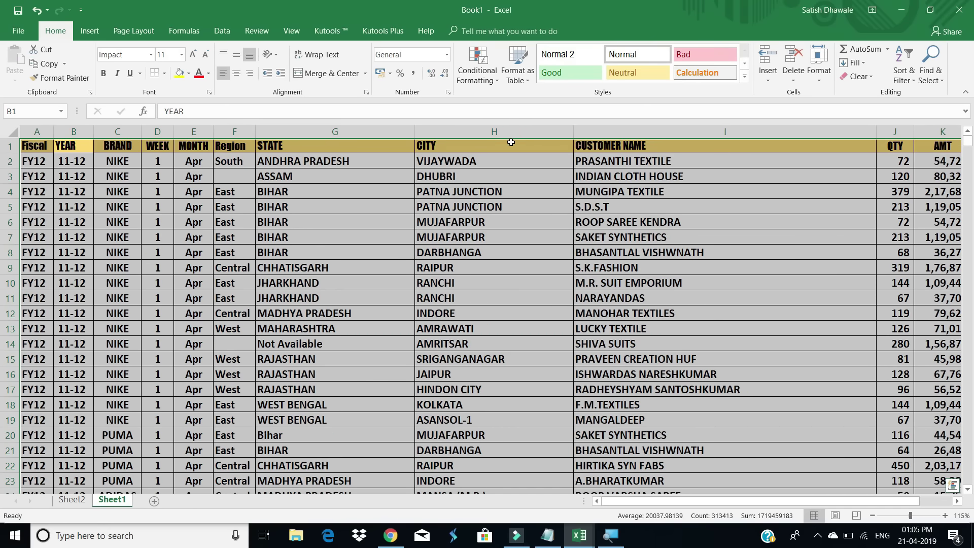
left_click(72, 500)
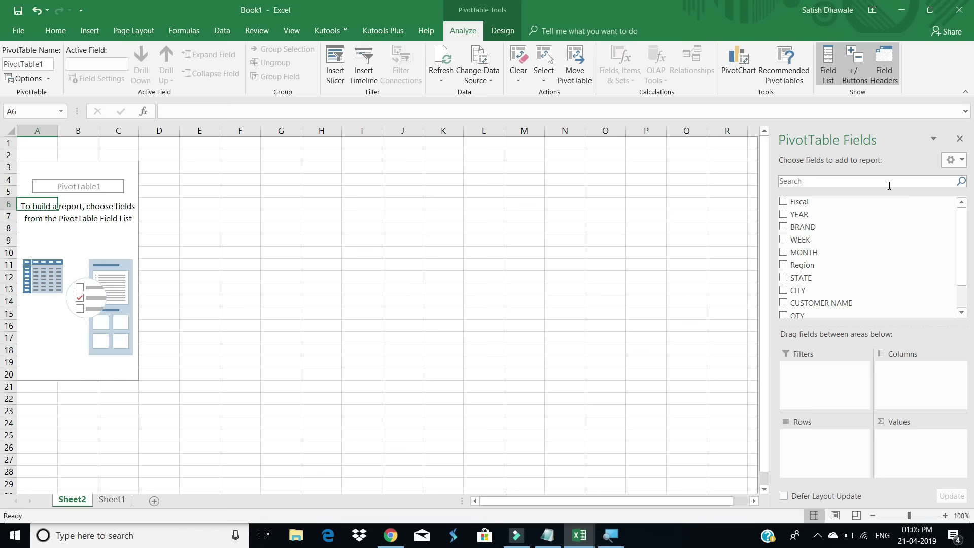
Try the side-by-side, fields-only and 2 by 2 areas-only layouts of the field list, ending with the stacked fields and areas layout.
left_click(959, 163)
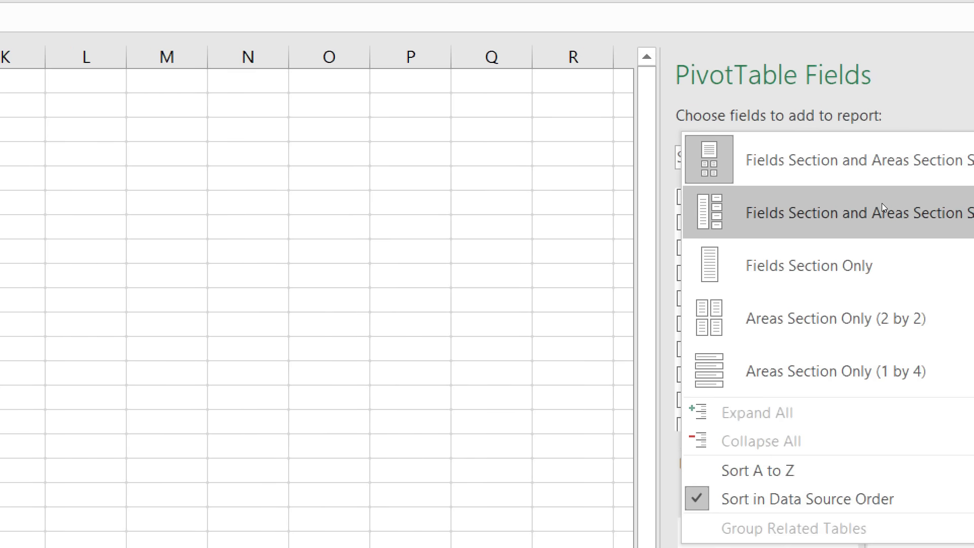
left_click(889, 211)
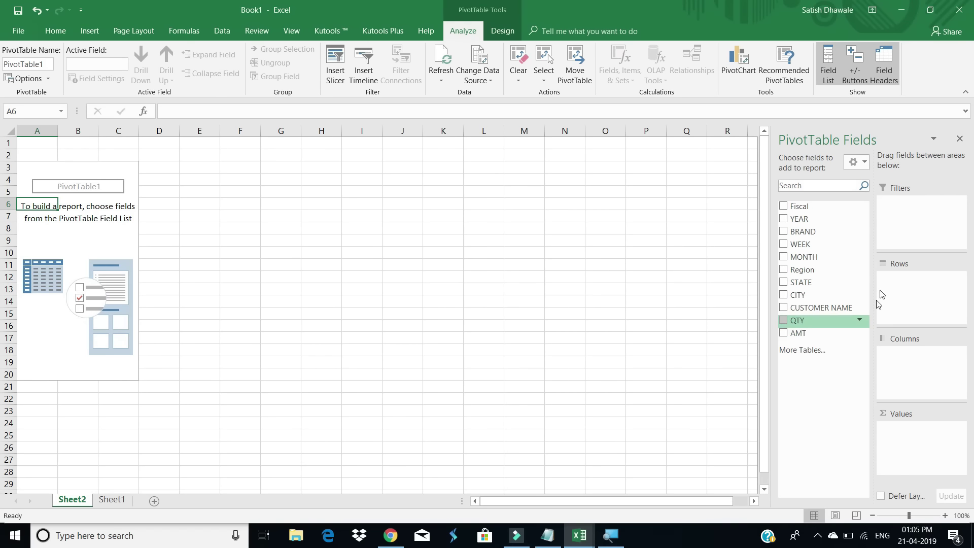
left_click(860, 162)
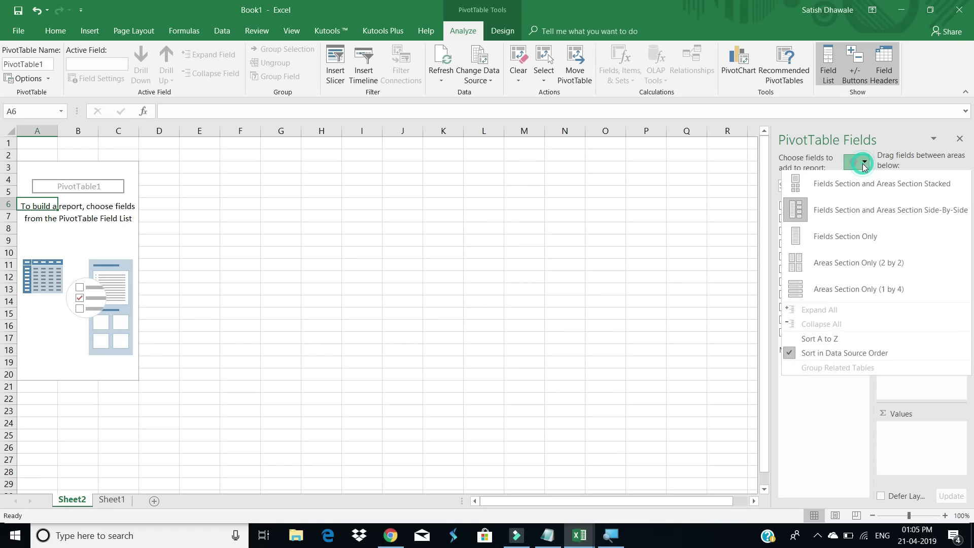
left_click(855, 233)
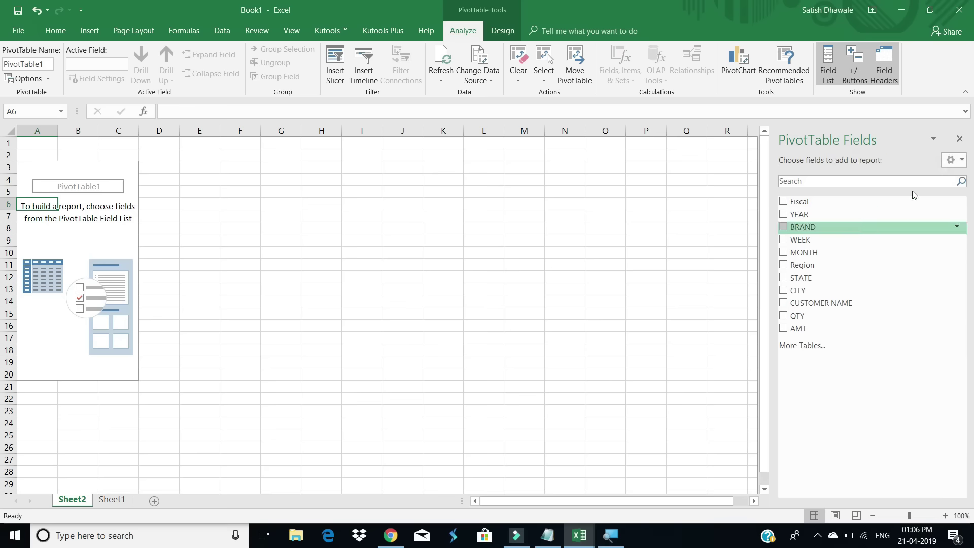
left_click(956, 160)
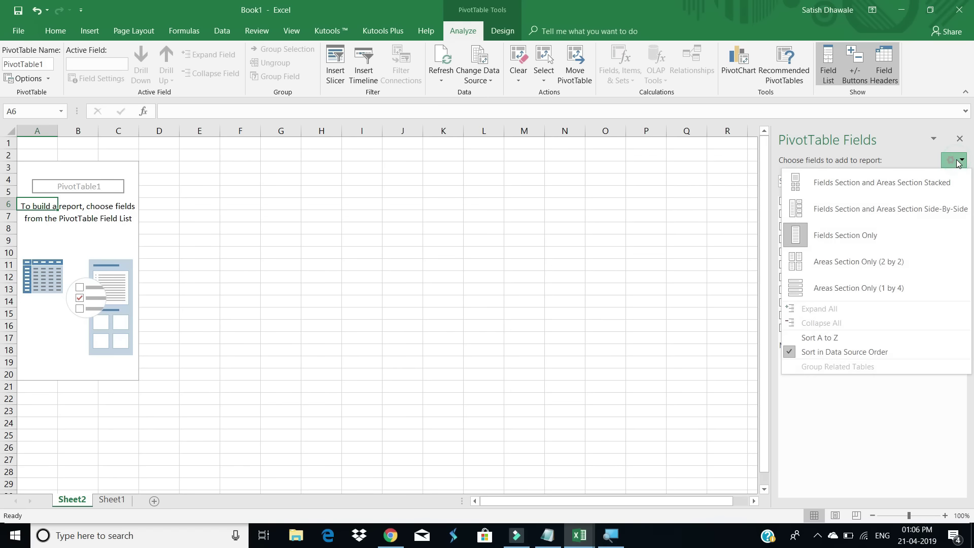
left_click(852, 261)
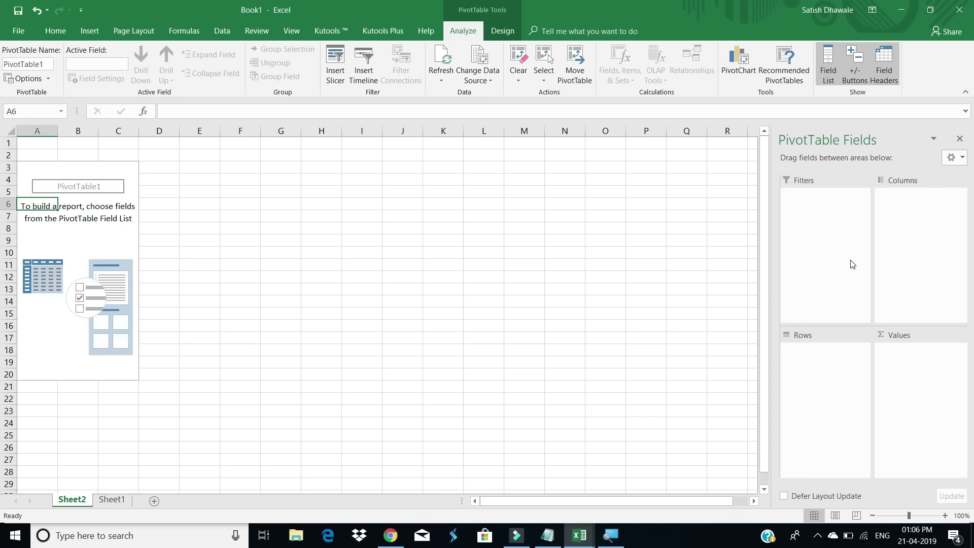
left_click(954, 158)
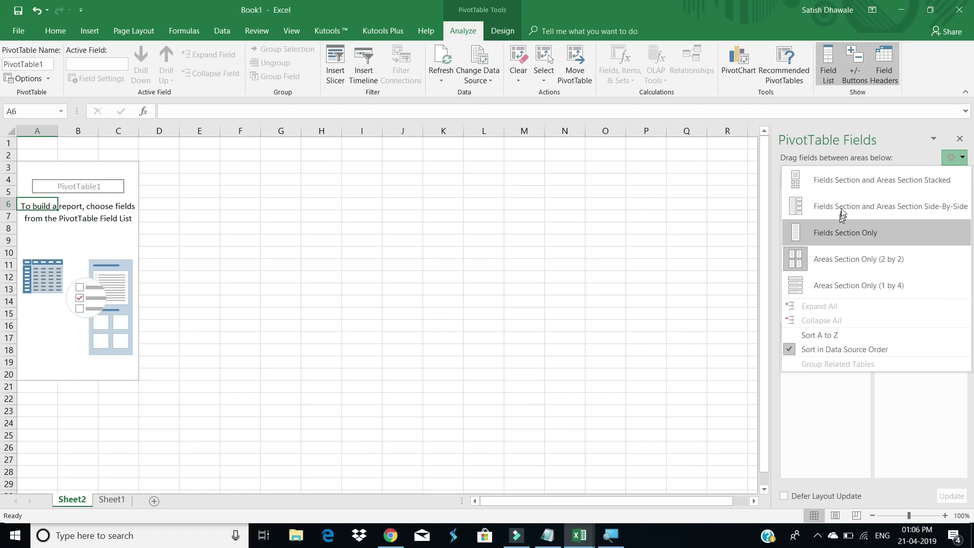
left_click(841, 181)
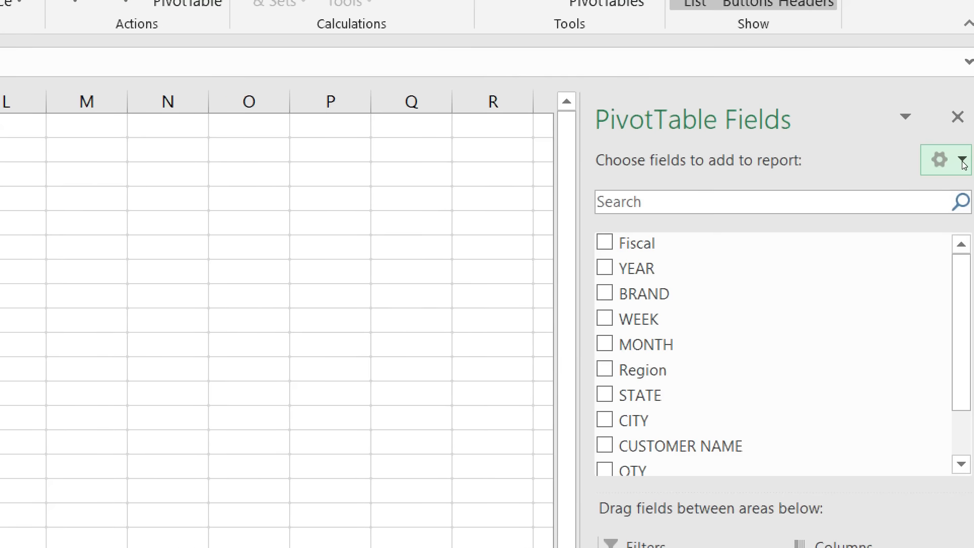
left_click(963, 162)
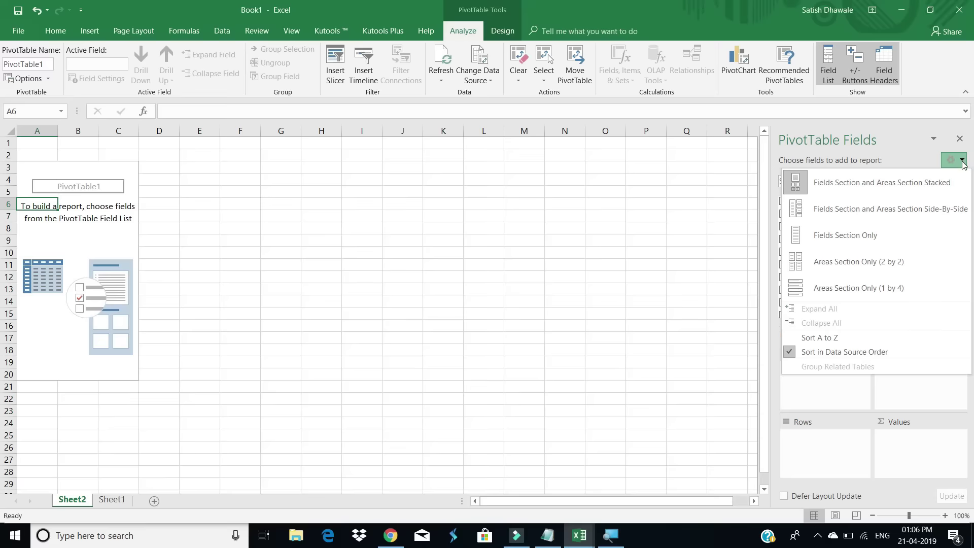
left_click(902, 162)
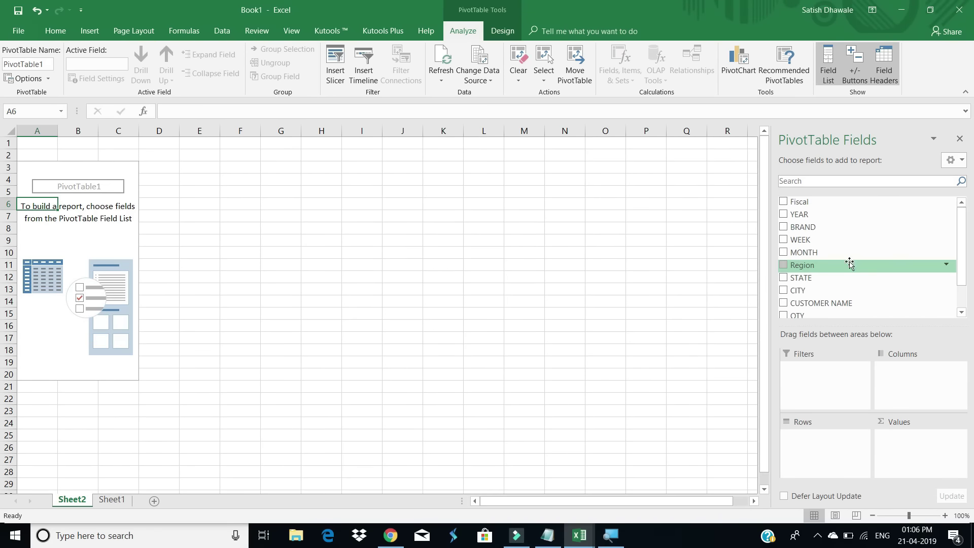
Select a cell outside the PivotTable, reselect the PivotTable at B7, and hide and redisplay its field list.
left_click(256, 217)
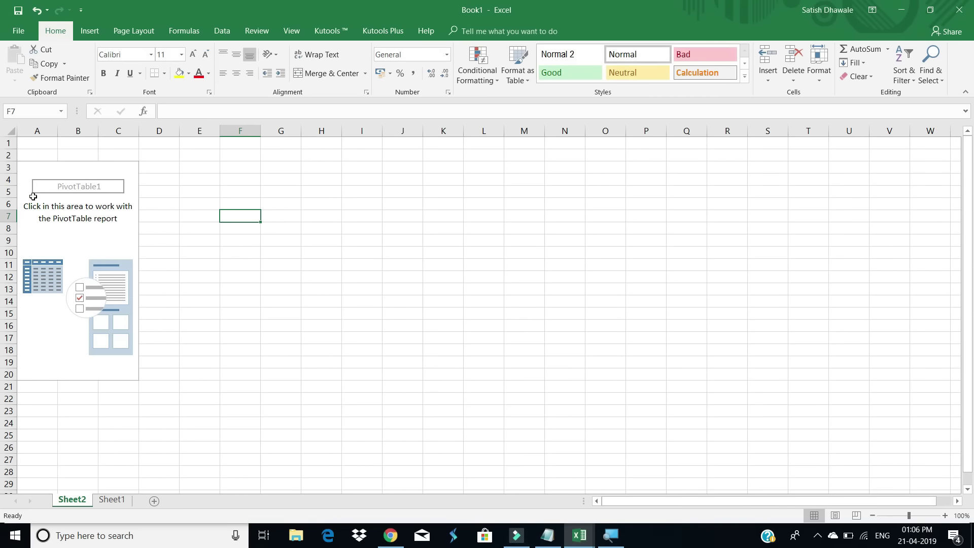
left_click(62, 217)
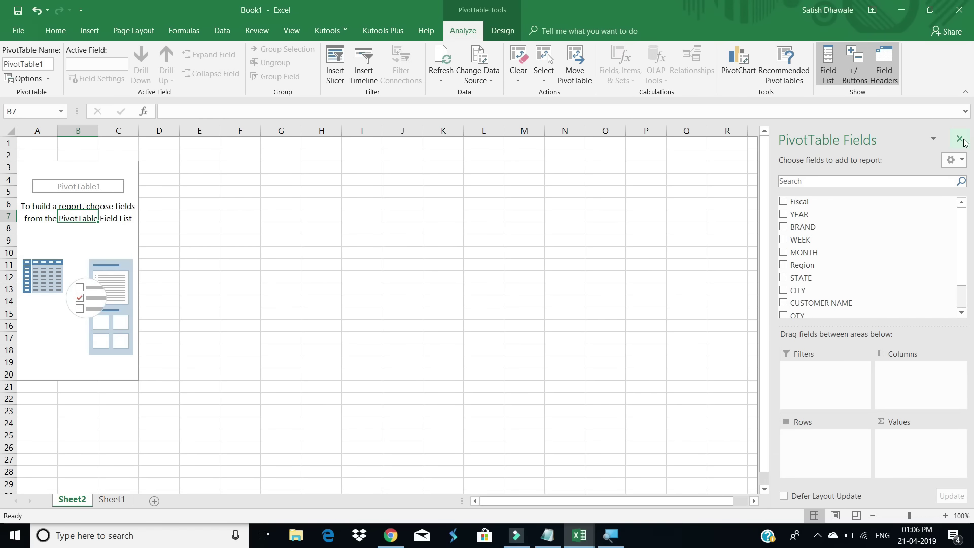
left_click(960, 139)
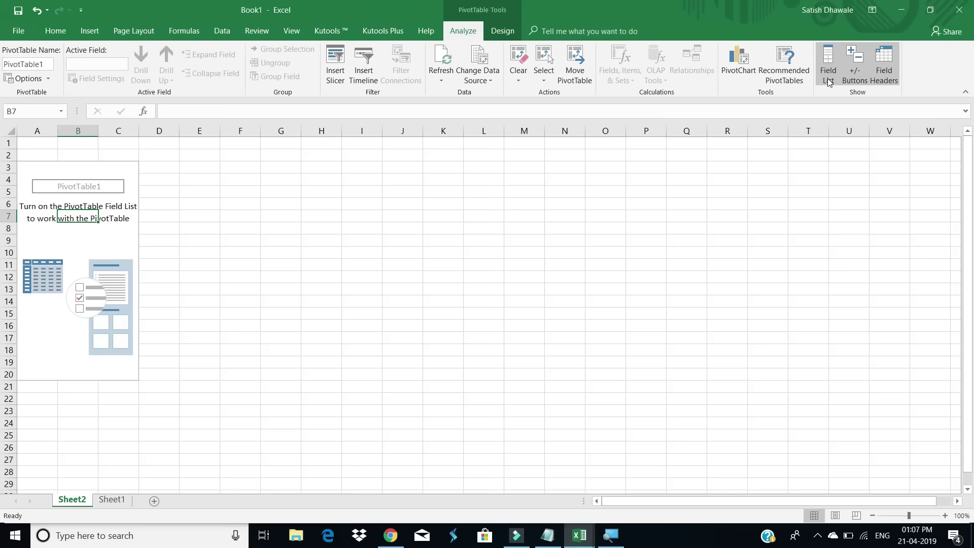
left_click(829, 76)
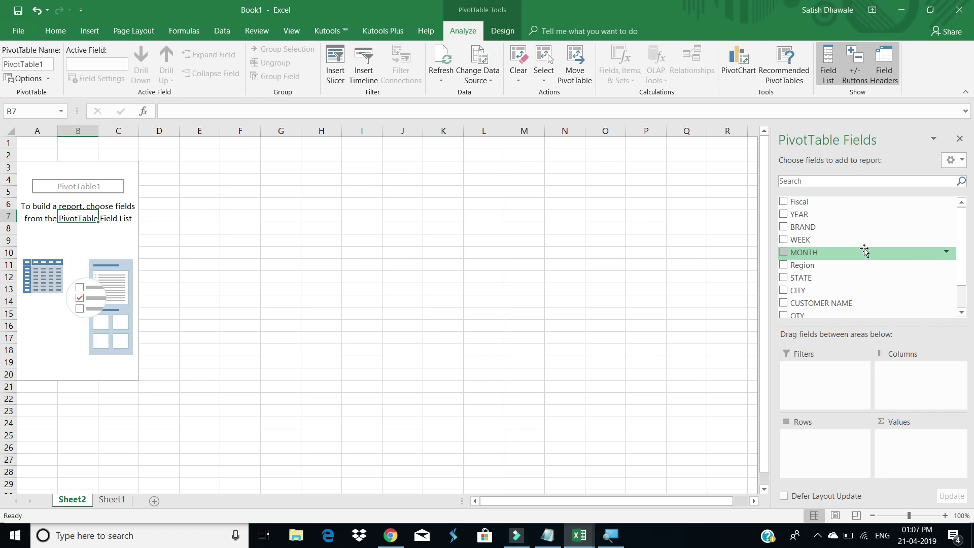
Recheck the source data on Sheet1 and add the BRAND field to the PivotTable's Rows area.
left_click(111, 500)
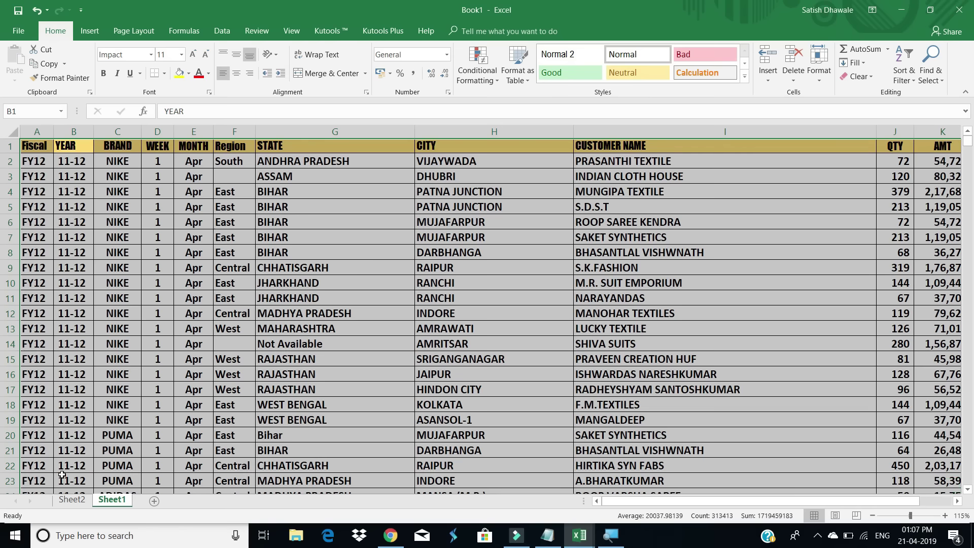
left_click(75, 501)
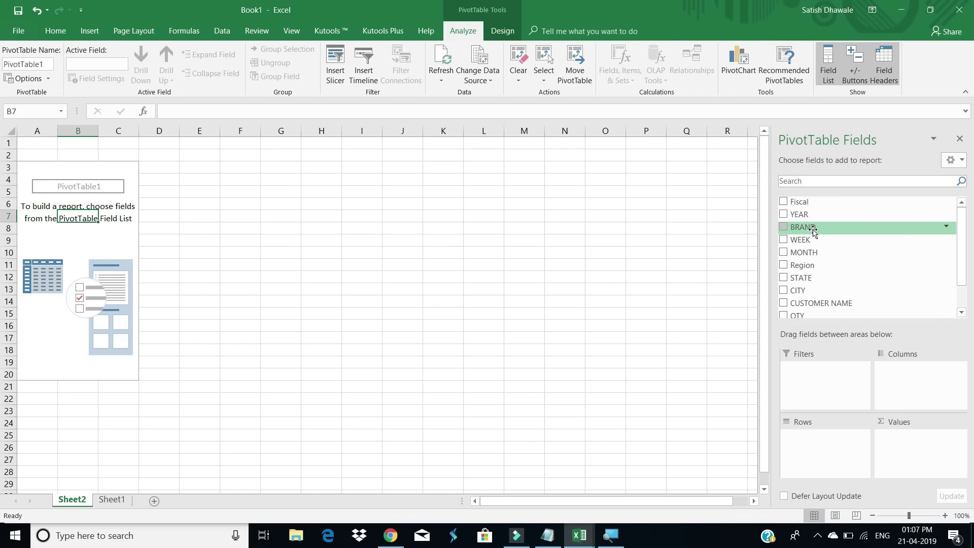
left_click_drag(813, 228, 833, 445)
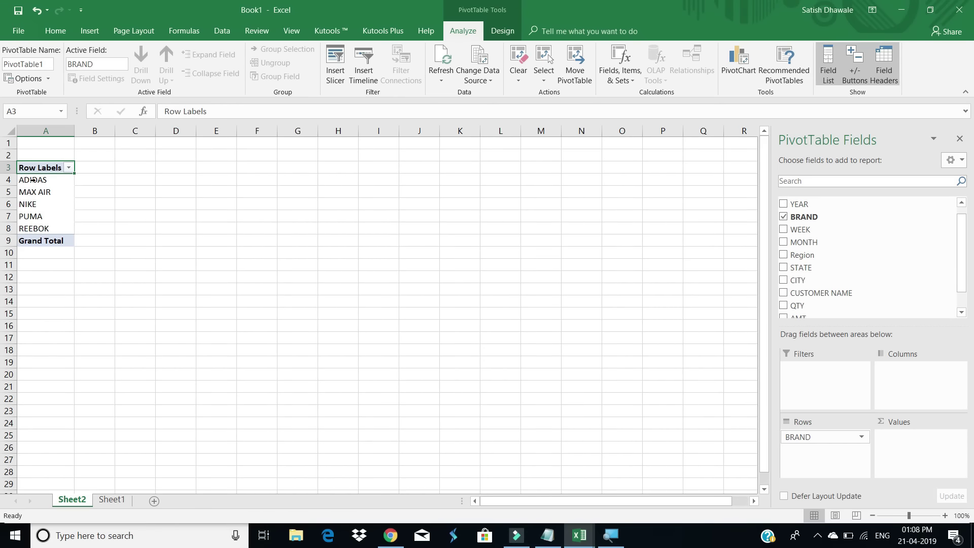
Select the brand labels in A4:A8 and compare them with the repeated entries in Sheet1's BRAND column.
left_click(39, 179)
left_click_drag(38, 211, 41, 227)
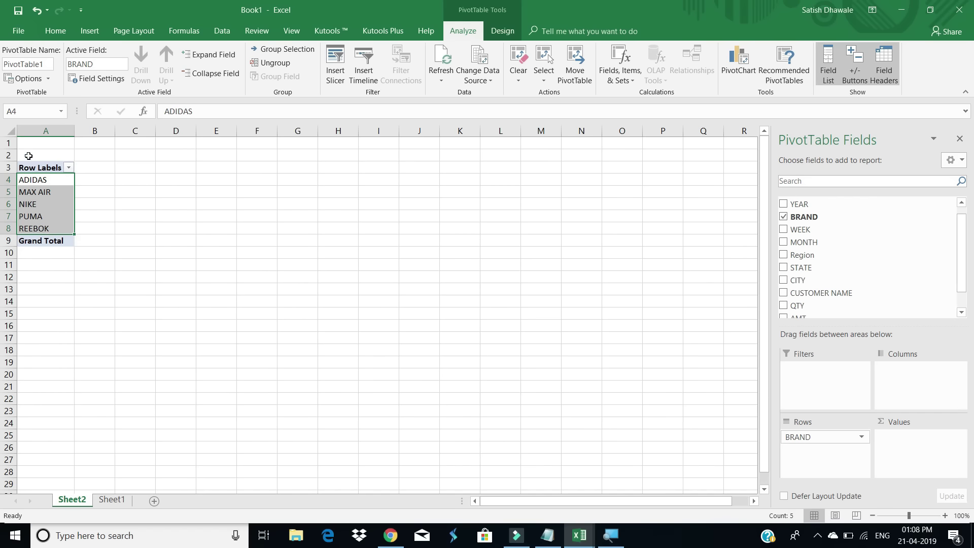
scroll(28, 155, "up", 2)
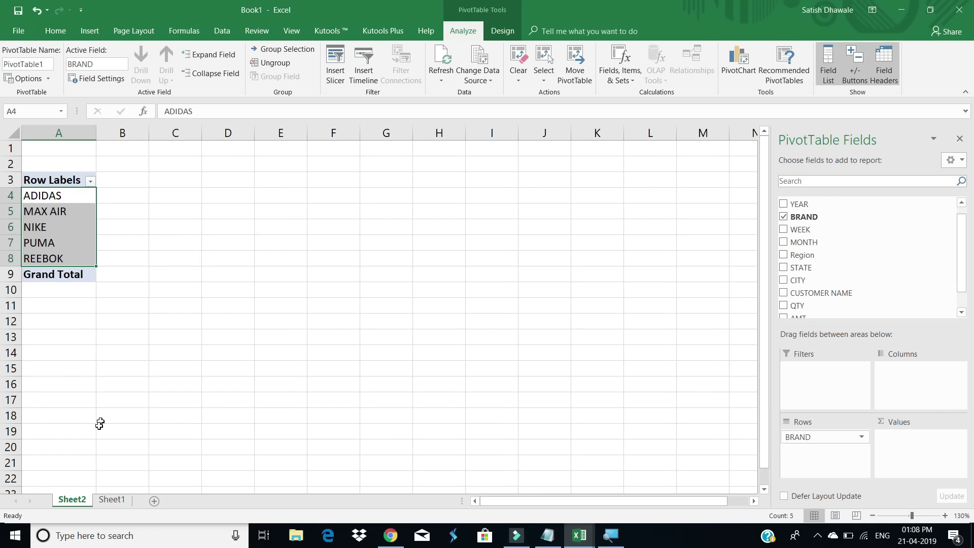
left_click(111, 500)
scroll(133, 325, "down", 1)
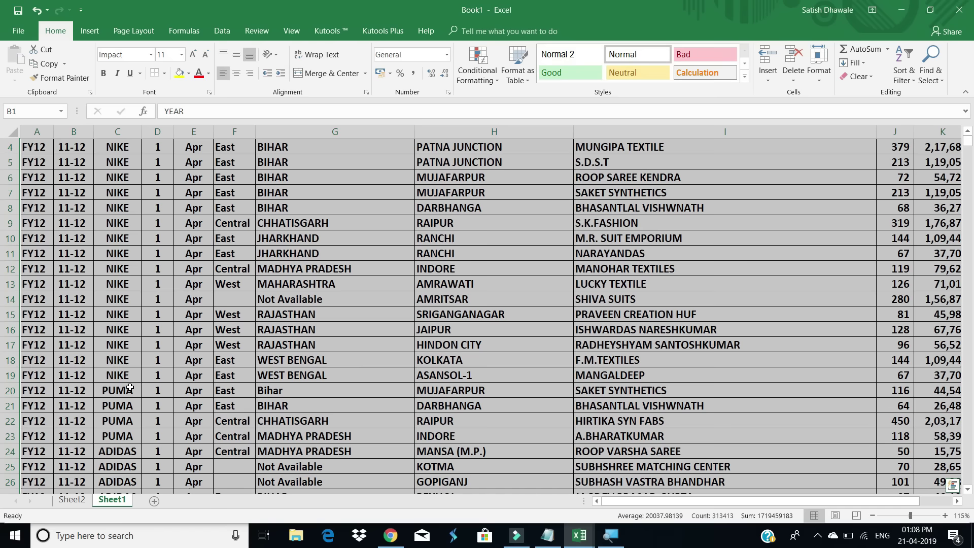
left_click(72, 500)
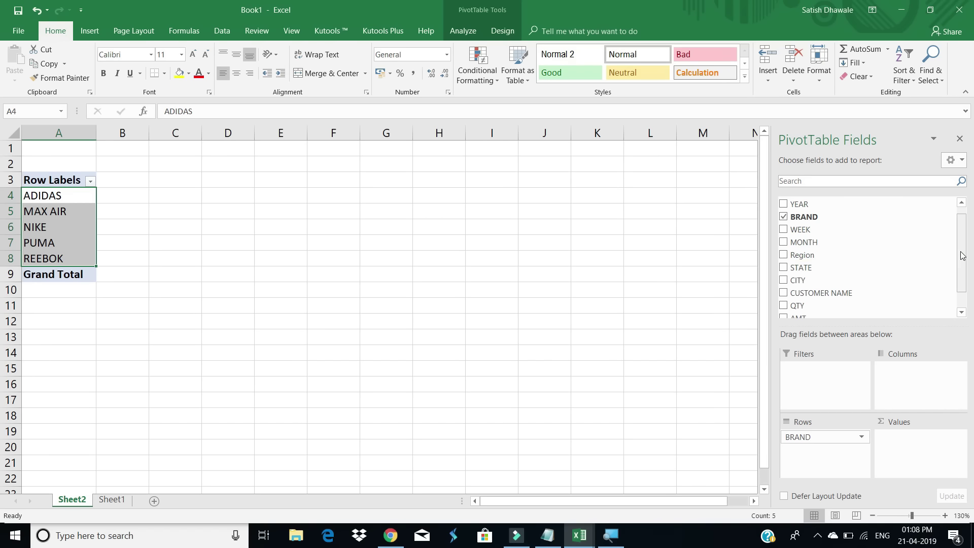
Add the QTY field to the Values area as a sum and select the brand totals in B4:B8.
scroll(936, 254, "down", 1)
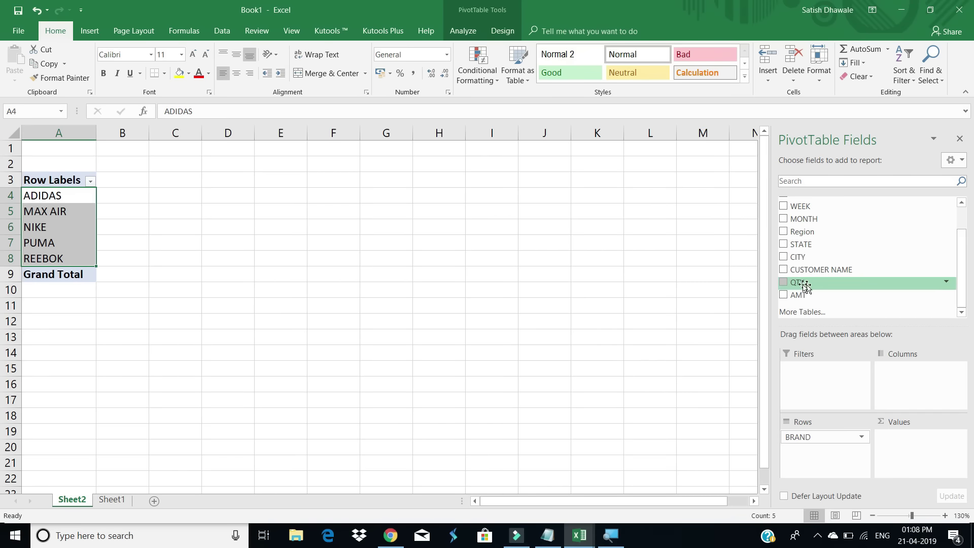
left_click_drag(812, 282, 912, 449)
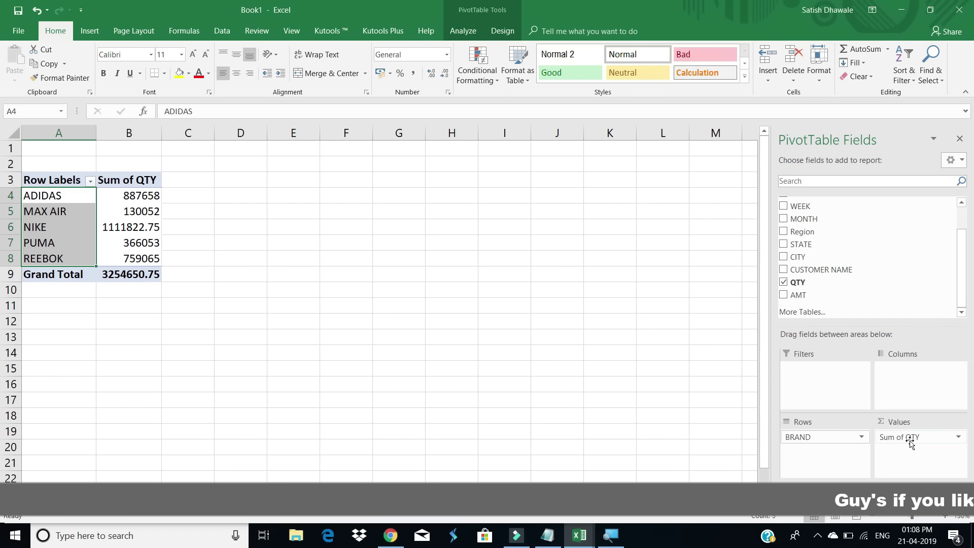
left_click_drag(126, 197, 131, 256)
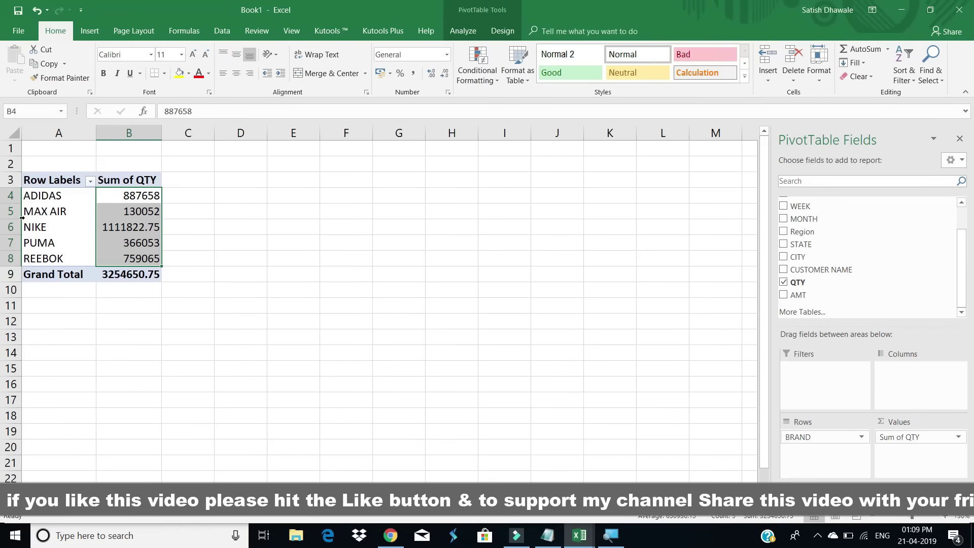
Remove the two decimal places from the NIKE quantity in cell B6.
left_click(285, 234)
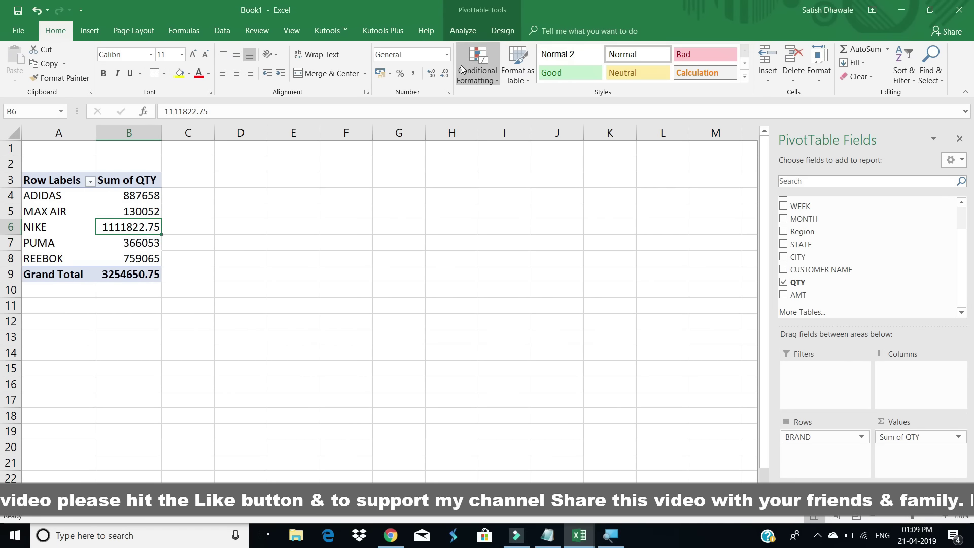
left_click(445, 74)
left_click(444, 75)
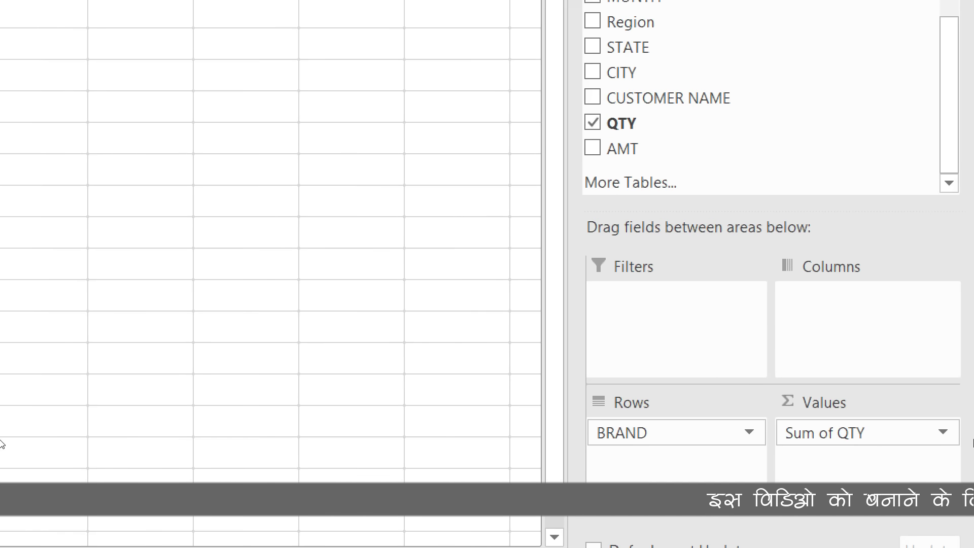
Change the QTY value field's summary calculation from Sum to Count.
left_click(936, 441)
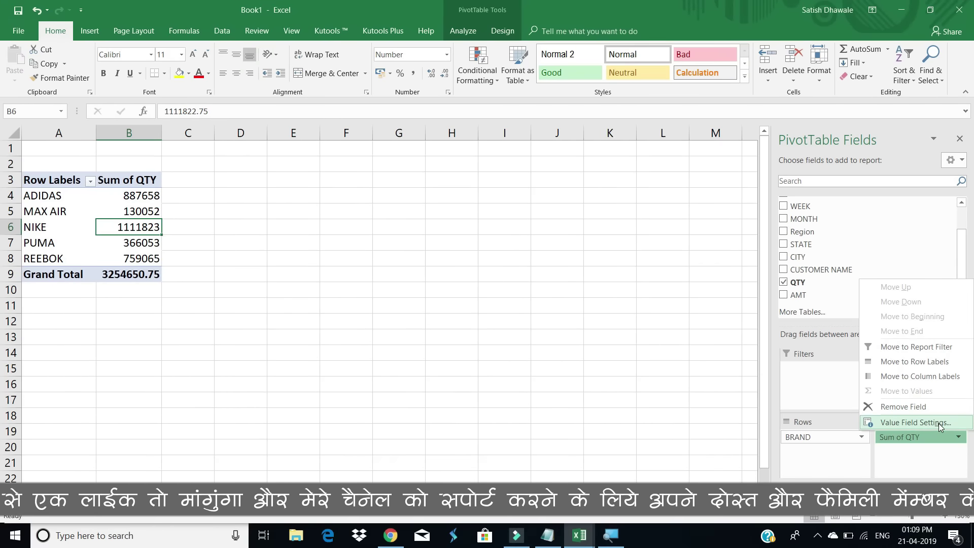
left_click(903, 404)
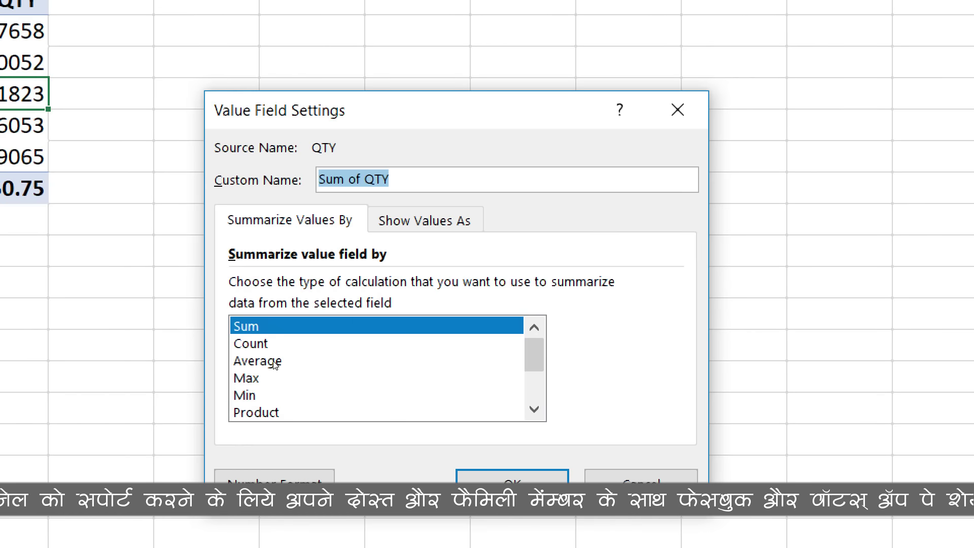
left_click(275, 361)
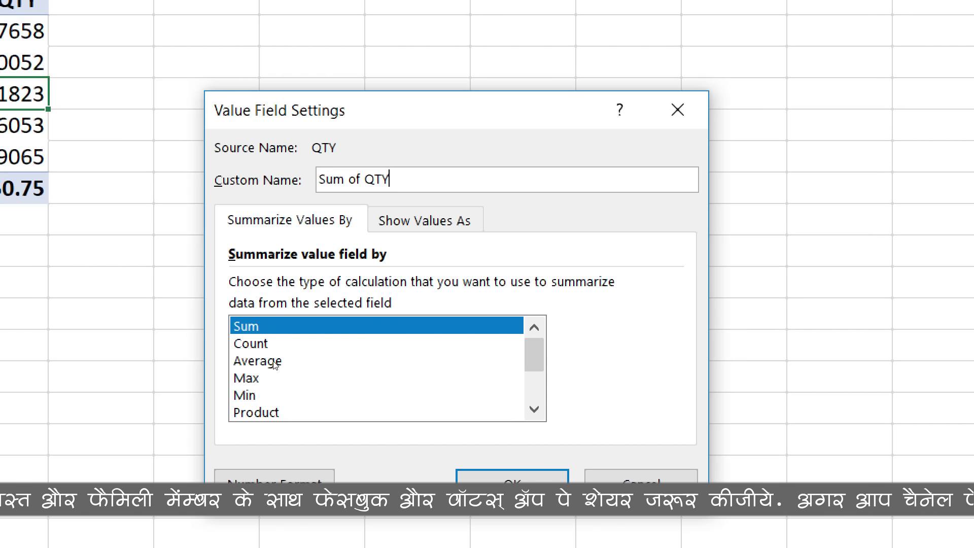
left_click(275, 345)
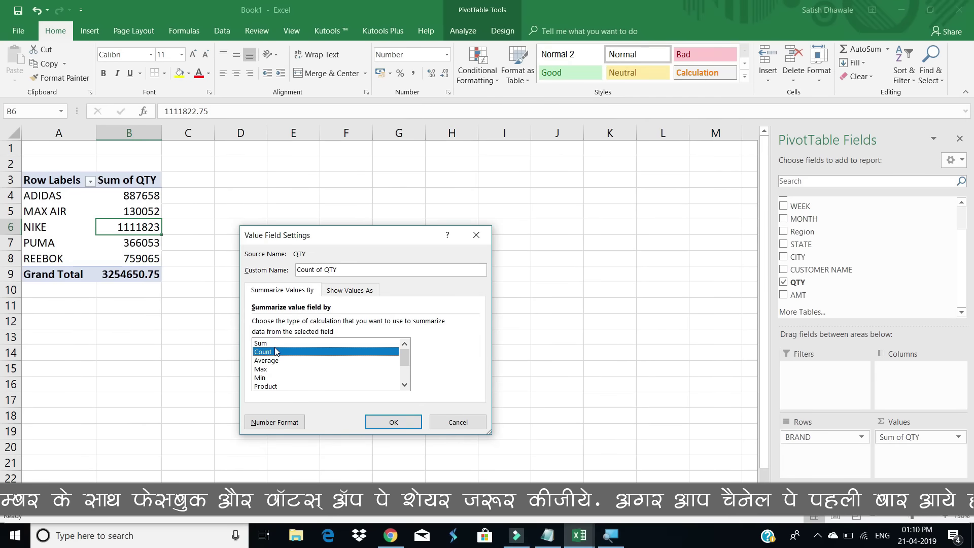
left_click(383, 424)
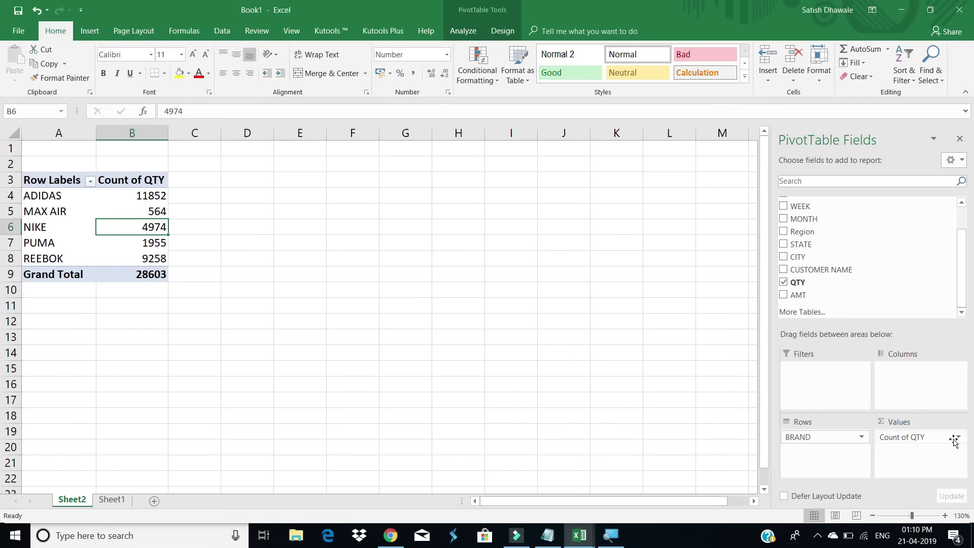
Change the QTY value field's summary calculation from Count to Max and select the grand total in B9.
left_click(954, 438)
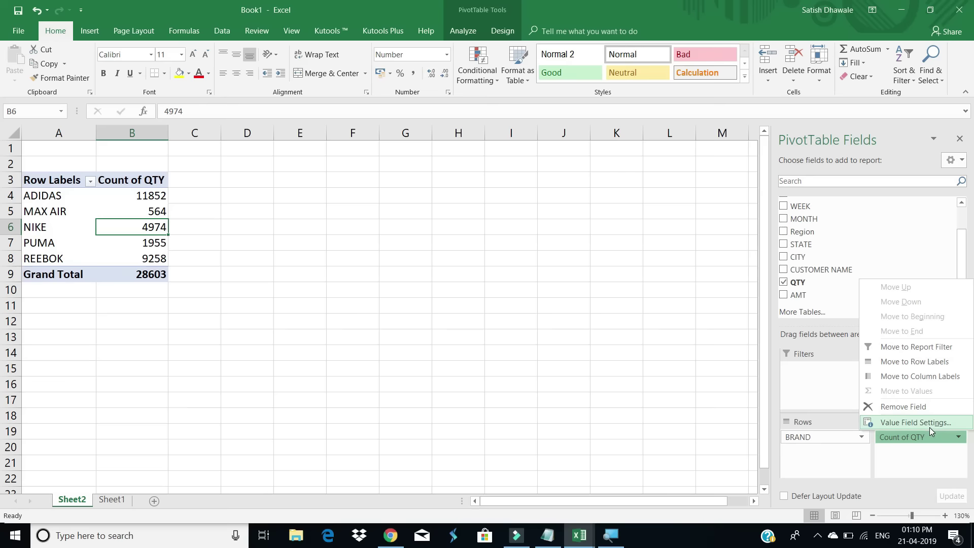
left_click(930, 427)
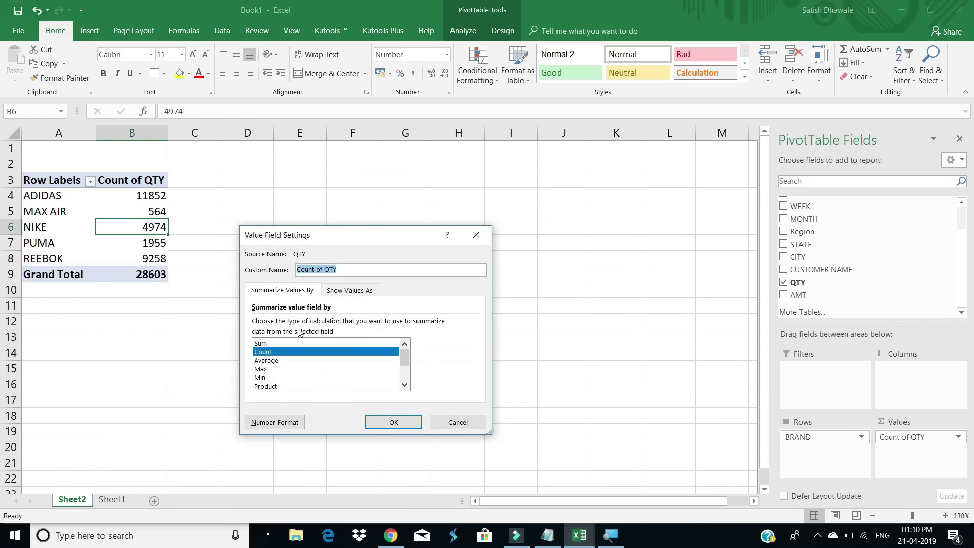
left_click(271, 370)
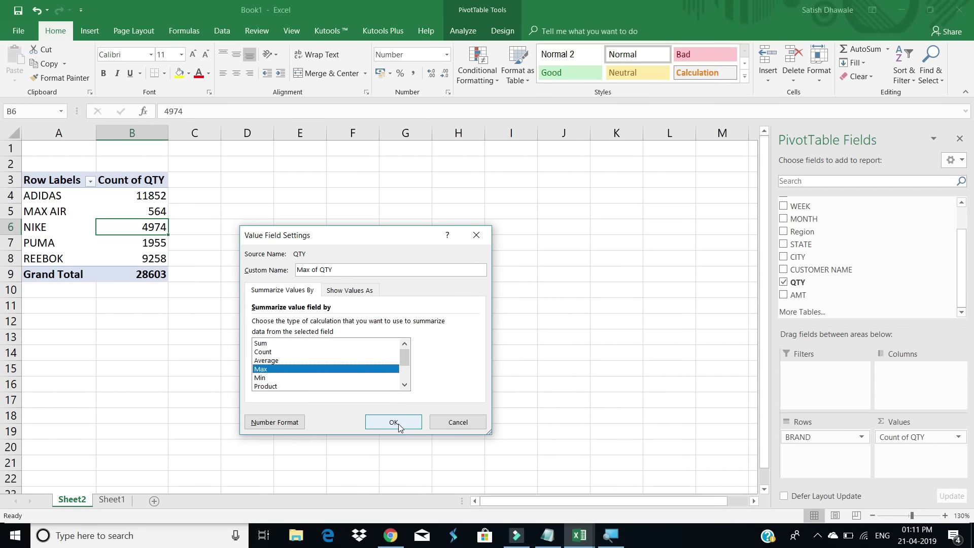
left_click(395, 424)
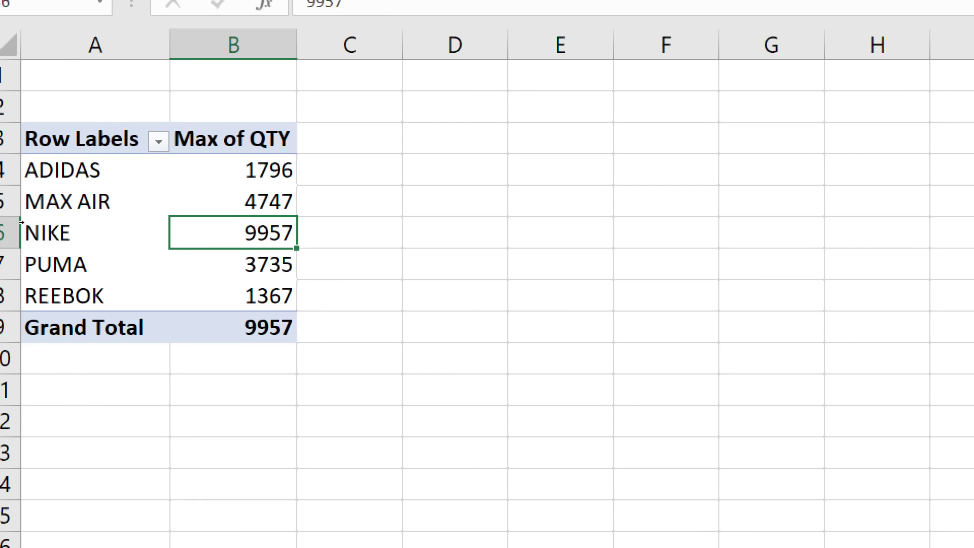
key("Down")
key("Down")
key("Down")
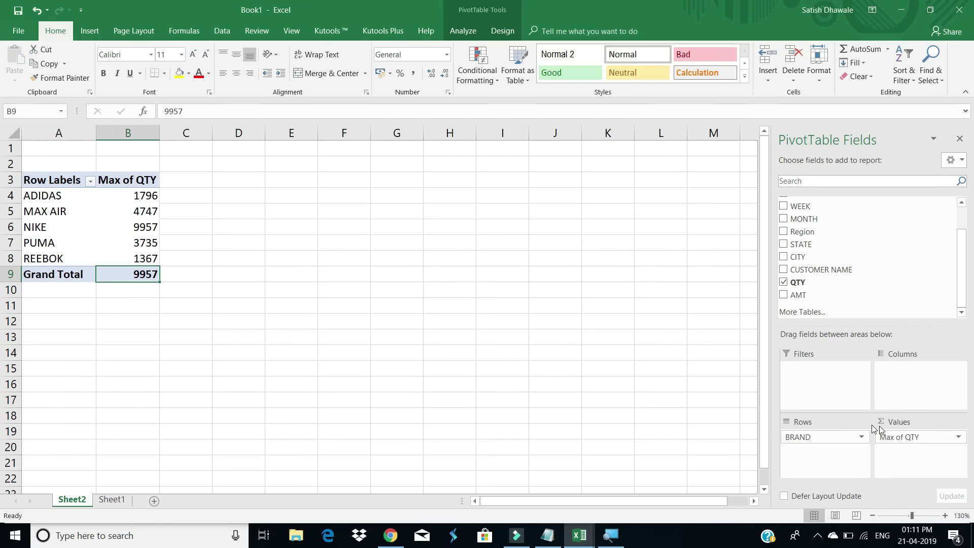
Remove the QTY field from the Values area and add the AMT field there as a sum.
left_click(908, 437)
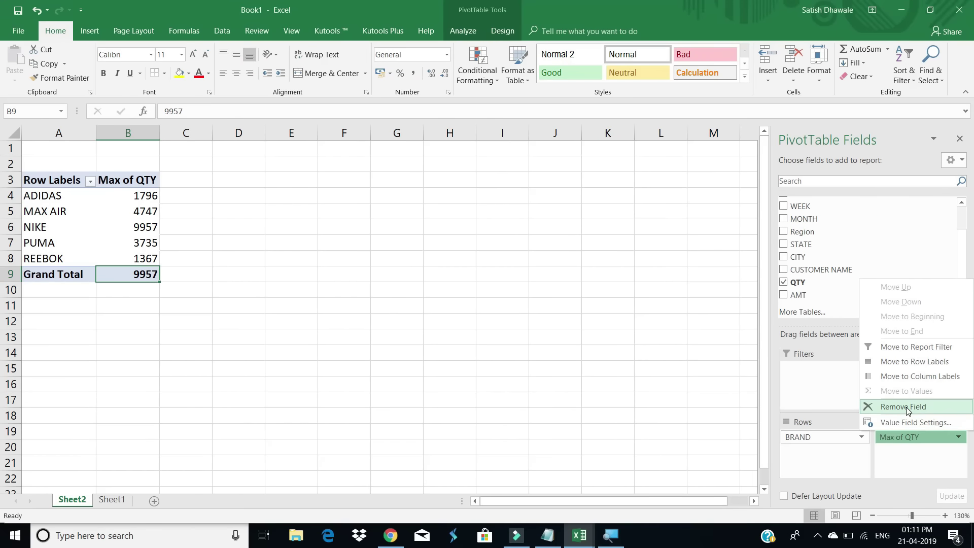
left_click(907, 409)
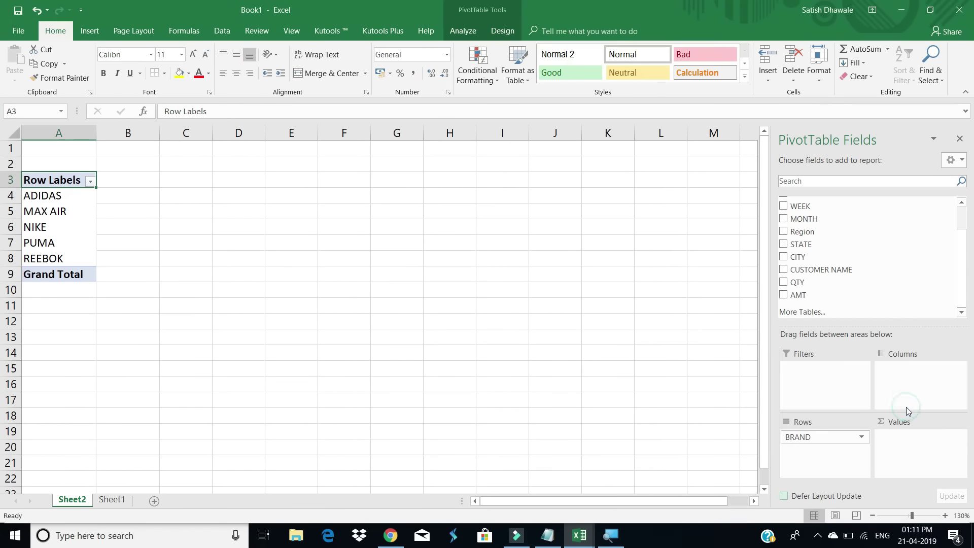
left_click_drag(804, 300, 923, 442)
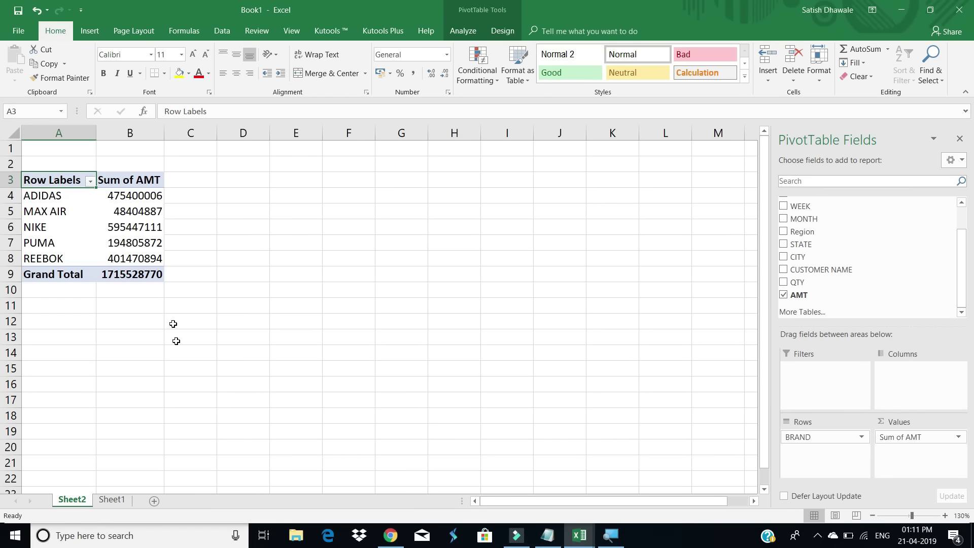
Compare the PivotTable's brand amounts with the source entries in Sheet1's AMT column, K2:K12, and return to Sheet2.
left_click(112, 499)
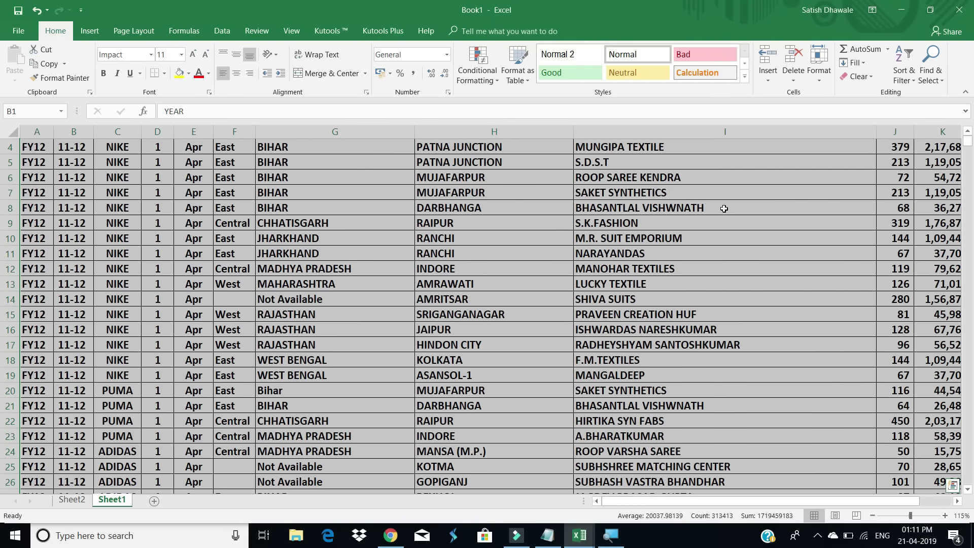
left_click_drag(725, 208, 953, 208)
scroll(872, 203, "up", 1)
left_click_drag(871, 161, 881, 313)
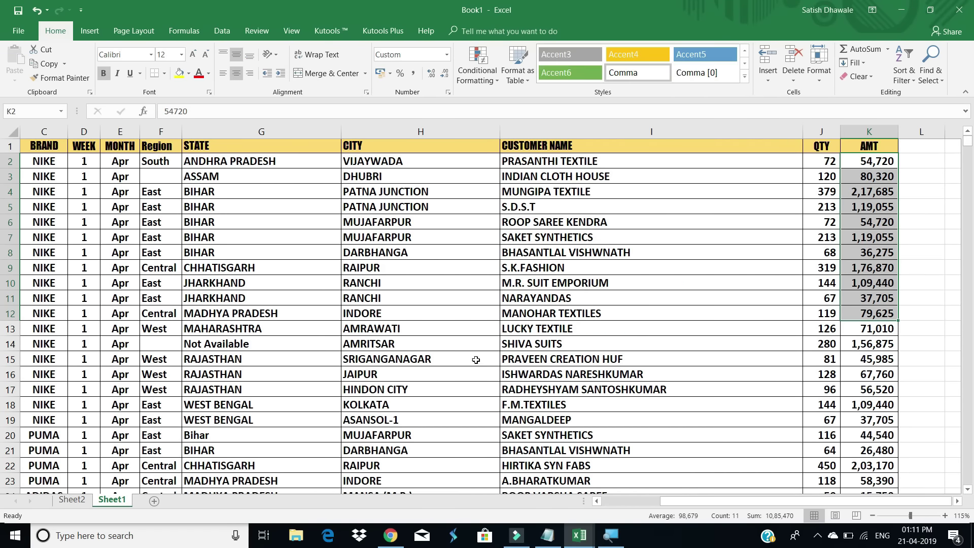
left_click(72, 500)
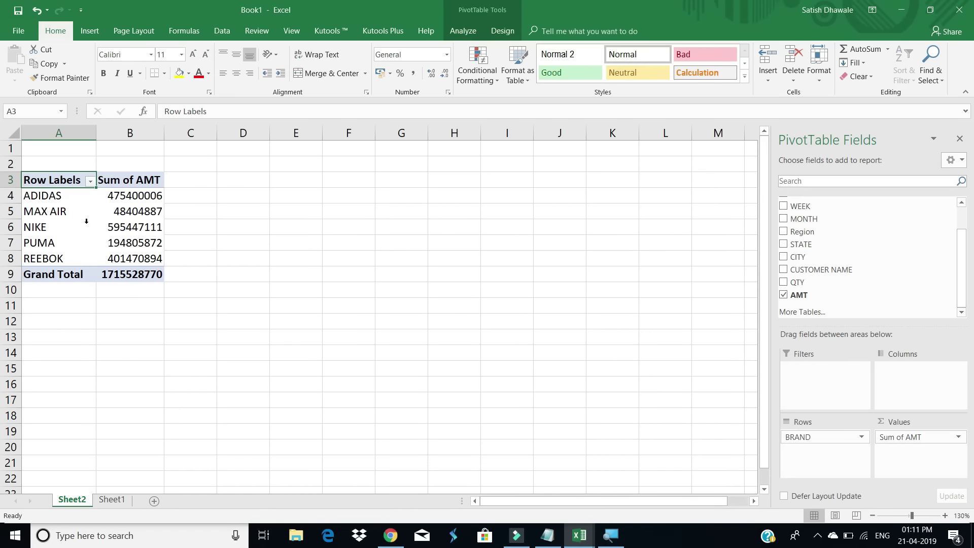
left_click(69, 212)
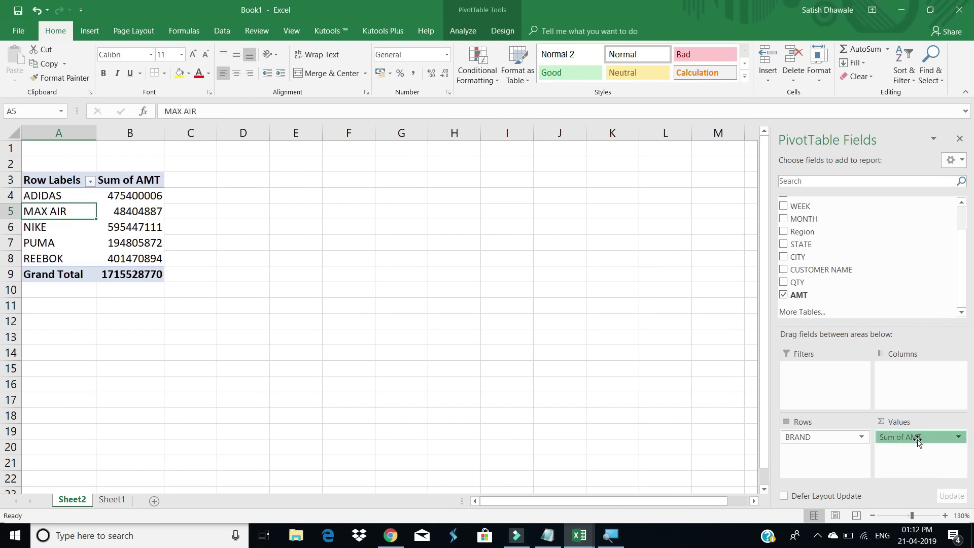
Remove AMT from the Values area and lay out the report with MONTH in Rows and BRAND in Columns.
left_click_drag(918, 442, 862, 308)
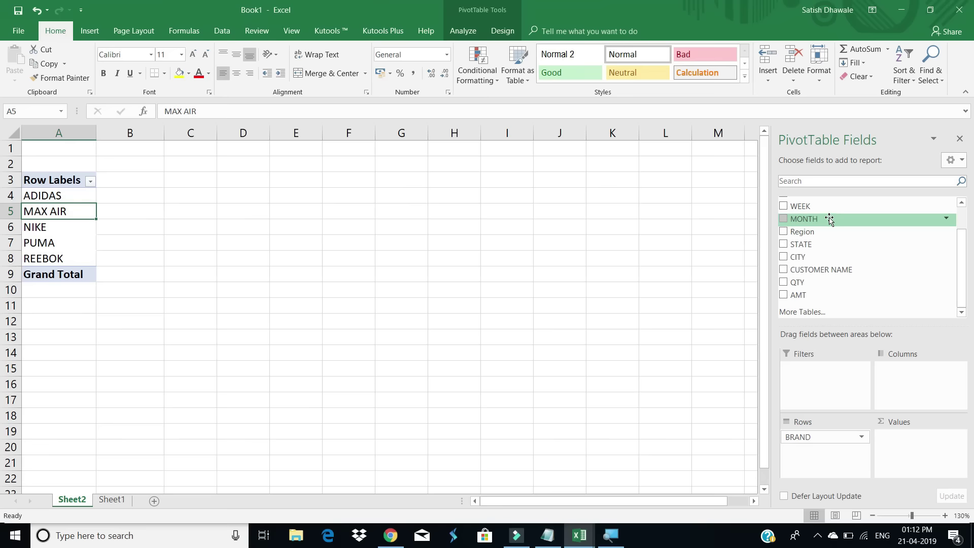
left_click_drag(830, 220, 919, 389)
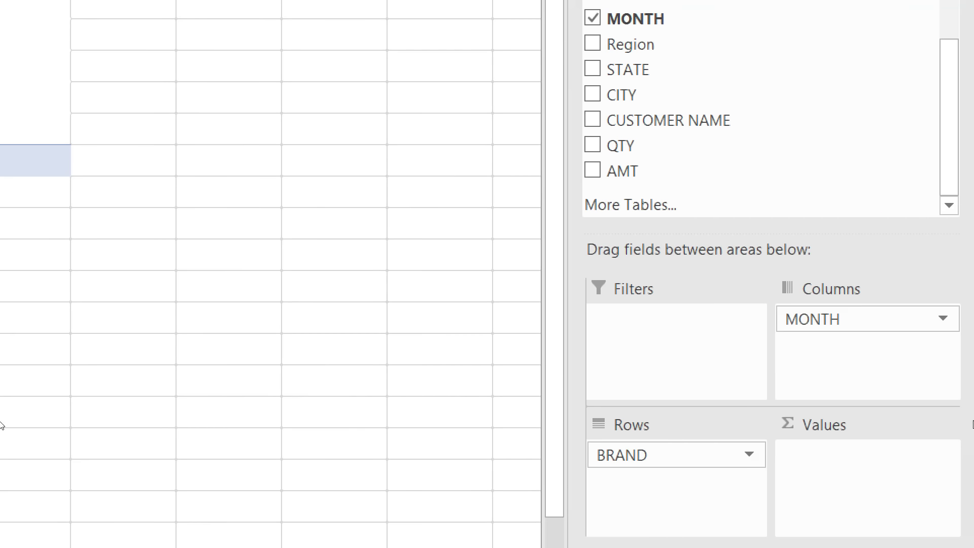
left_click_drag(933, 363, 890, 514)
left_click_drag(839, 465, 837, 465)
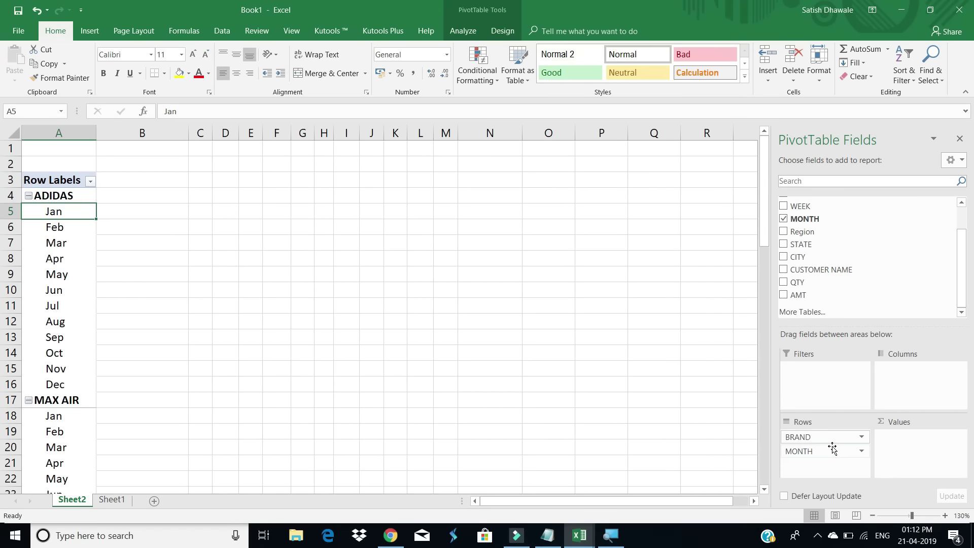
left_click_drag(834, 442, 934, 406)
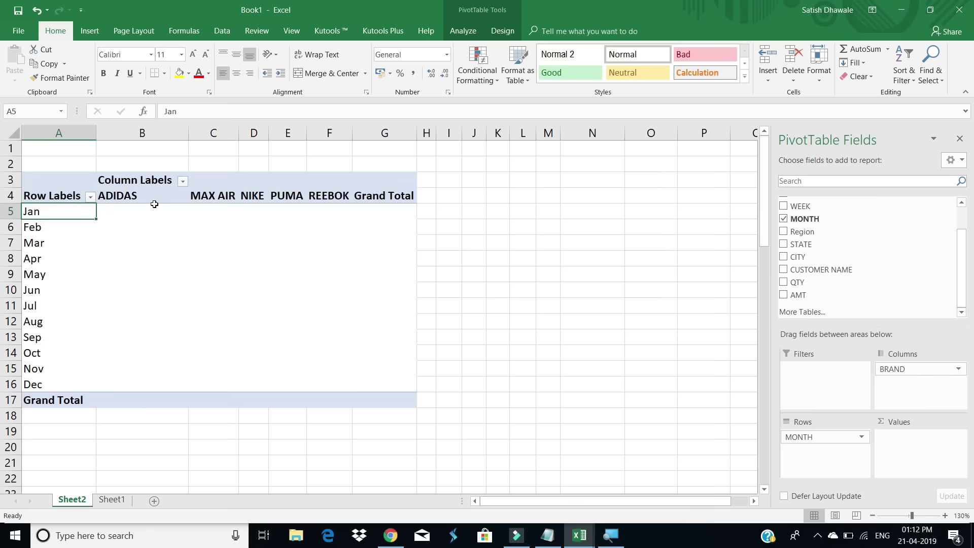
Apply All Borders to the whole PivotTable range A3:G17.
left_click(67, 191)
key("ctrl+a")
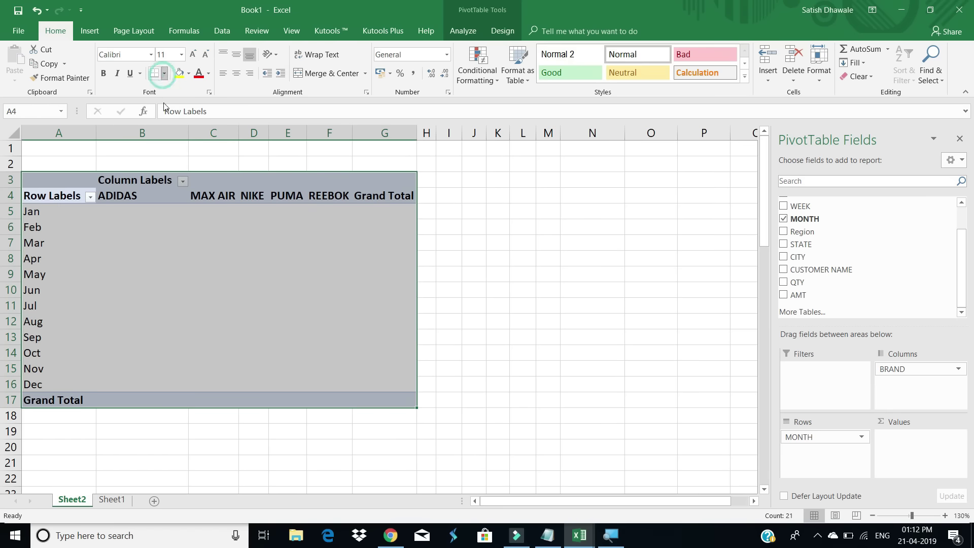
left_click(164, 73)
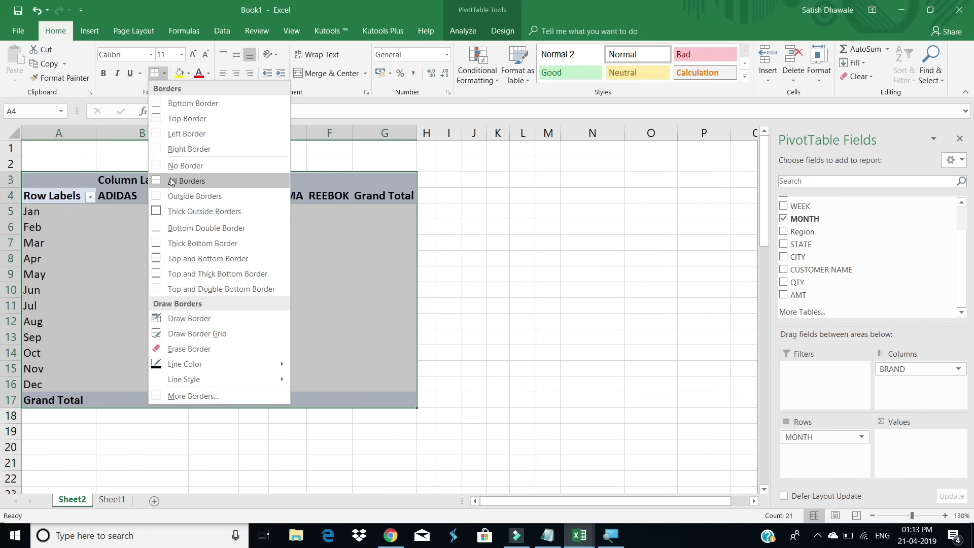
left_click(172, 182)
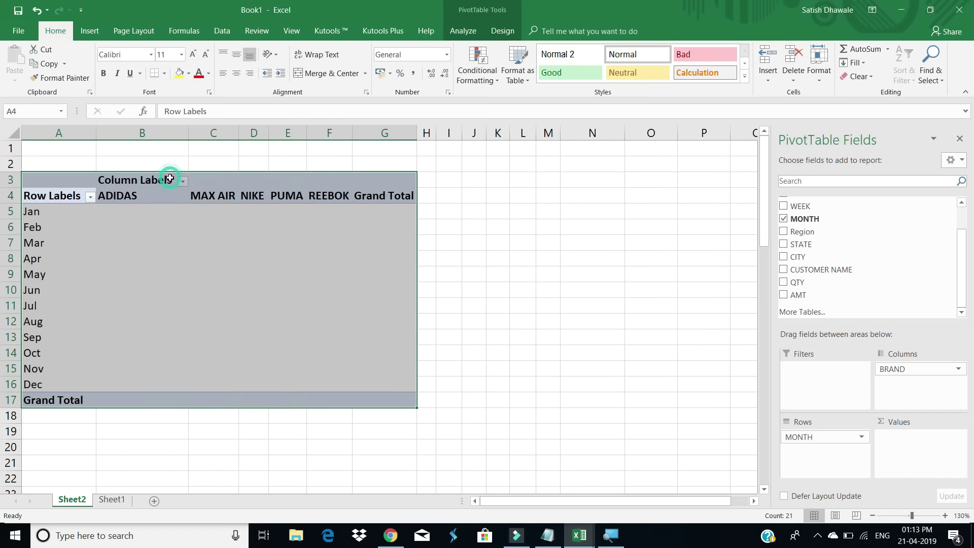
left_click(212, 271)
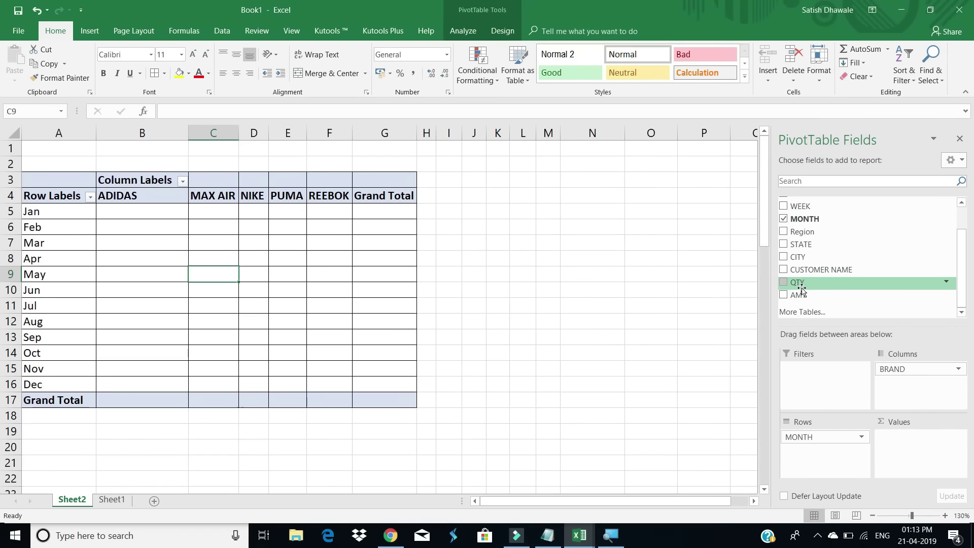
Add the QTY field to the Values area as a sum.
left_click_drag(801, 289, 973, 547)
left_click_drag(898, 421, 896, 428)
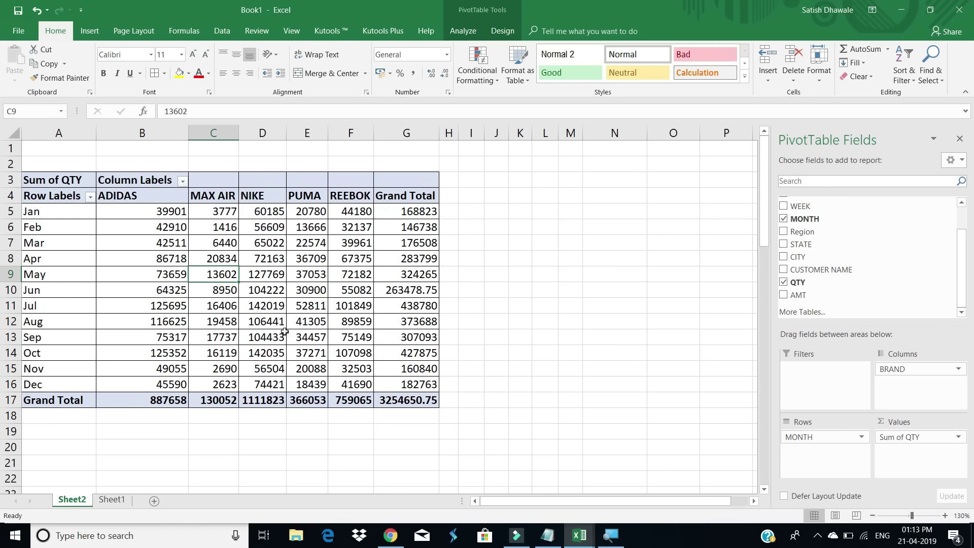
Examine the brand grand totals in row 17, the June grand total and the monthly ADIDAS quantities.
mouse_move(284, 332)
left_click(170, 400)
left_click(221, 398)
left_click(256, 400)
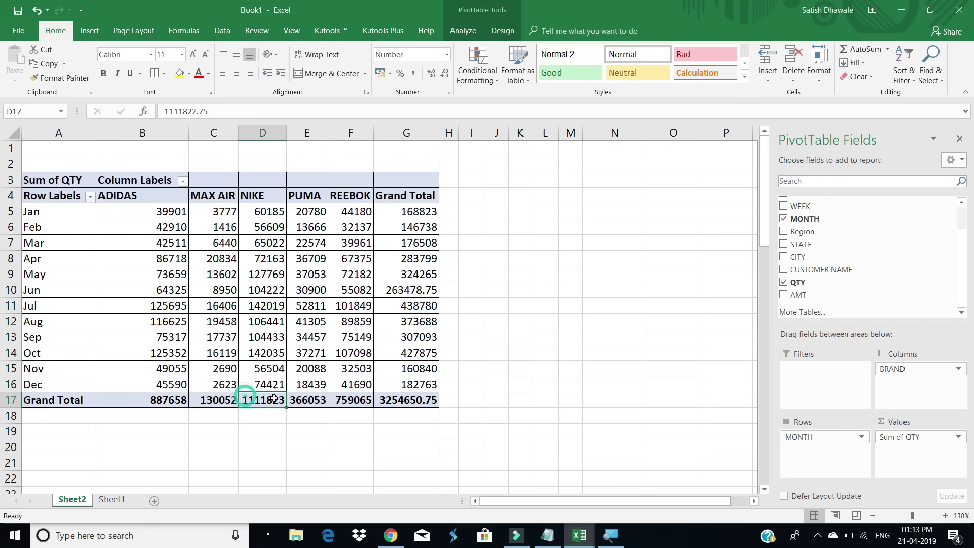
left_click(312, 400)
left_click(341, 400)
left_click(406, 400)
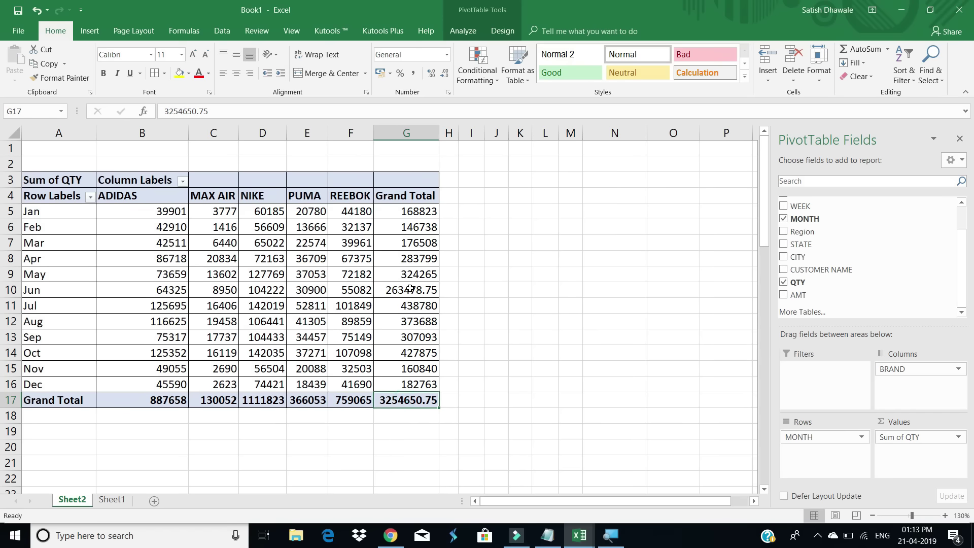
left_click(431, 290)
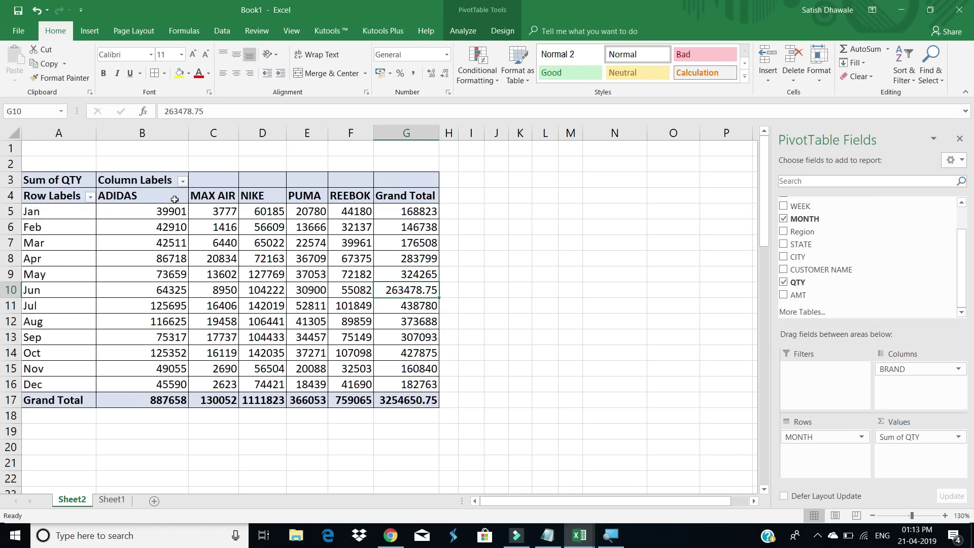
left_click_drag(159, 194, 183, 379)
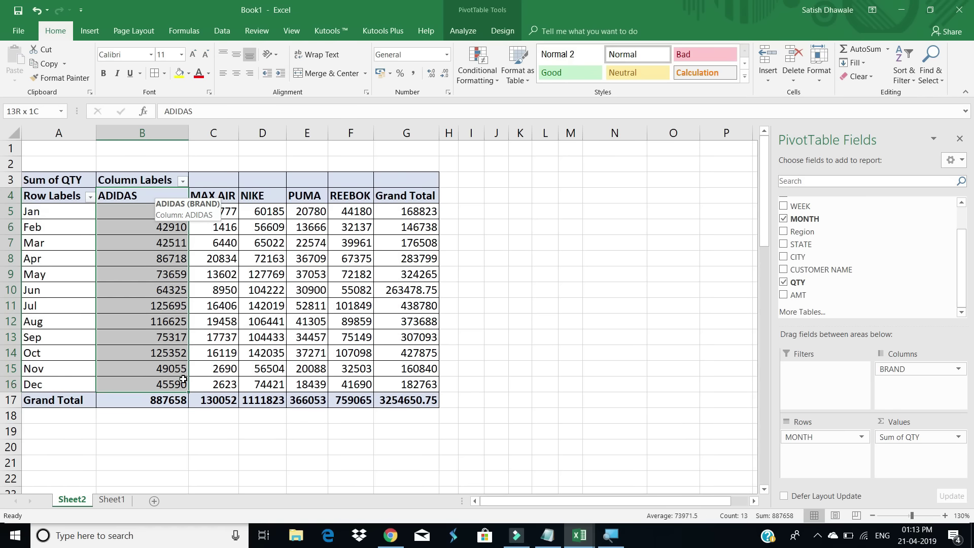
left_click(253, 308)
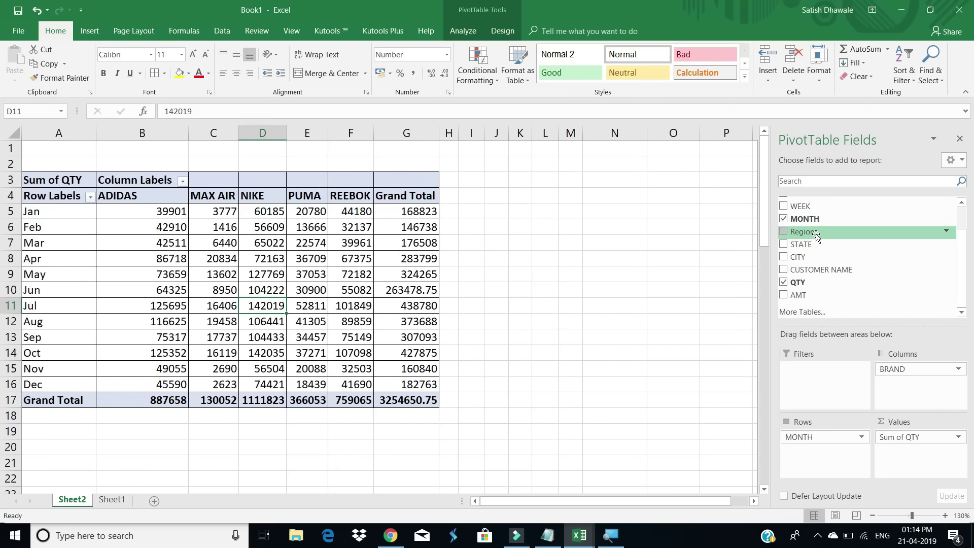
Add the Region field below MONTH in the Rows area and select the region labels under Jan and Feb.
left_click_drag(815, 236, 817, 450)
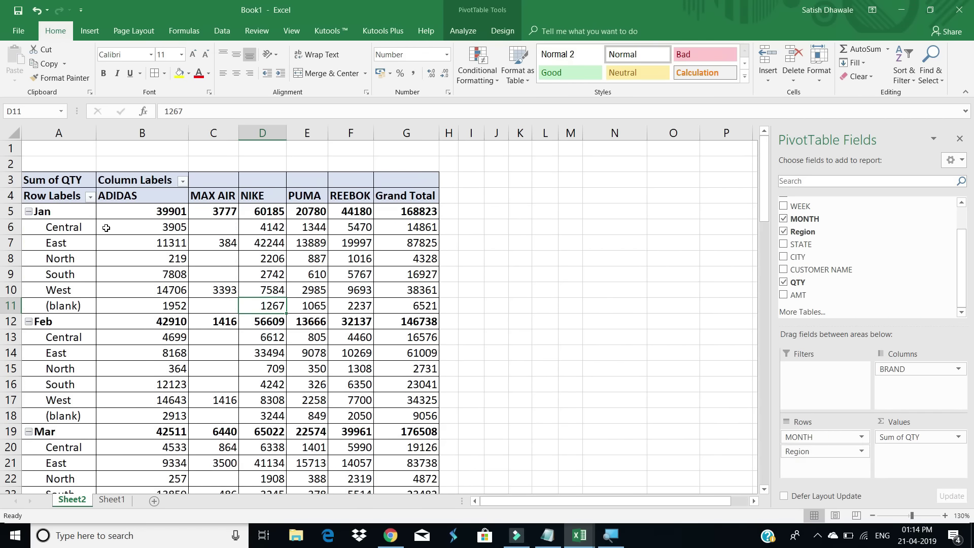
left_click_drag(74, 228, 74, 306)
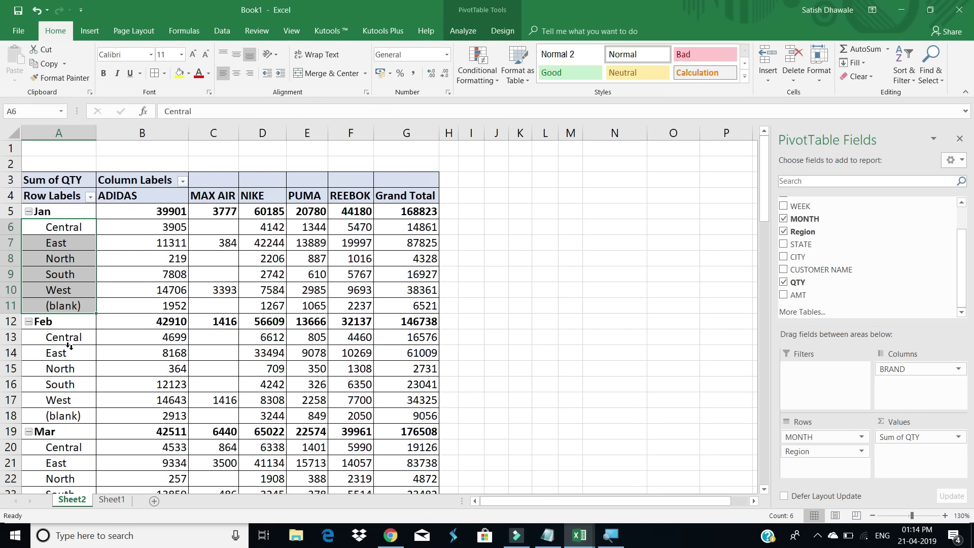
left_click_drag(61, 339, 73, 417)
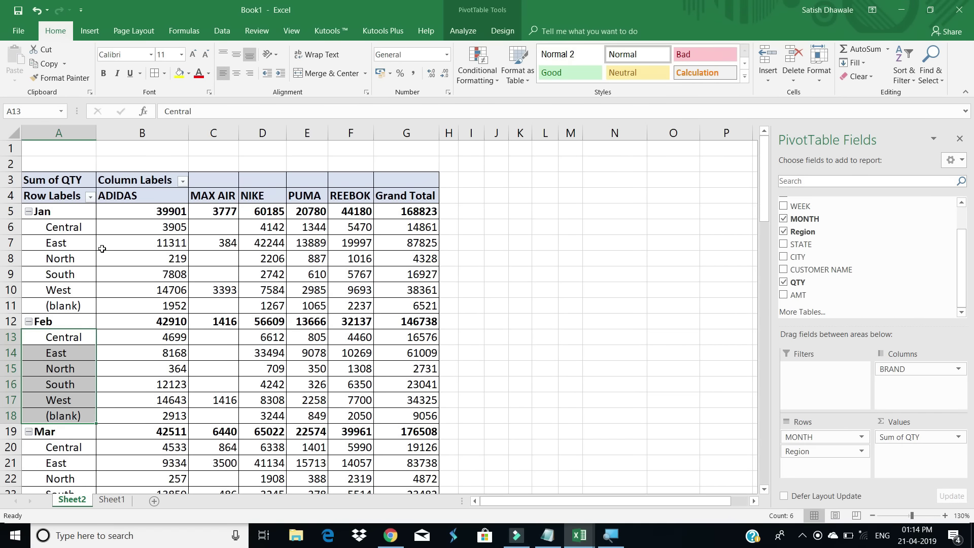
left_click_drag(56, 230, 59, 280)
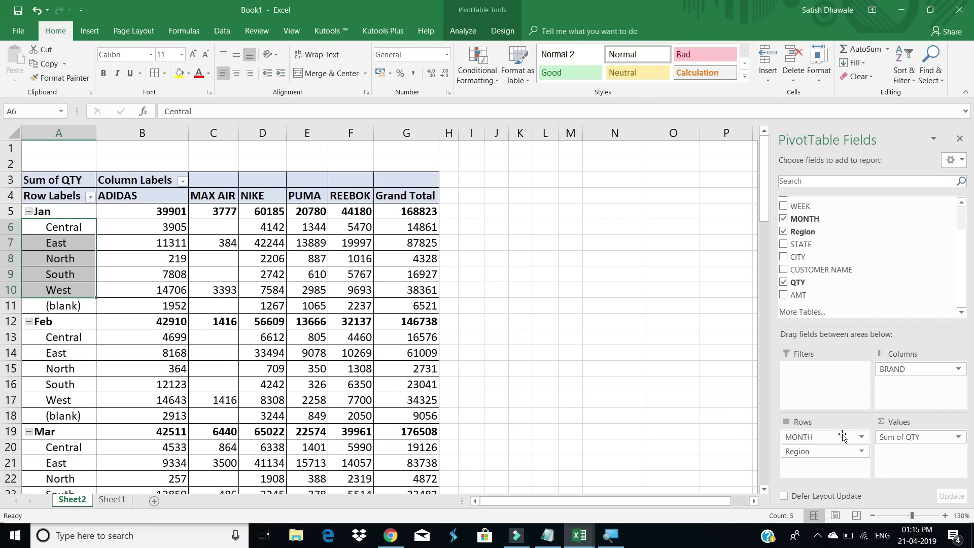
Remove MONTH from the Rows area and select the quantities by region and brand in B5:G10.
left_click_drag(849, 435, 859, 296)
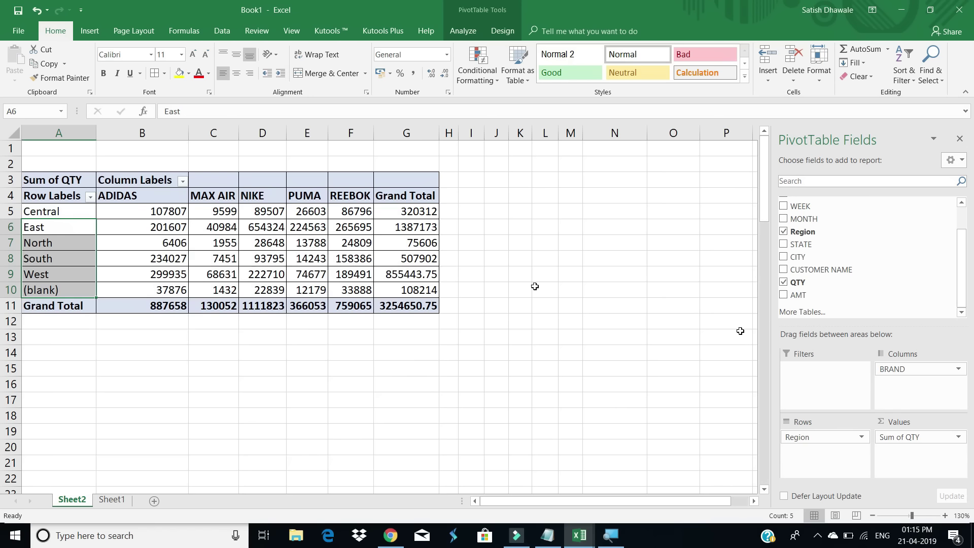
mouse_move(215, 251)
left_click_drag(147, 212, 421, 289)
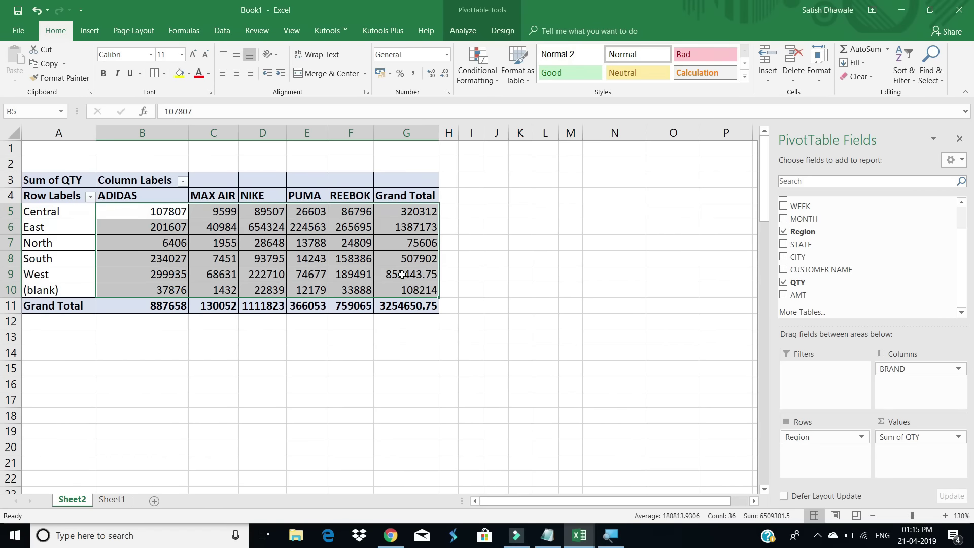
mouse_move(403, 268)
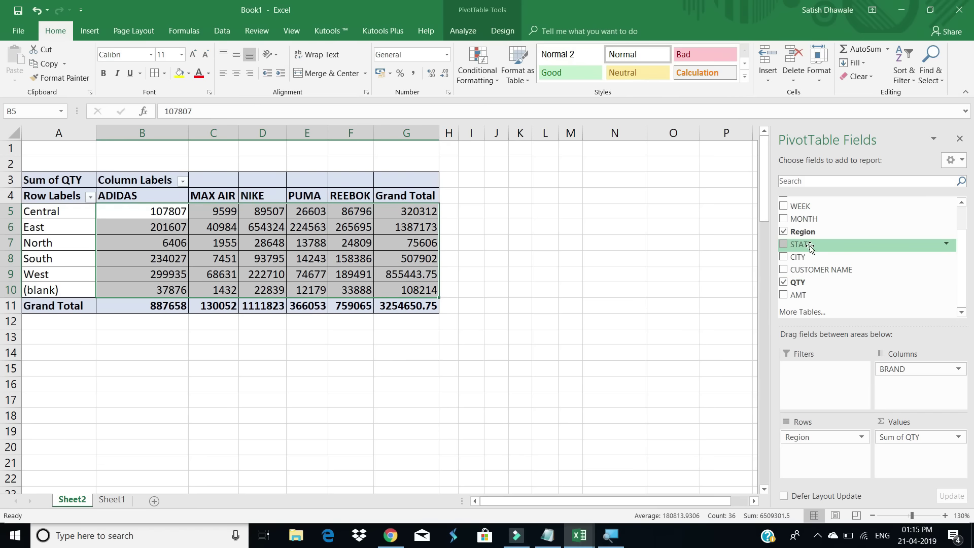
Replace Region with the STATE field in the Rows area and review the state-wise quantities.
left_click_drag(810, 247, 836, 275)
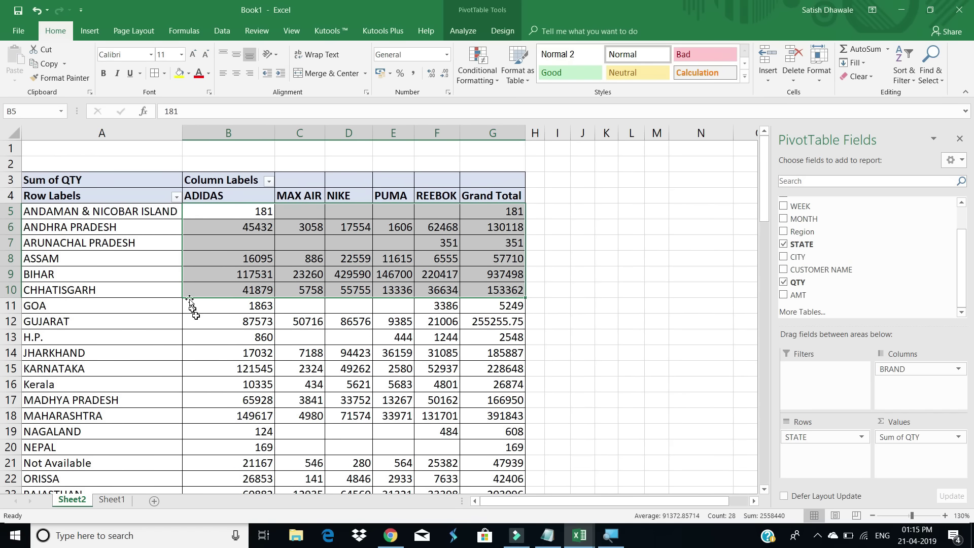
scroll(193, 307, "down", 5)
scroll(196, 312, "up", 5)
left_click(176, 320)
scroll(175, 320, "down", 5)
scroll(175, 320, "up", 5)
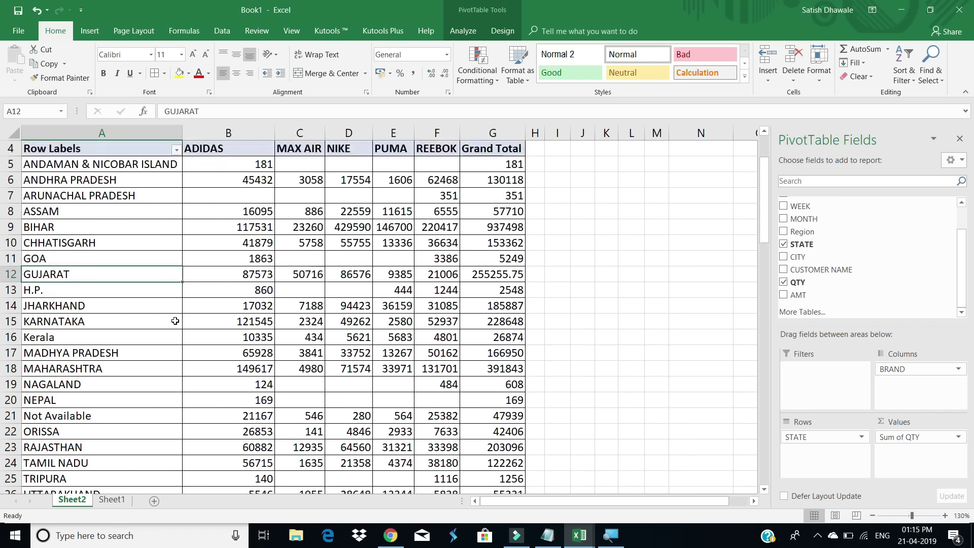
Review the state-wise quantities and filter the STATE rows to the top 5 items by Sum of QTY.
scroll(175, 320, "down", 4)
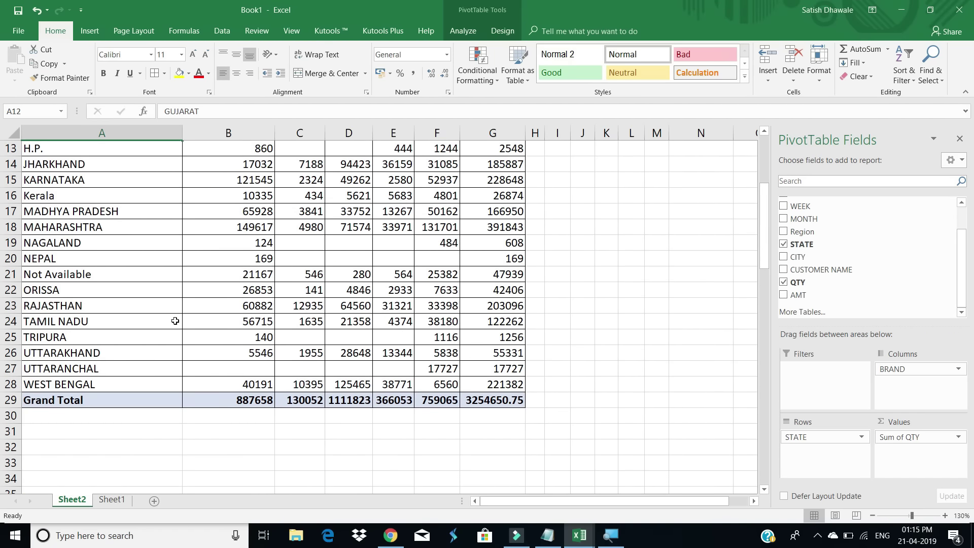
scroll(175, 320, "up", 4)
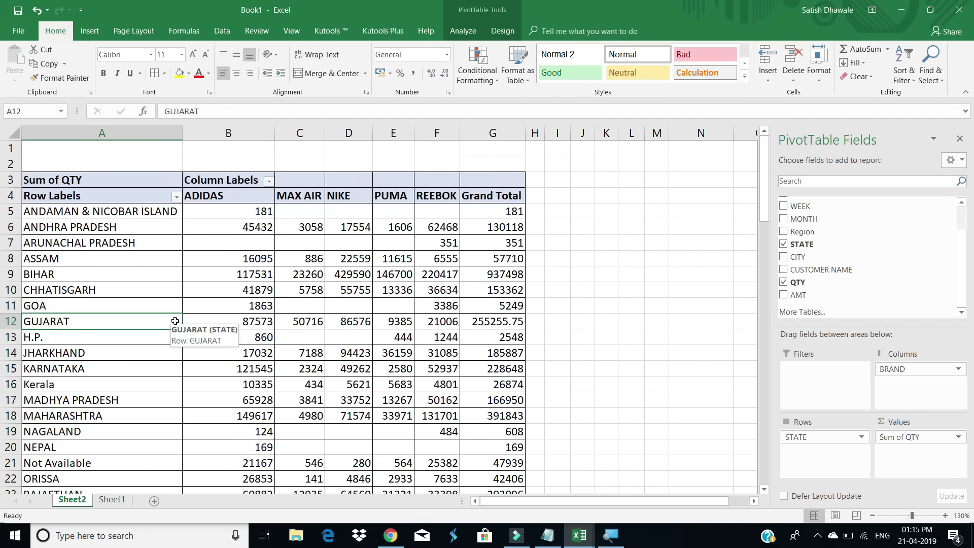
scroll(175, 321, "down", 3)
scroll(175, 321, "up", 3)
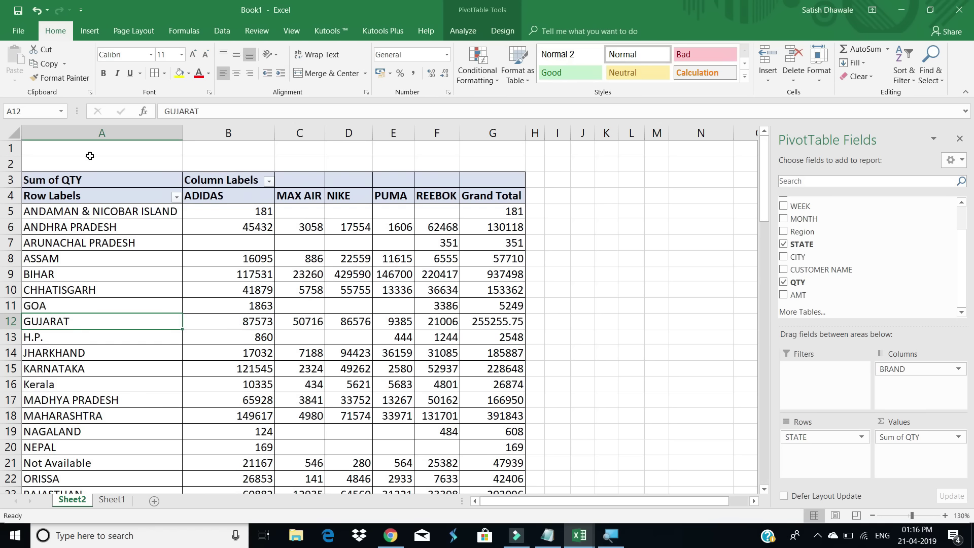
left_click(81, 195)
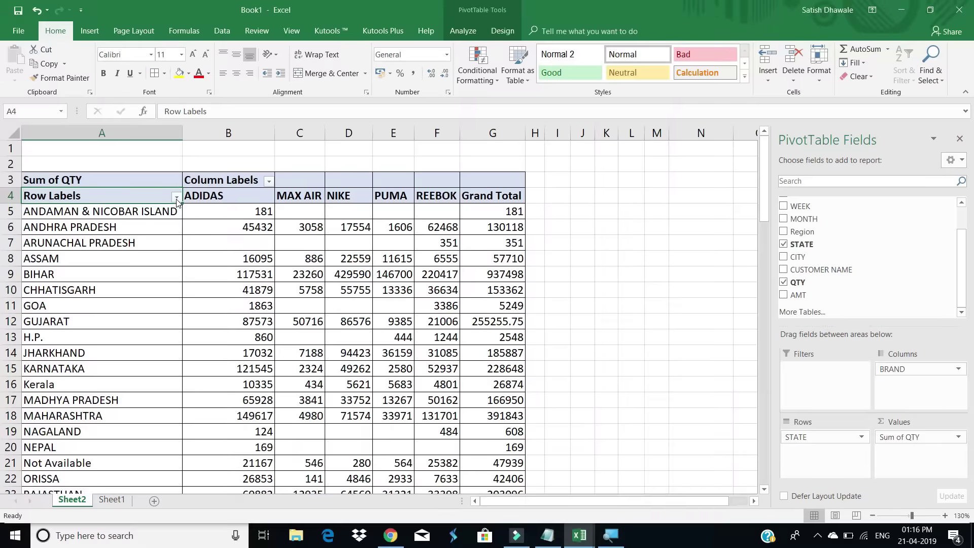
left_click(178, 197)
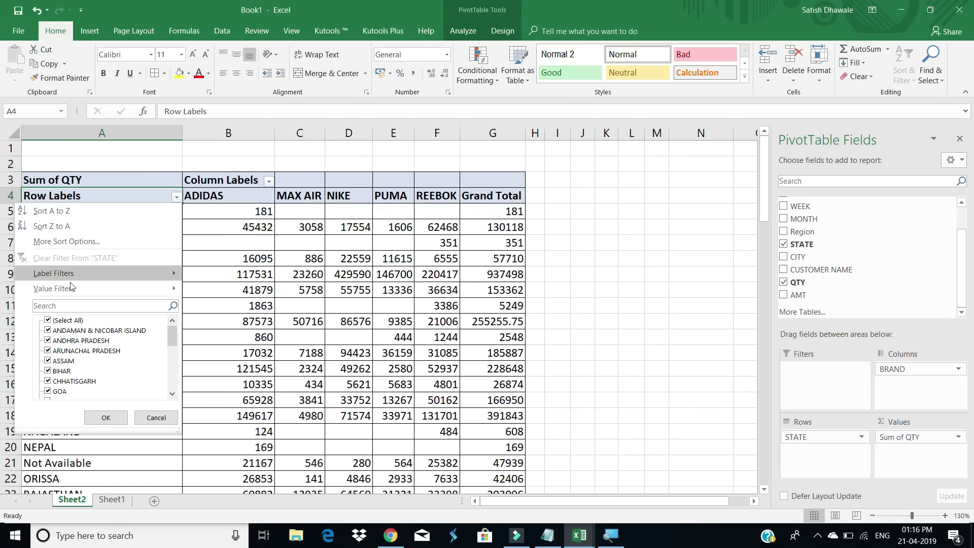
left_click(96, 233)
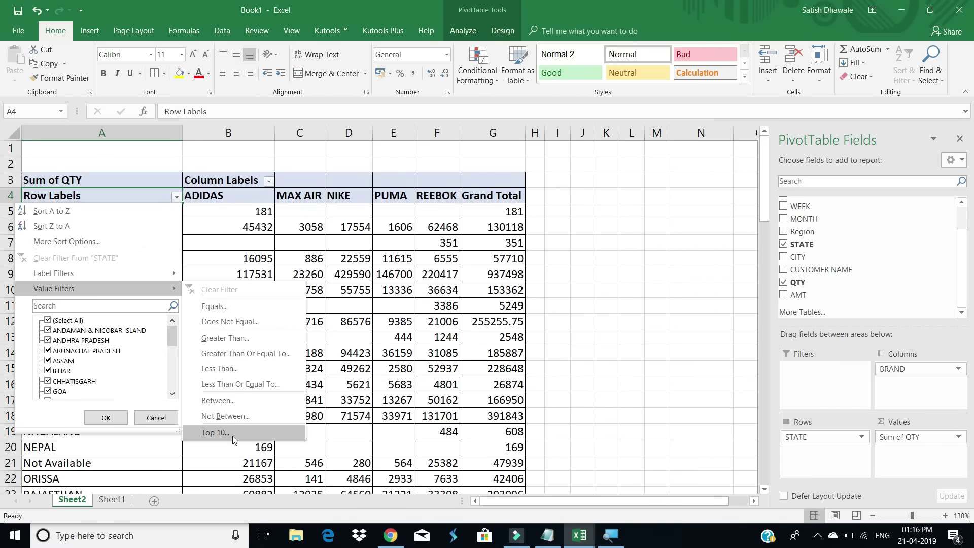
left_click(232, 433)
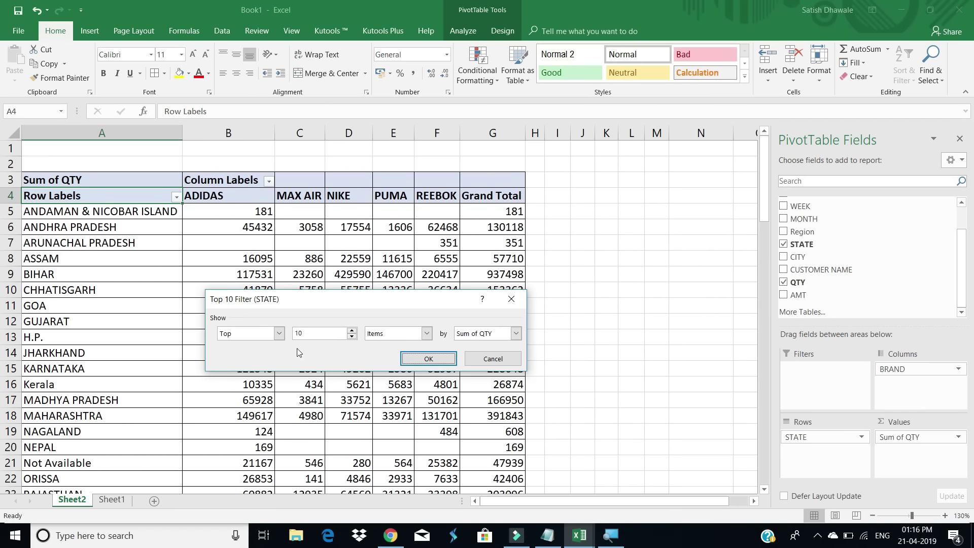
left_click(304, 333)
double_click(305, 333)
type("5")
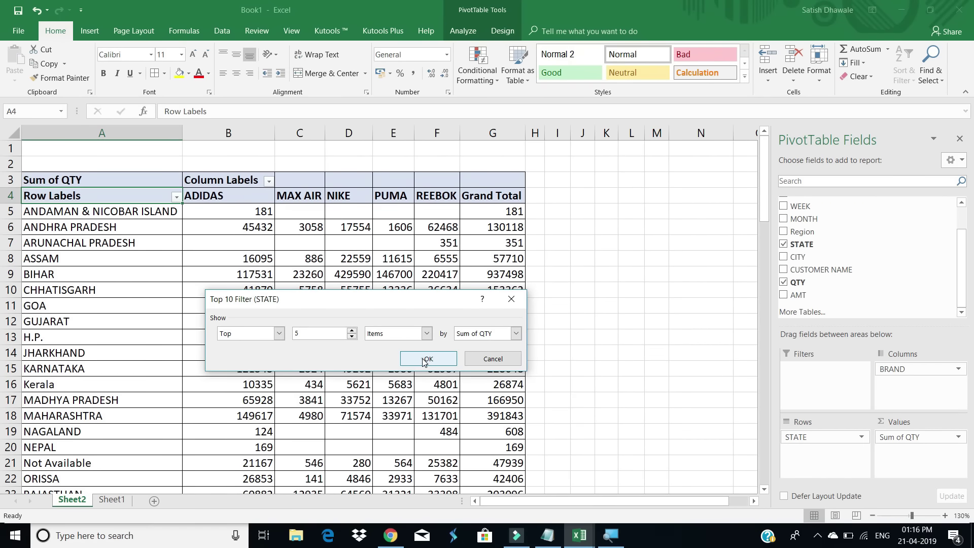
left_click(563, 383)
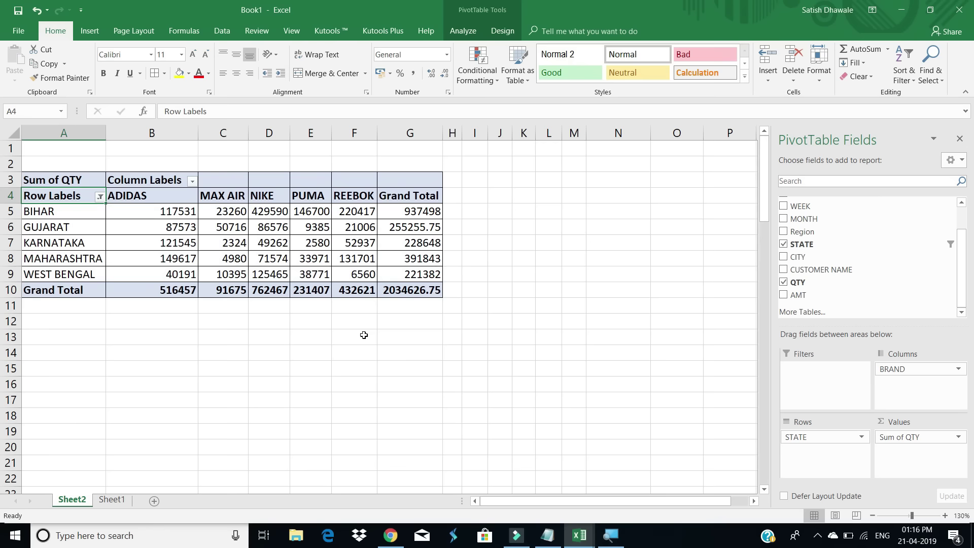
Replace the STATE top filter with one for the bottom 5 items by Sum of QTY, and clear that filter.
left_click(100, 197)
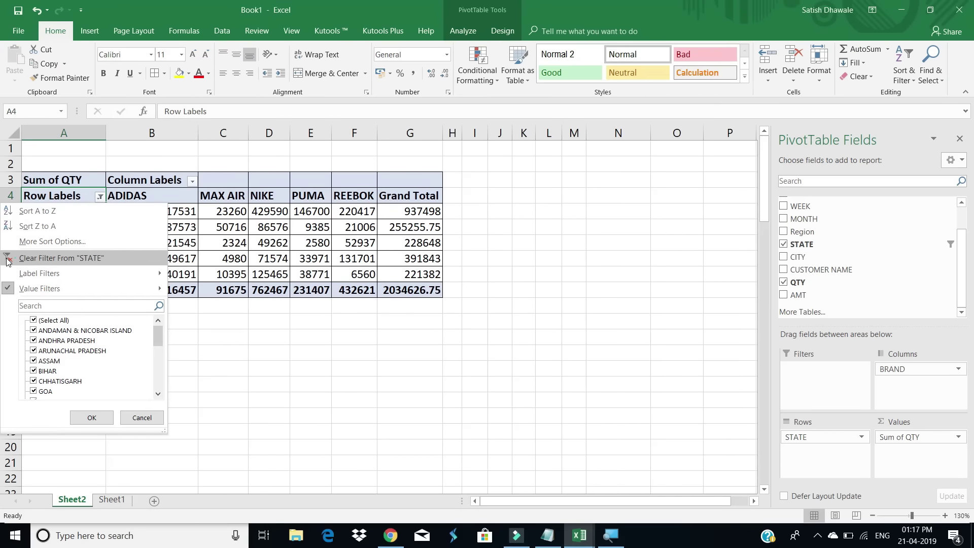
left_click(7, 260)
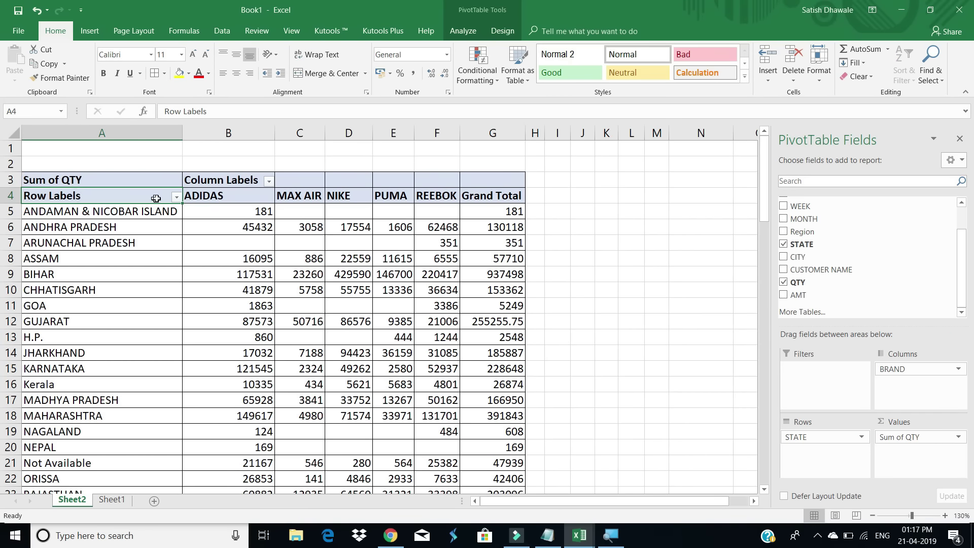
left_click(176, 197)
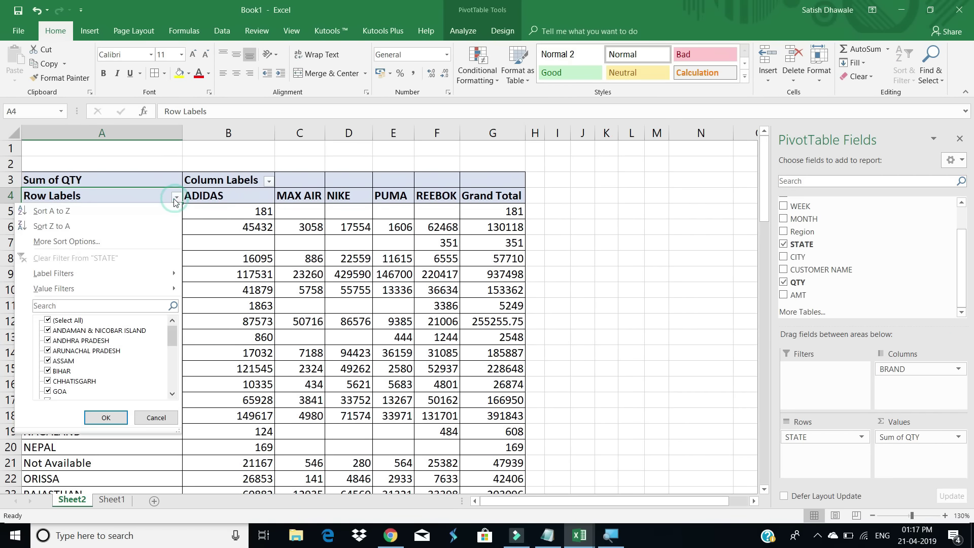
left_click(99, 289)
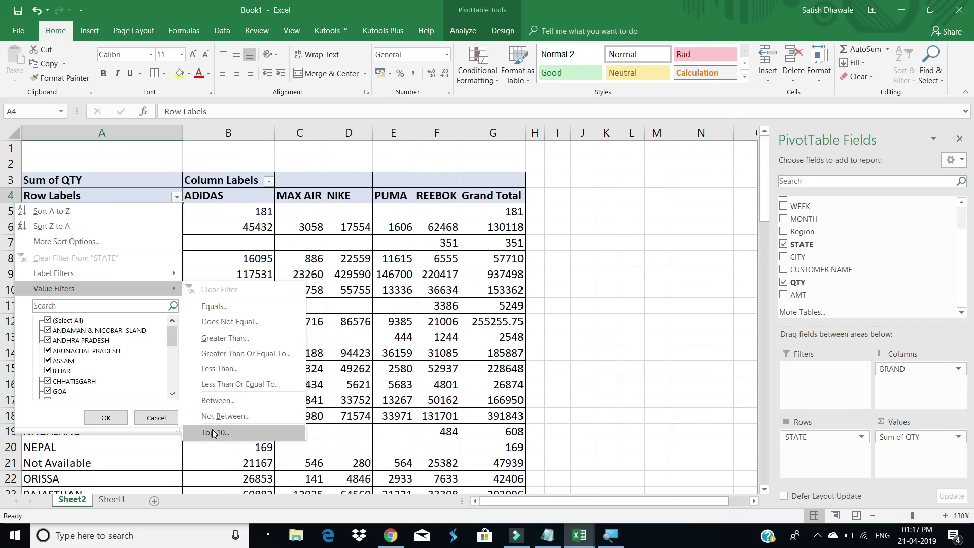
left_click(213, 432)
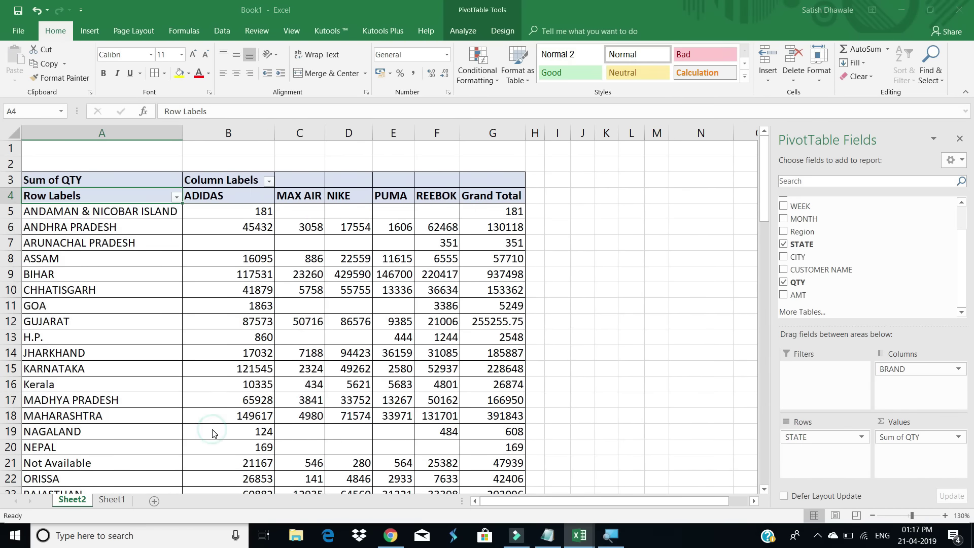
left_click(279, 333)
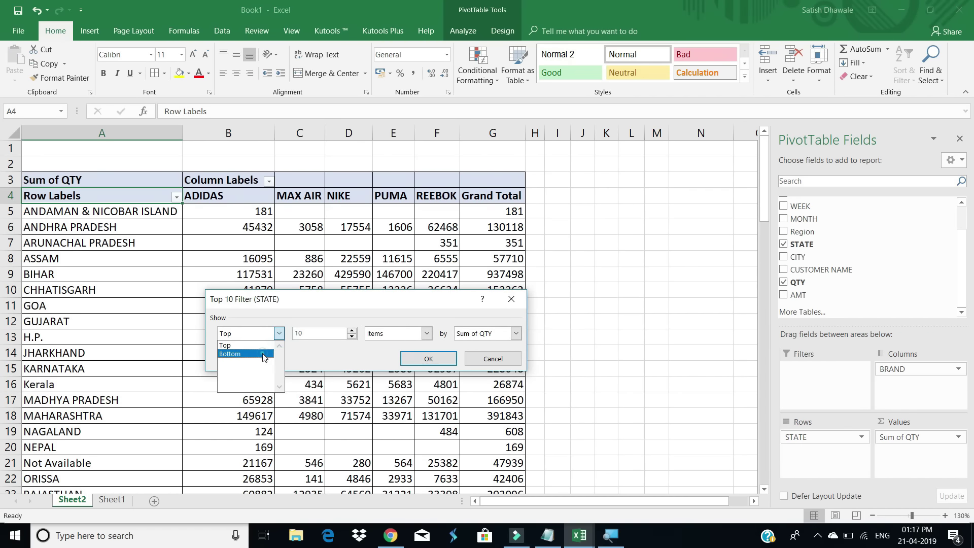
left_click(267, 354)
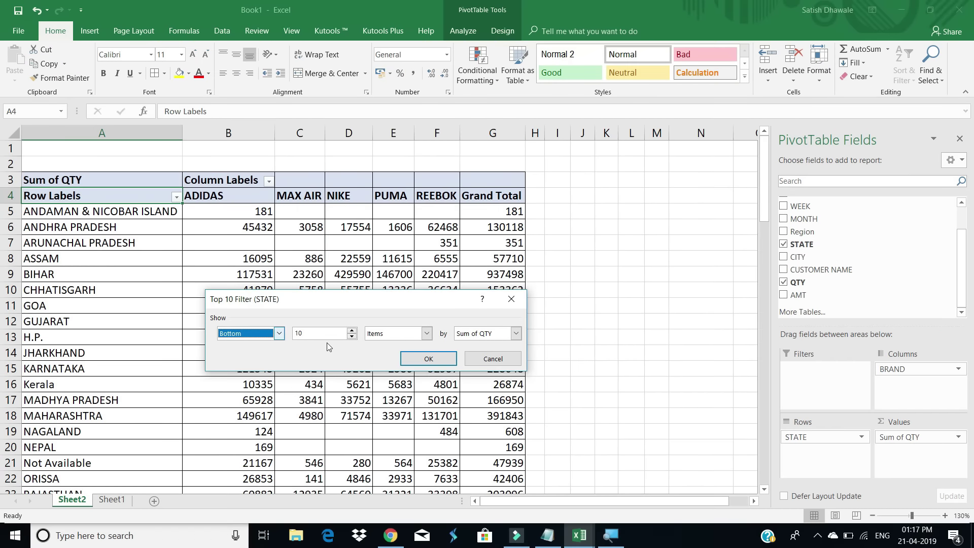
key("Tab")
type("5")
left_click(426, 360)
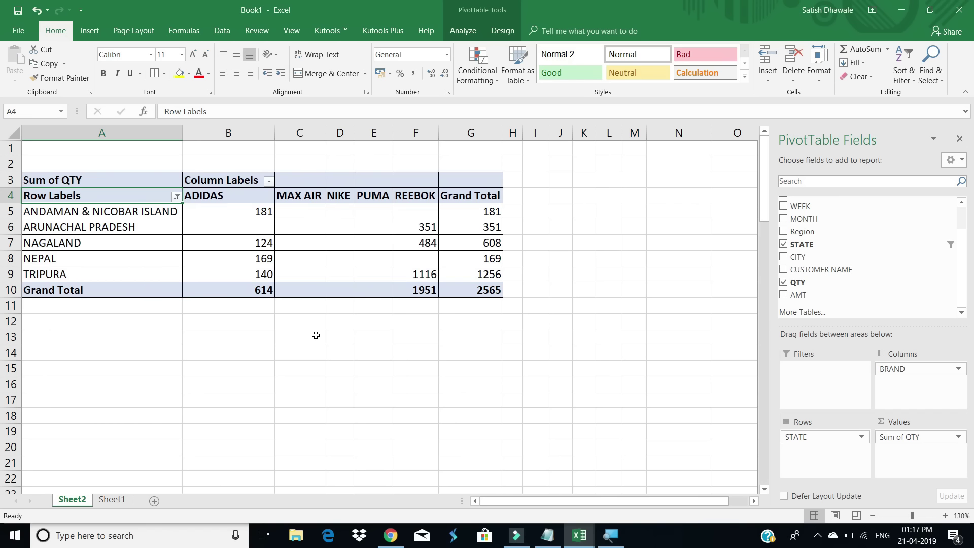
left_click(176, 197)
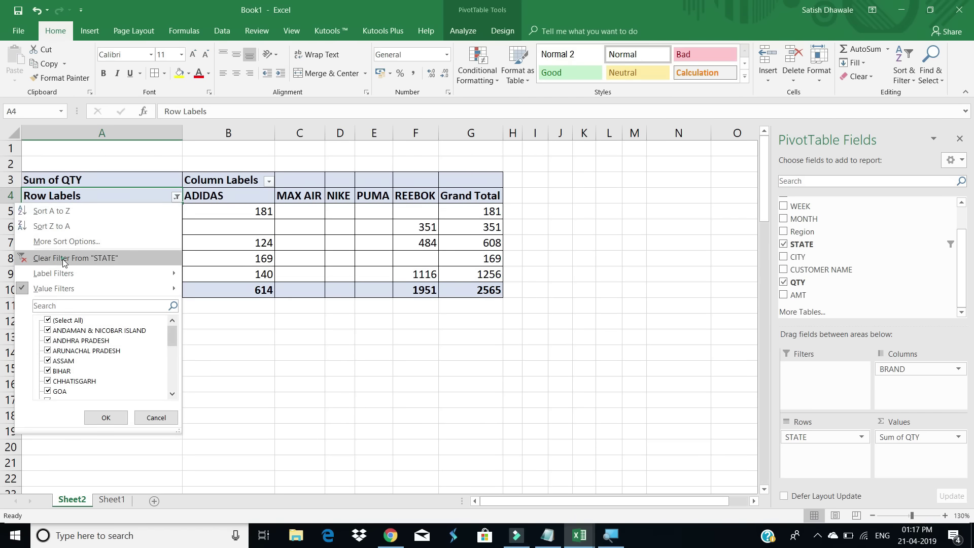
left_click(67, 257)
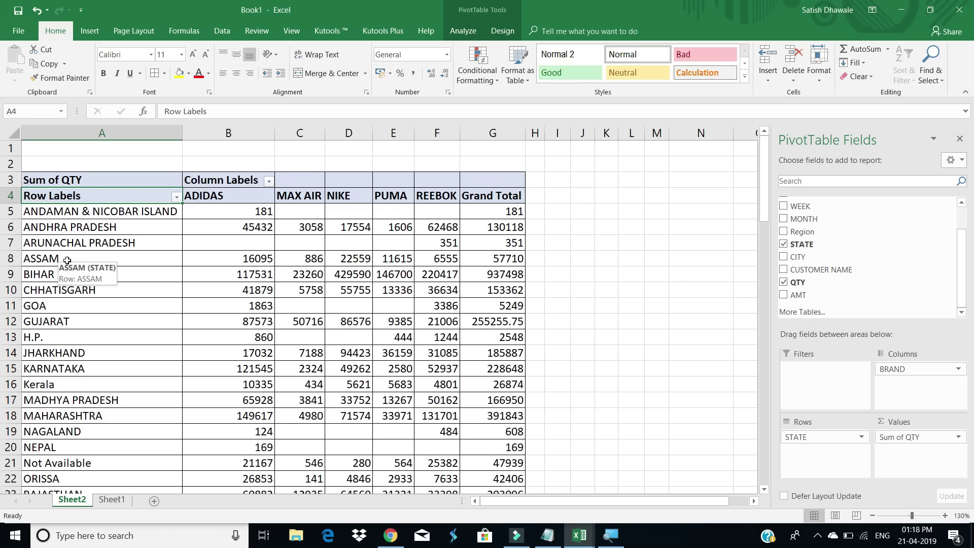
Look over the row and column label headers and the brands offered in the BRAND column filter.
left_click(67, 259)
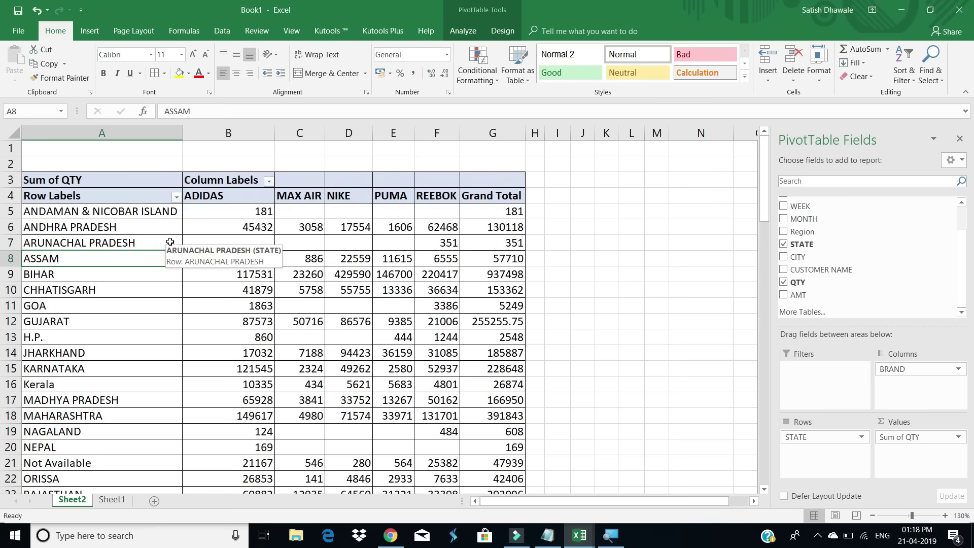
left_click(144, 194)
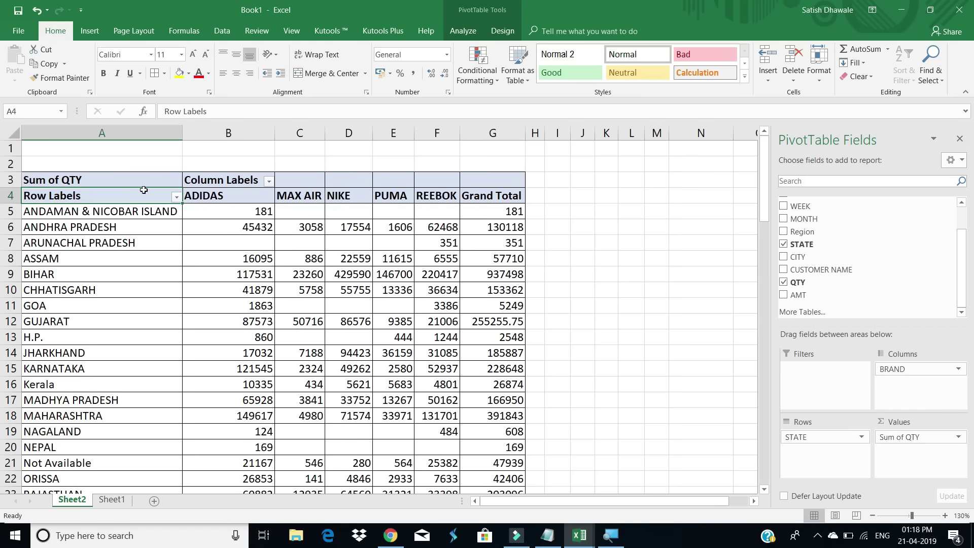
left_click(247, 180)
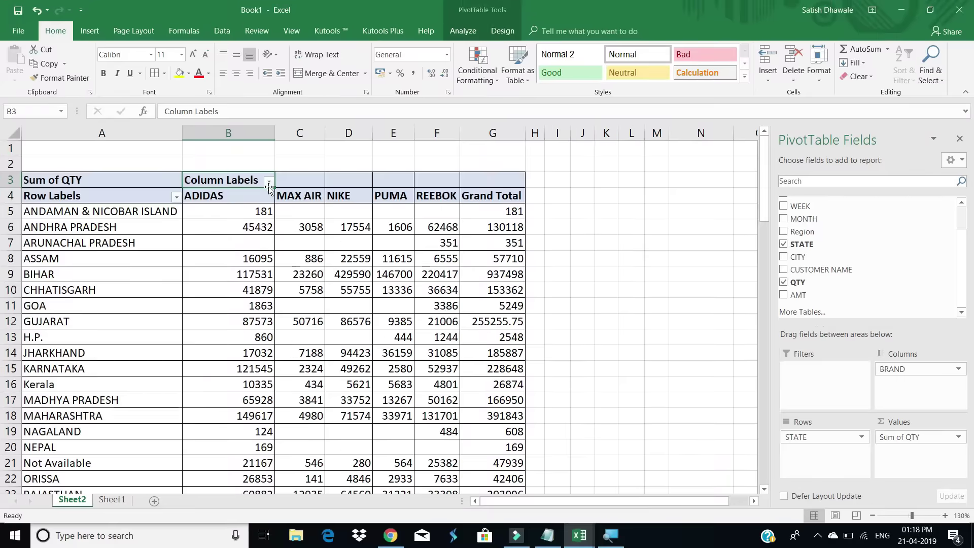
left_click(270, 175)
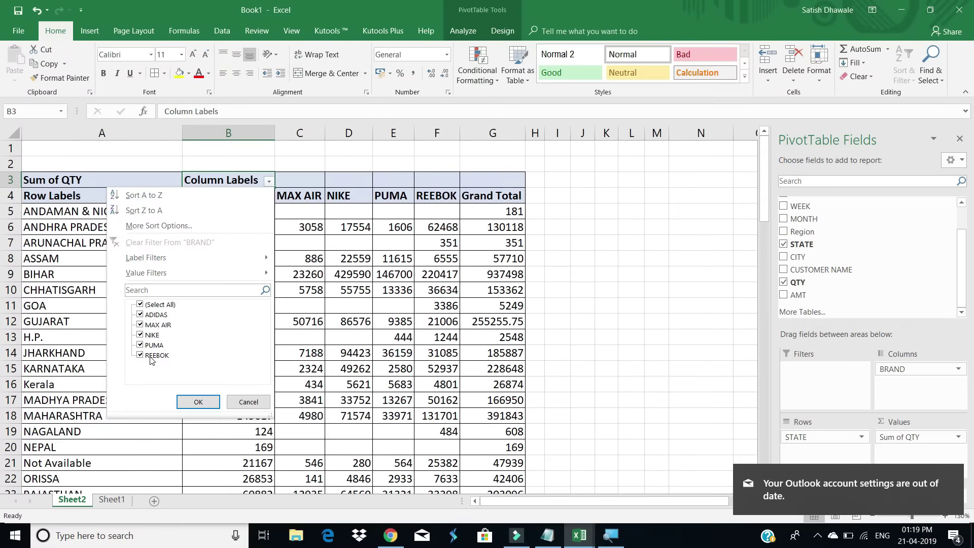
key("Escape")
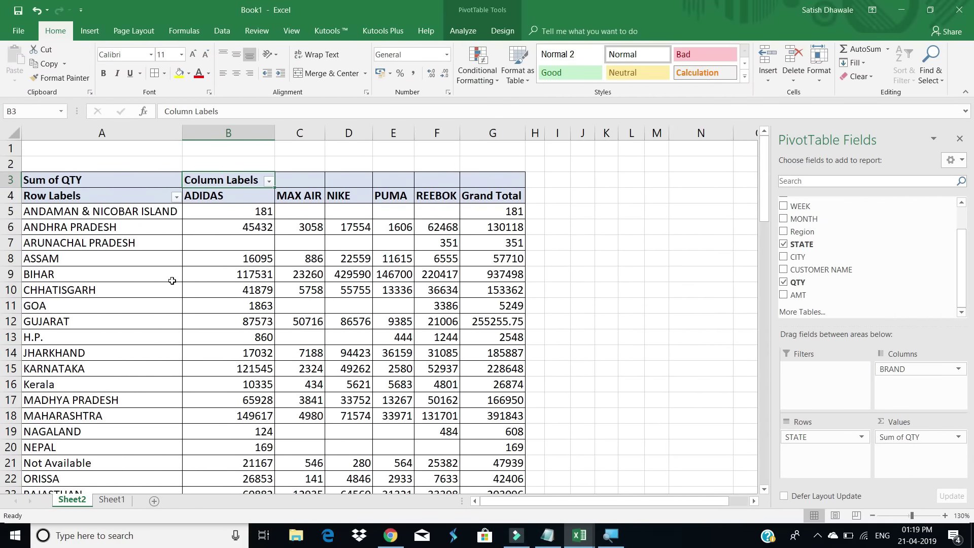
Insert a BRAND slicer for the PivotTable and place it in the empty area beside the Grand Total column.
left_click(89, 185)
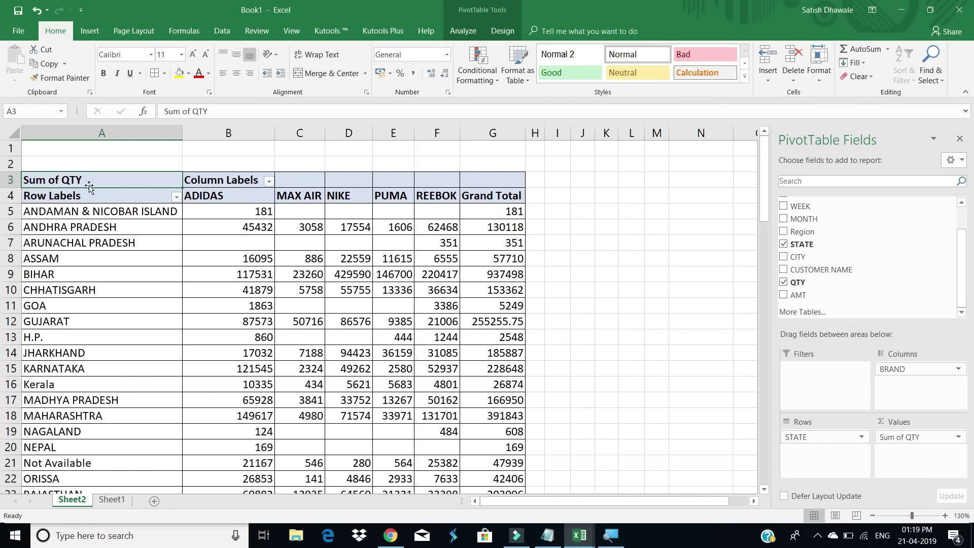
left_click(92, 197)
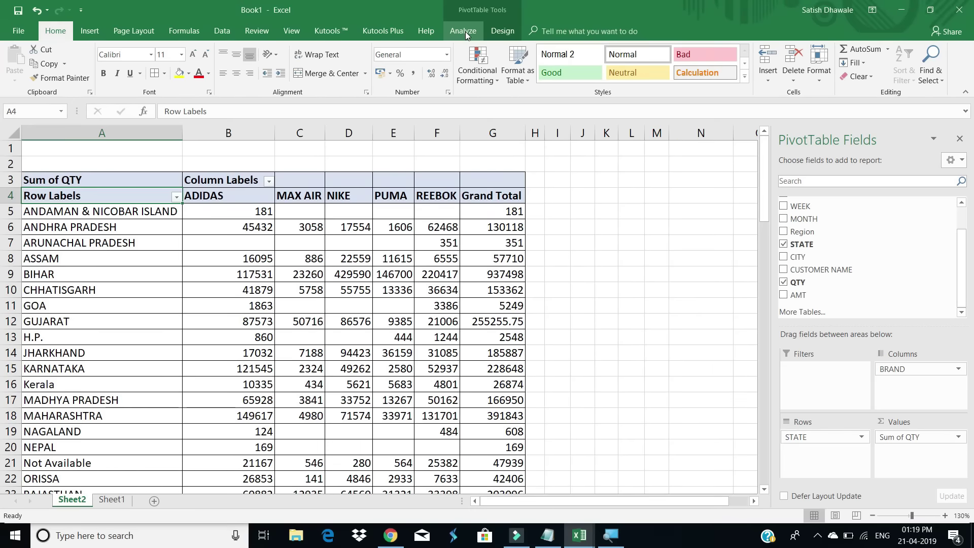
left_click(463, 31)
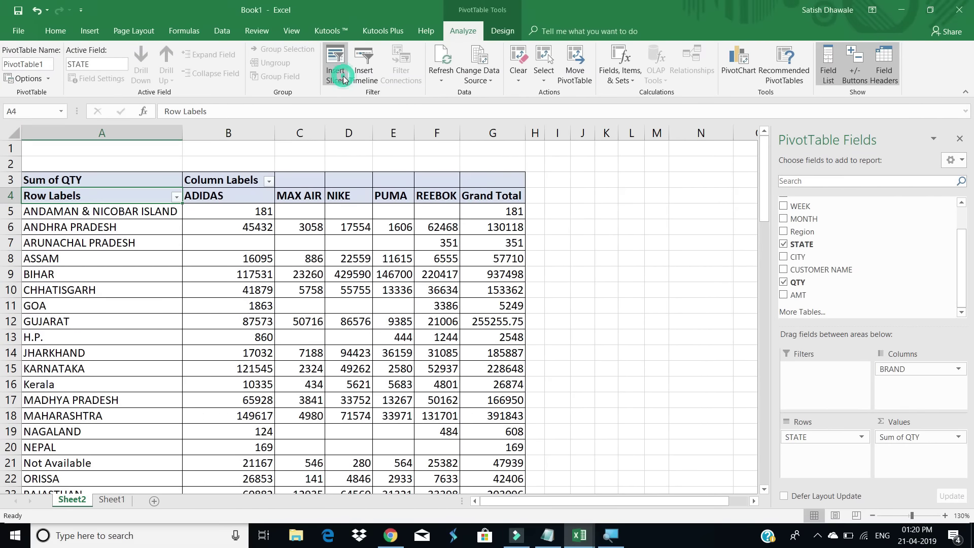
left_click(335, 65)
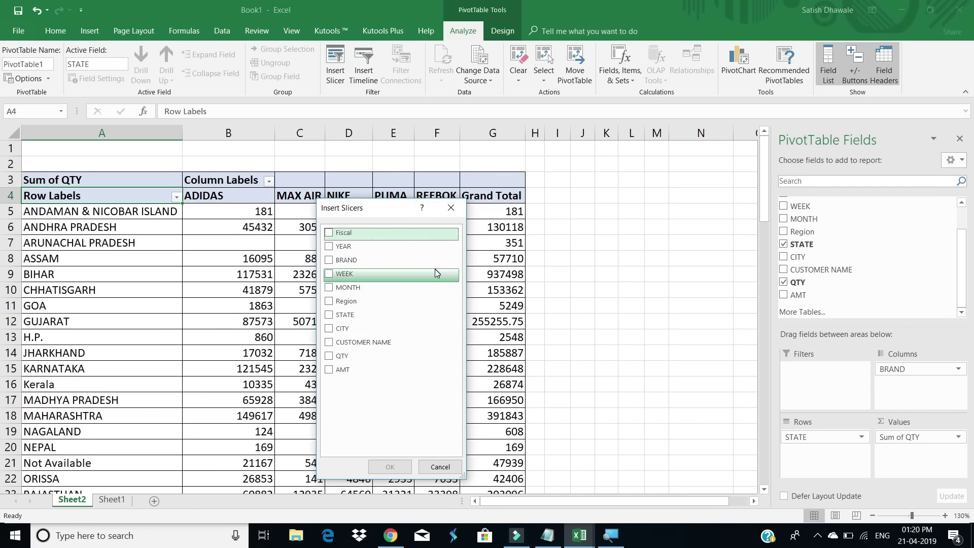
left_click_drag(400, 213, 418, 208)
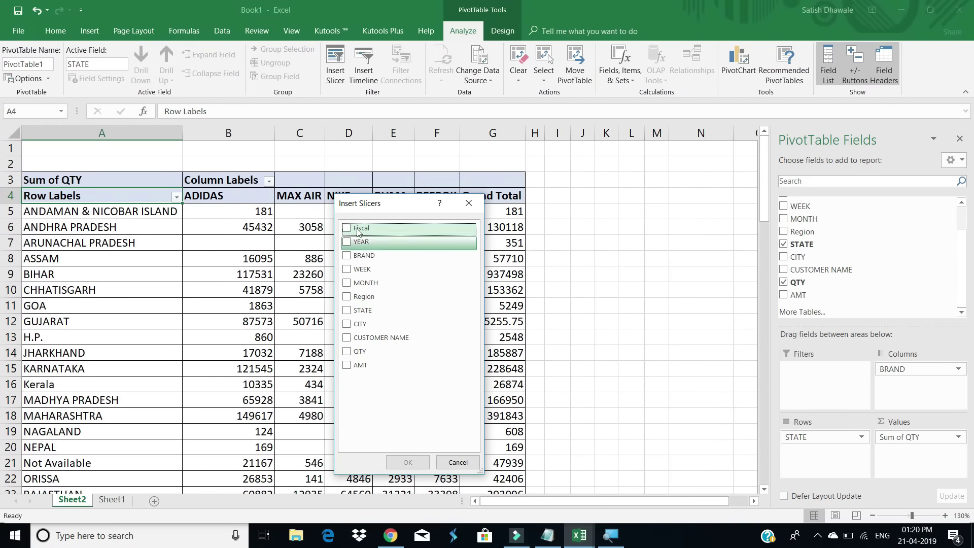
left_click_drag(361, 208, 531, 210)
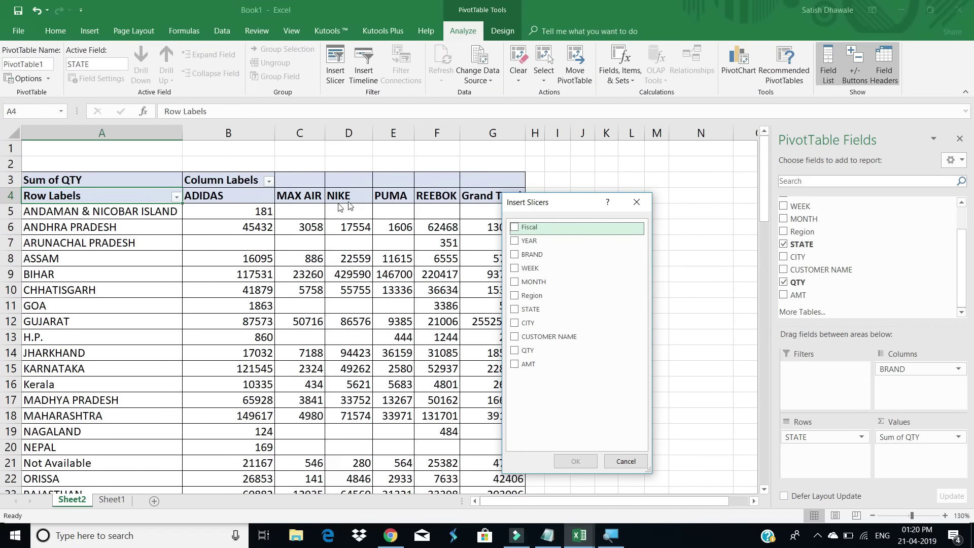
left_click(531, 254)
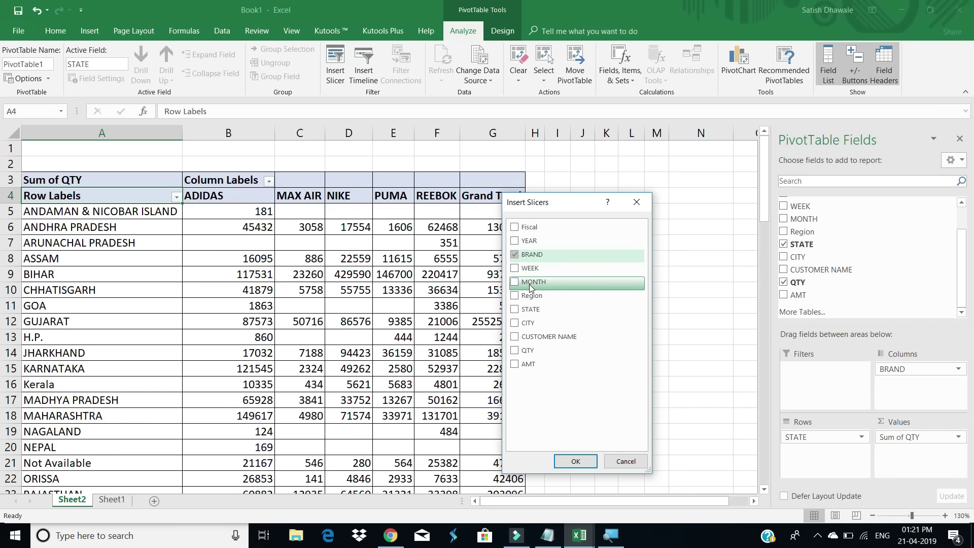
left_click(575, 460)
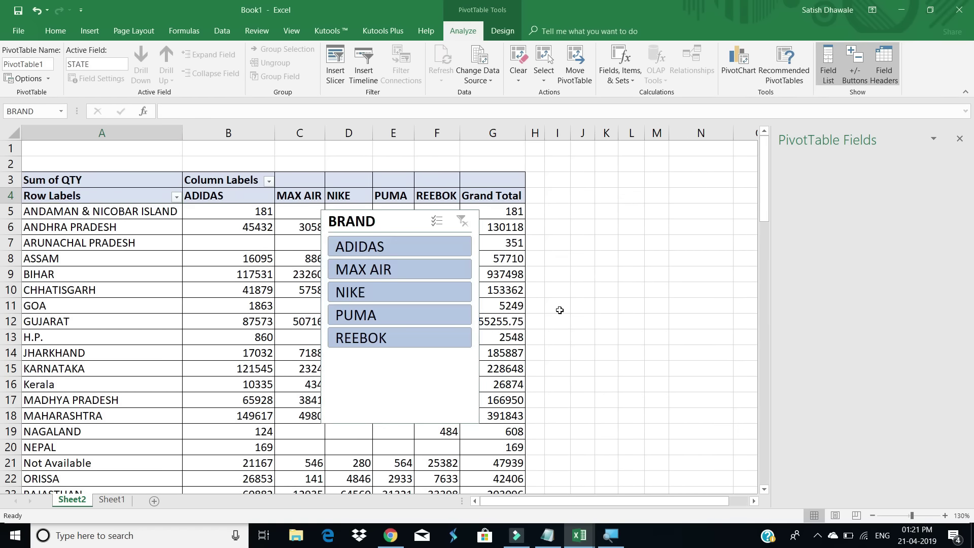
left_click_drag(375, 219, 594, 200)
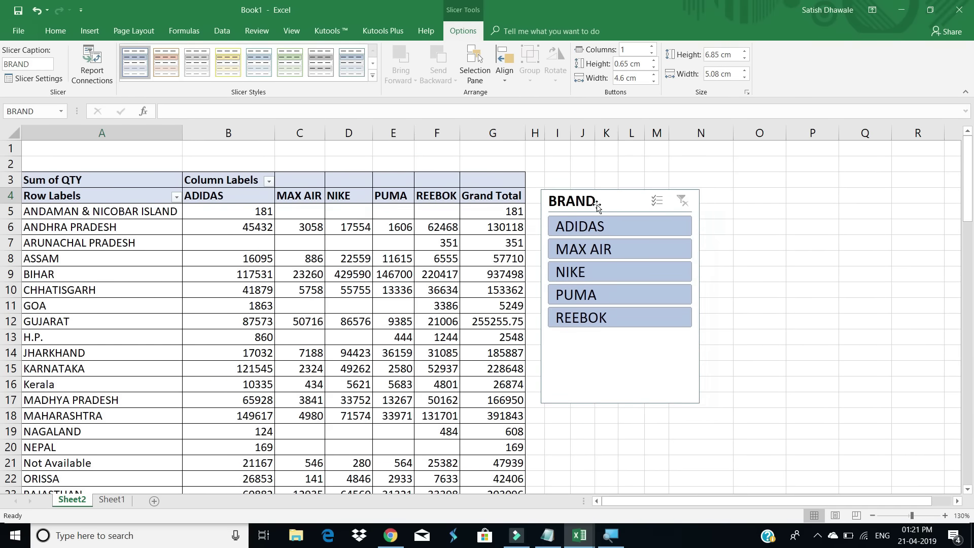
Filter the PivotTable with the BRAND slicer, first to ADIDAS and finally to MAX AIR.
left_click(605, 230)
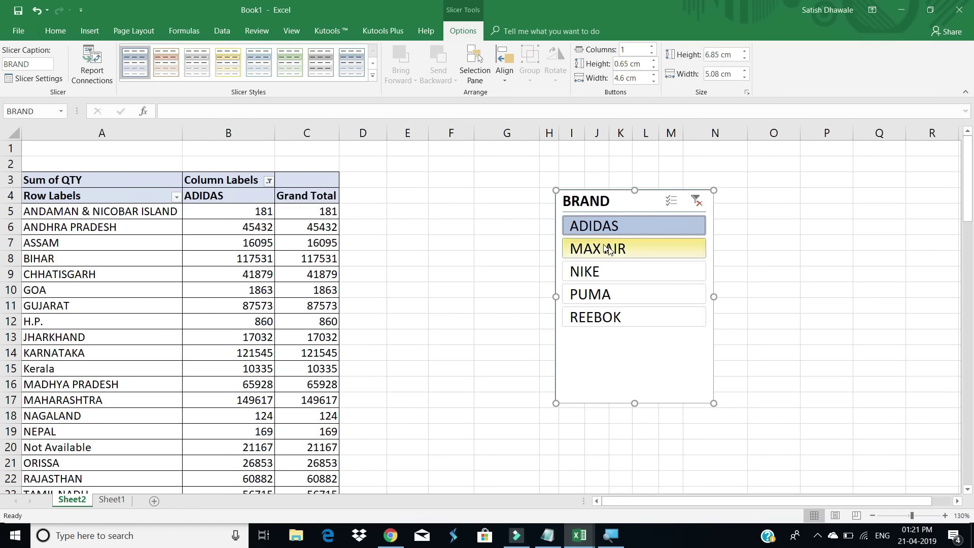
left_click(618, 253)
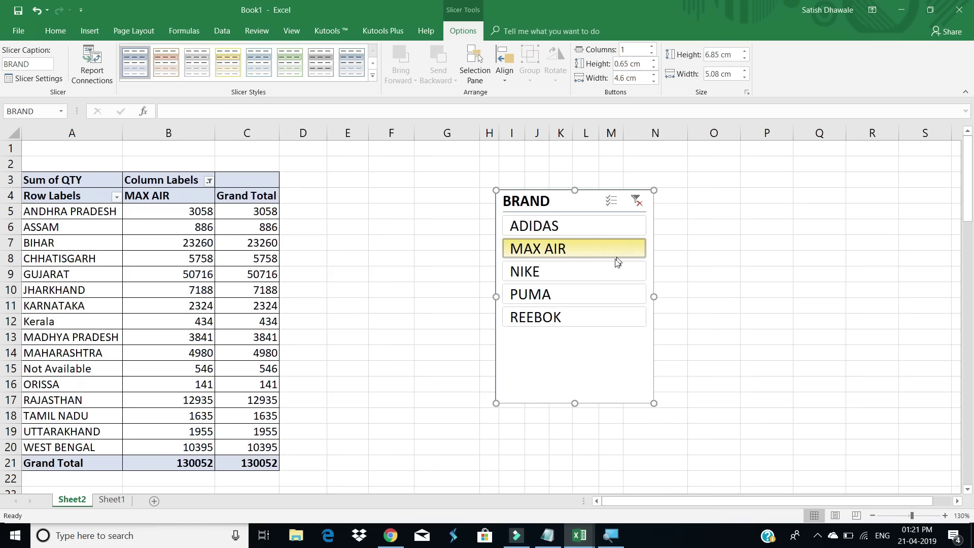
Filter the PivotTable with the BRAND slicer to NIKE, PUMA, REEBOK and ADIDAS in turn, and clear the filter.
left_click(595, 272)
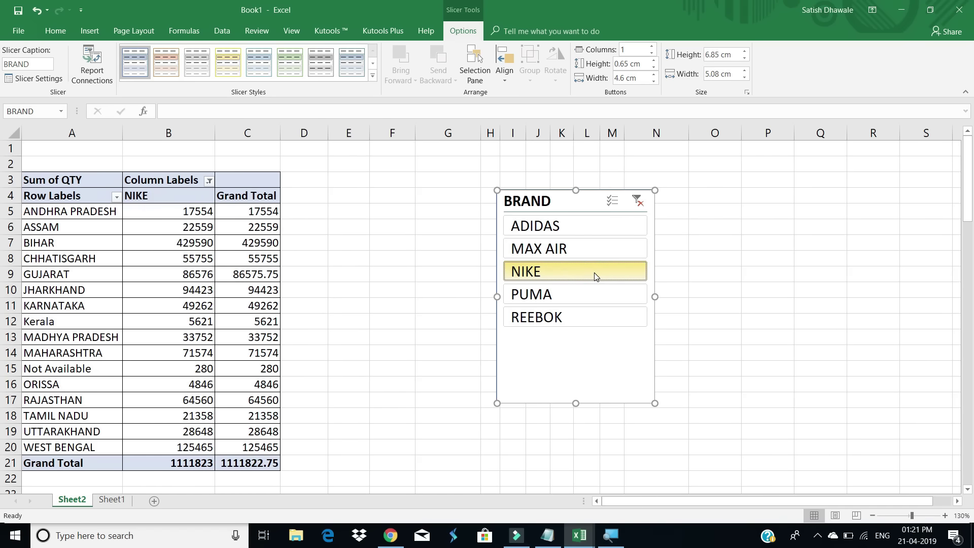
left_click(584, 296)
left_click(577, 322)
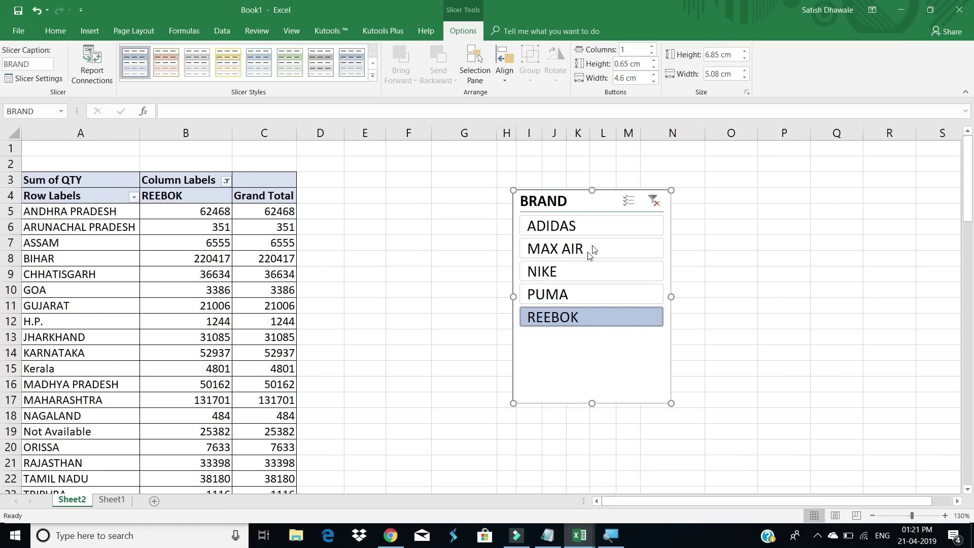
left_click(590, 227)
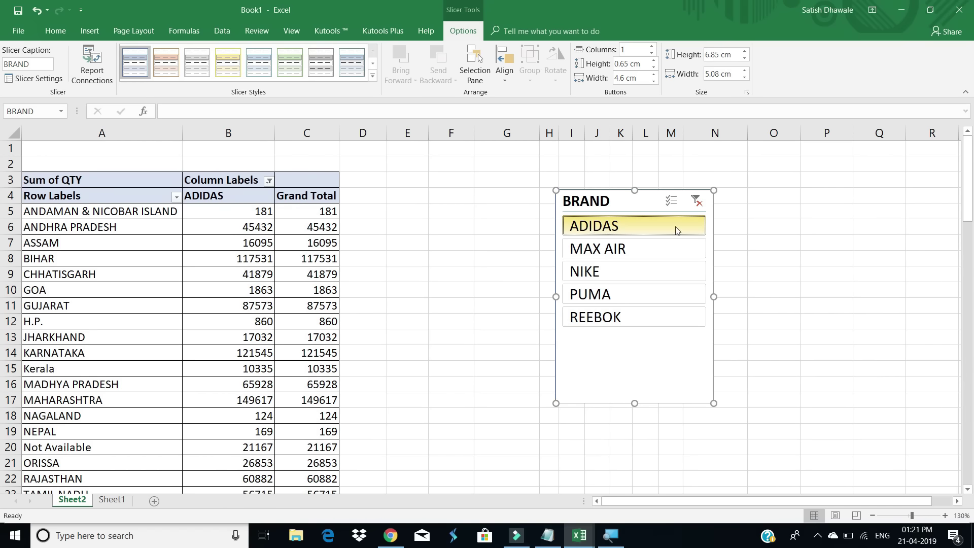
left_click(696, 202)
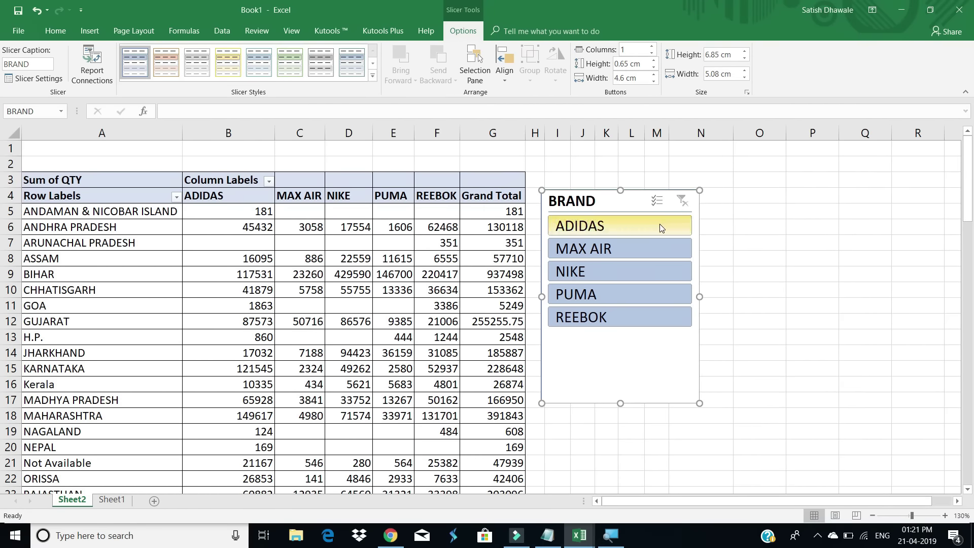
Filter the PivotTable to ADIDAS, PUMA and MAX AIR together with the BRAND slicer, and clear the filter.
left_click(660, 226)
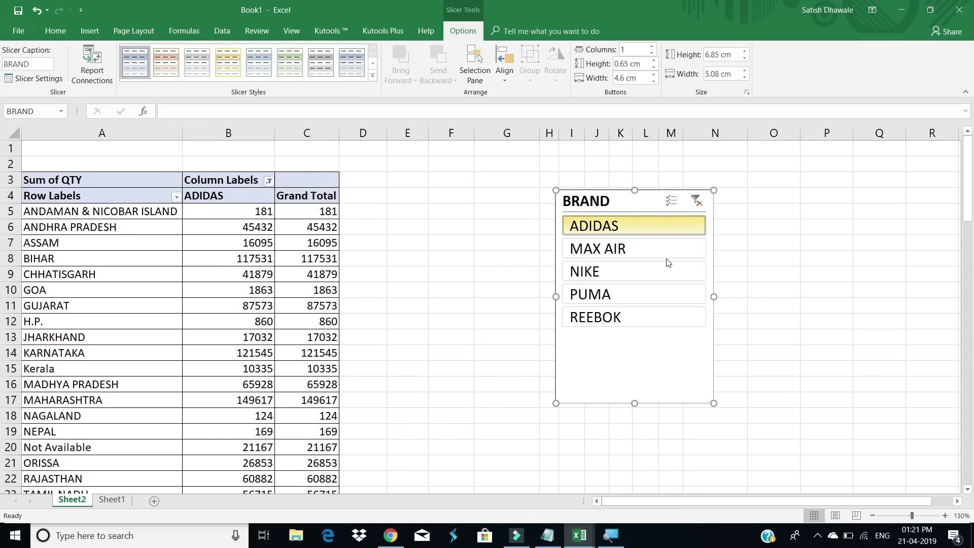
left_click(653, 301, "ctrl")
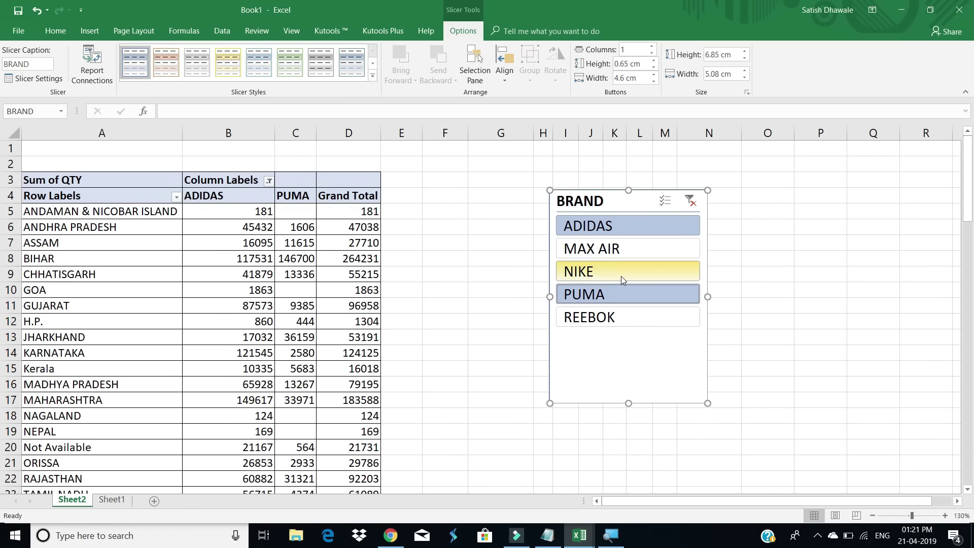
left_click(632, 250, "ctrl")
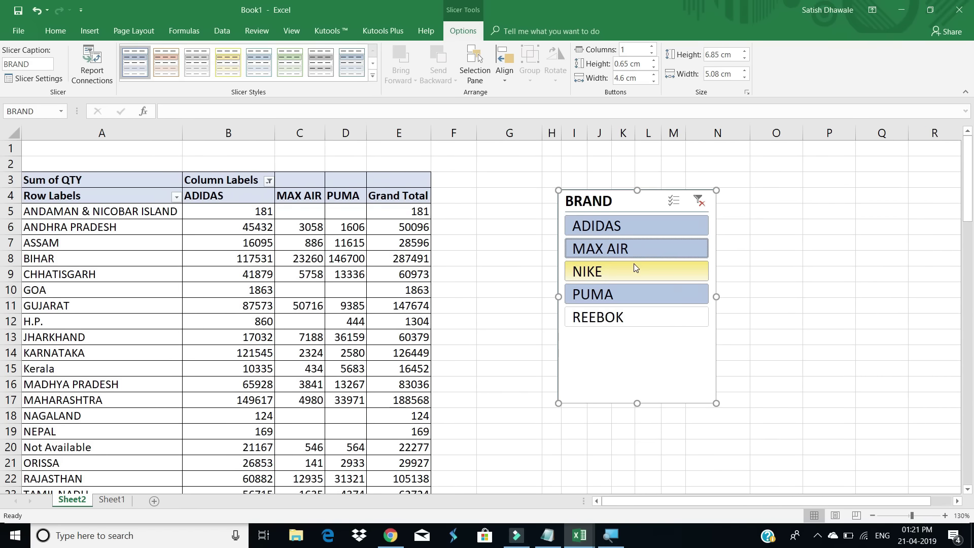
left_click(700, 203)
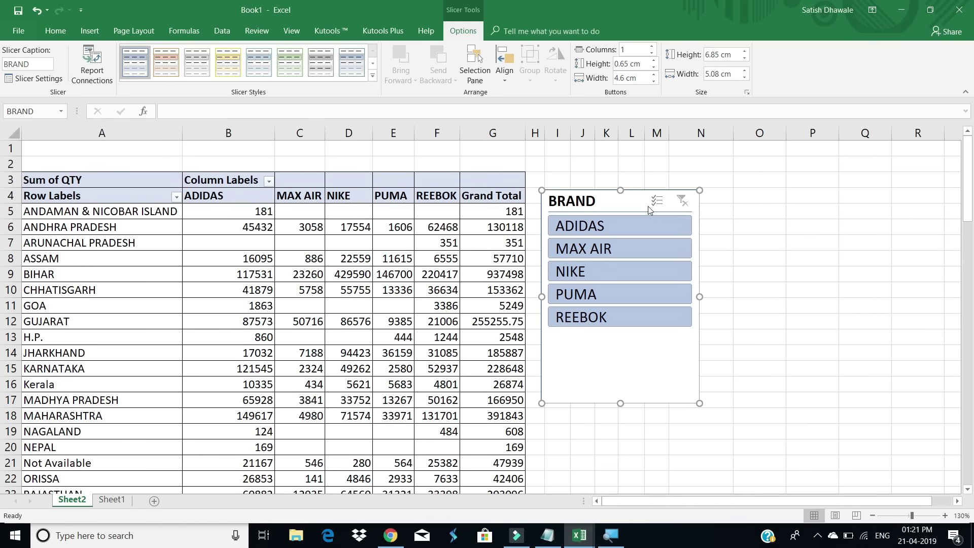
Move the BRAND slicer right beside the Grand Total column and insert a STATE slicer for the PivotTable.
left_click_drag(607, 203, 593, 185)
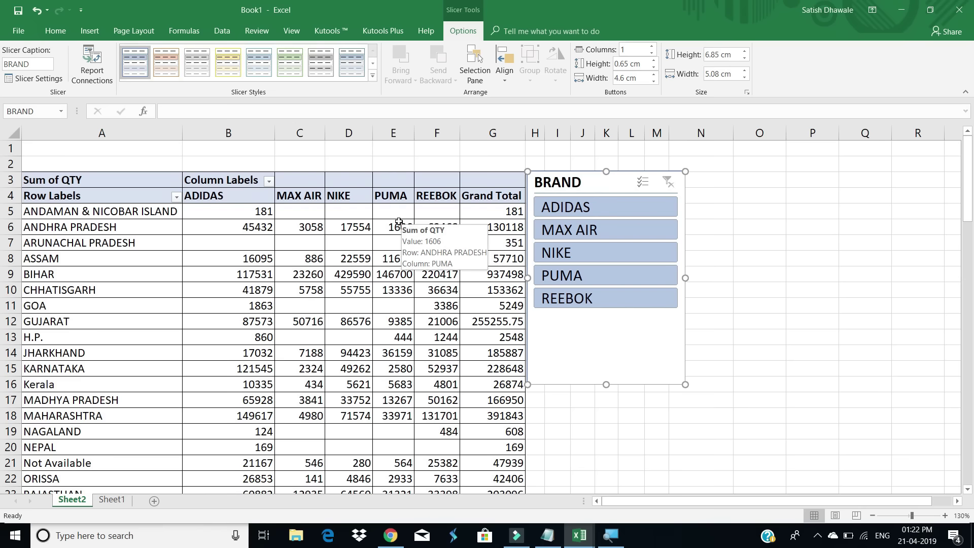
left_click(328, 218)
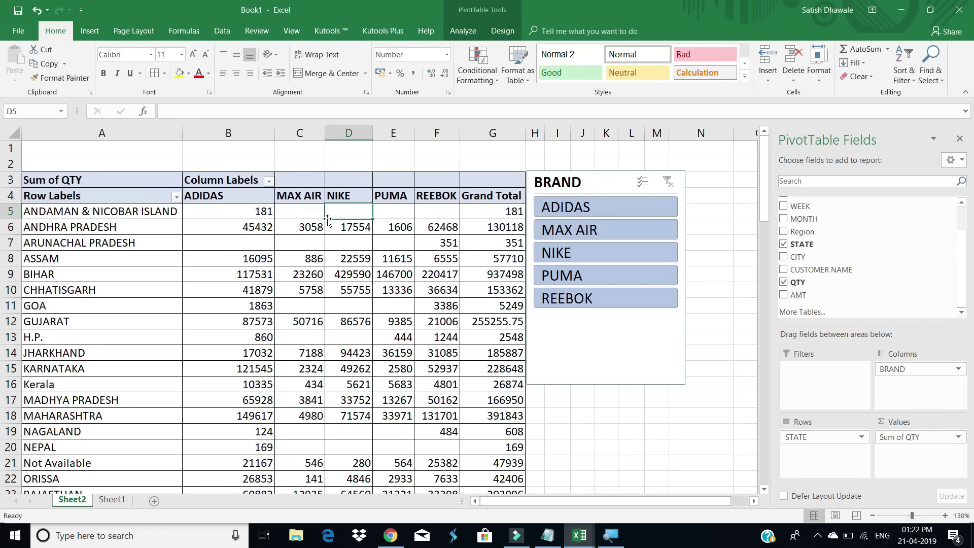
left_click(470, 33)
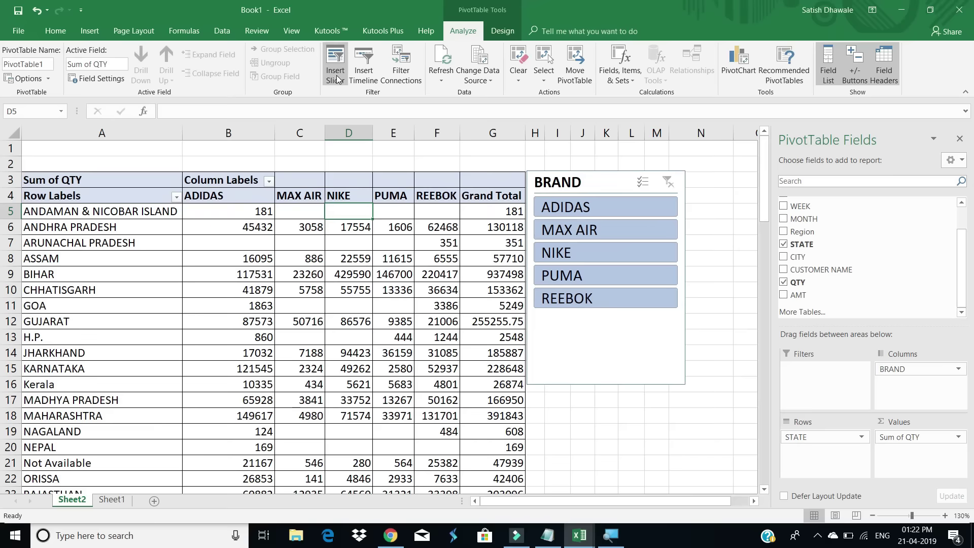
left_click(335, 75)
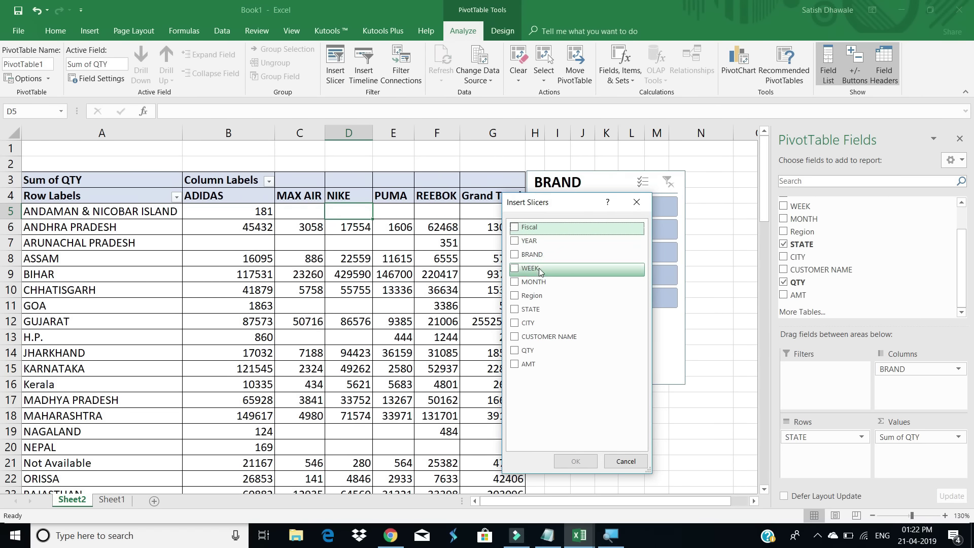
left_click(517, 282)
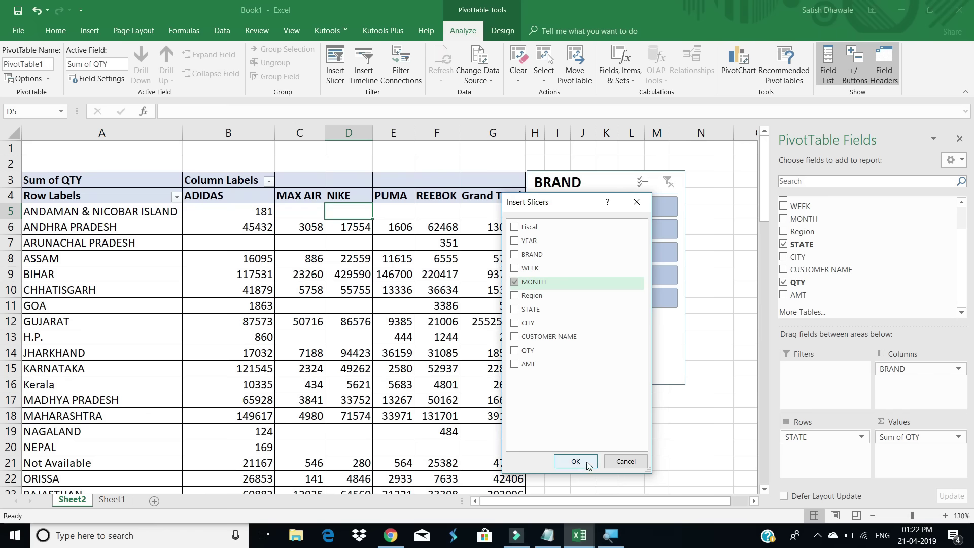
left_click(515, 282)
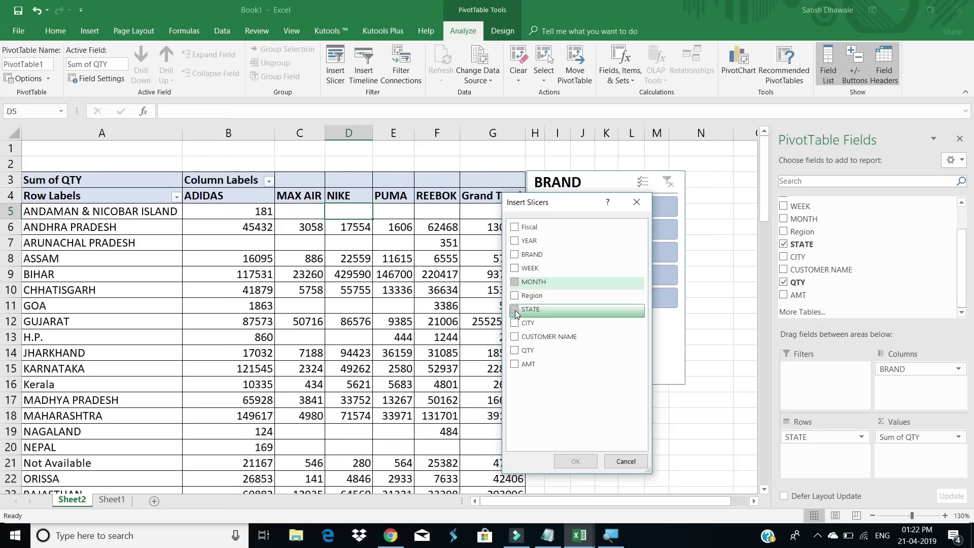
left_click(516, 309)
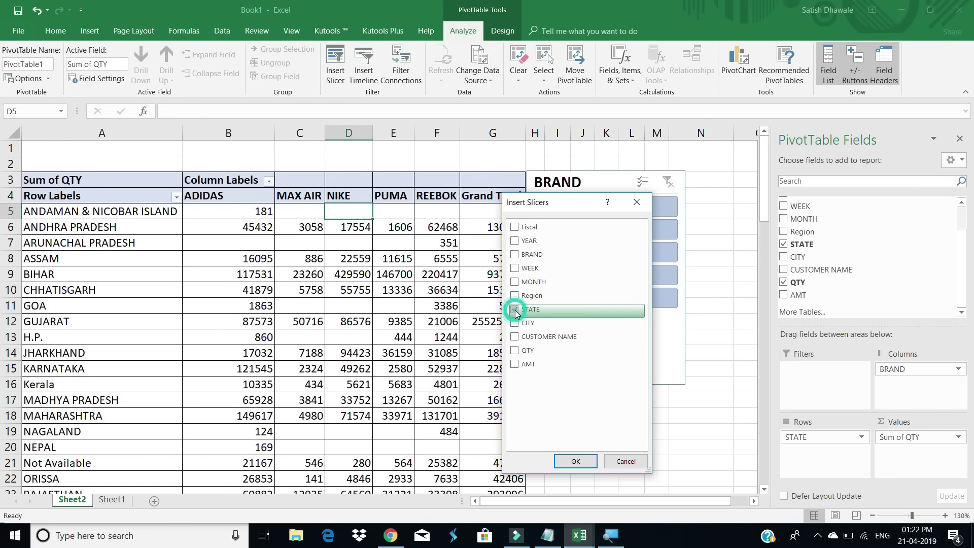
left_click(580, 459)
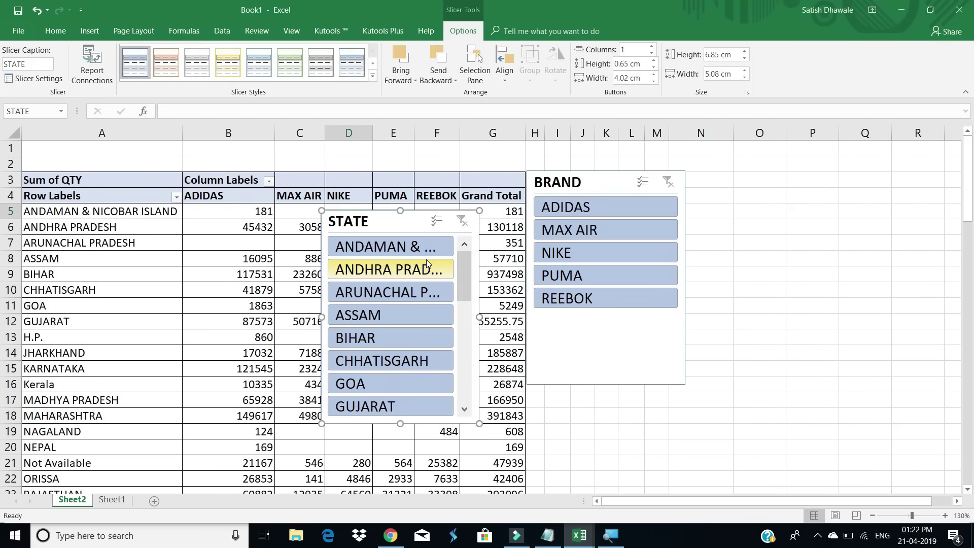
Place the STATE slicer over the lower part of the BRAND slicer and widen it to about 12.71 cm.
left_click_drag(376, 224, 786, 186)
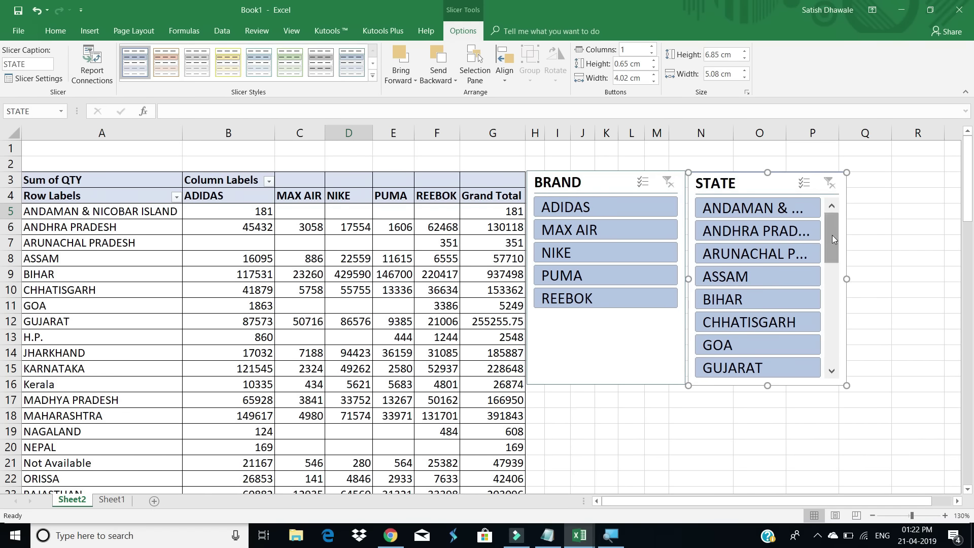
left_click_drag(832, 236, 830, 347)
left_click_drag(830, 302, 830, 233)
left_click_drag(764, 184, 609, 292)
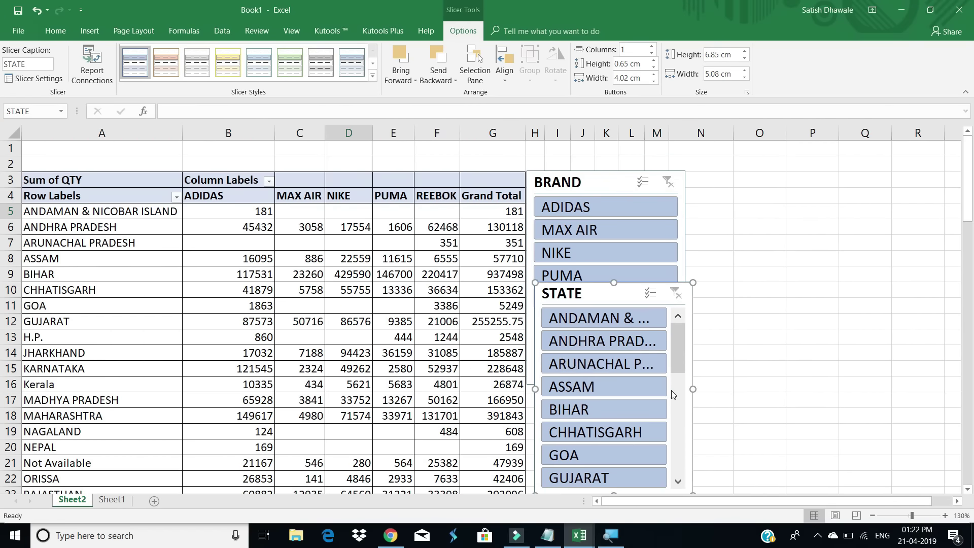
left_click_drag(693, 389, 930, 388)
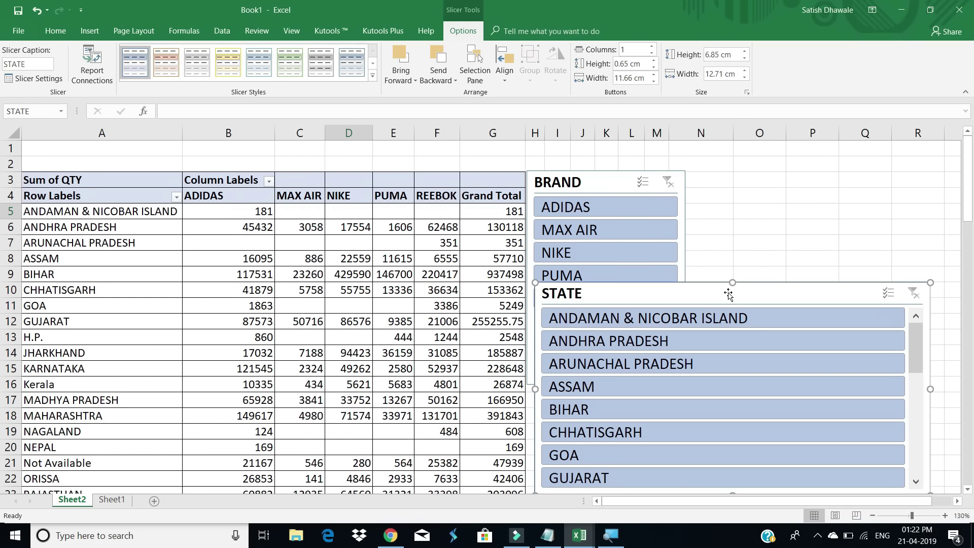
mouse_move(681, 290)
left_mouse_down()
mouse_move(677, 264)
mouse_move(679, 277)
left_mouse_up()
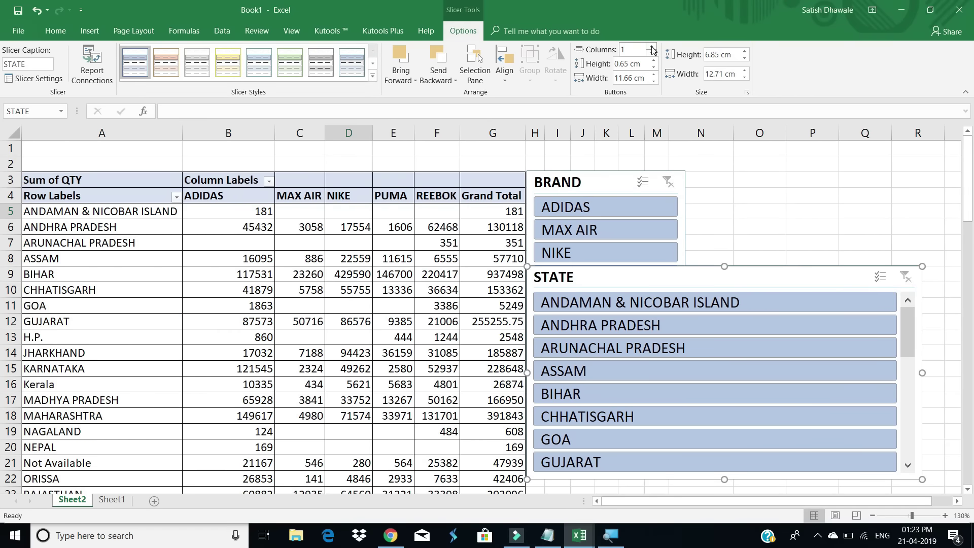
Arrange the STATE slicer's buttons in 4 columns and shorten the slicer to about 5.91 cm high.
left_click(652, 46)
left_click(653, 46)
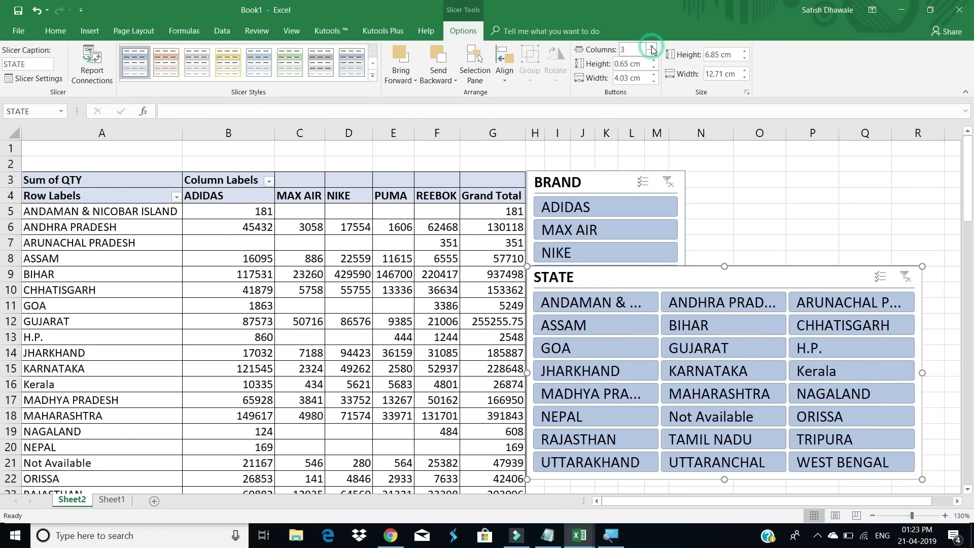
left_click(653, 46)
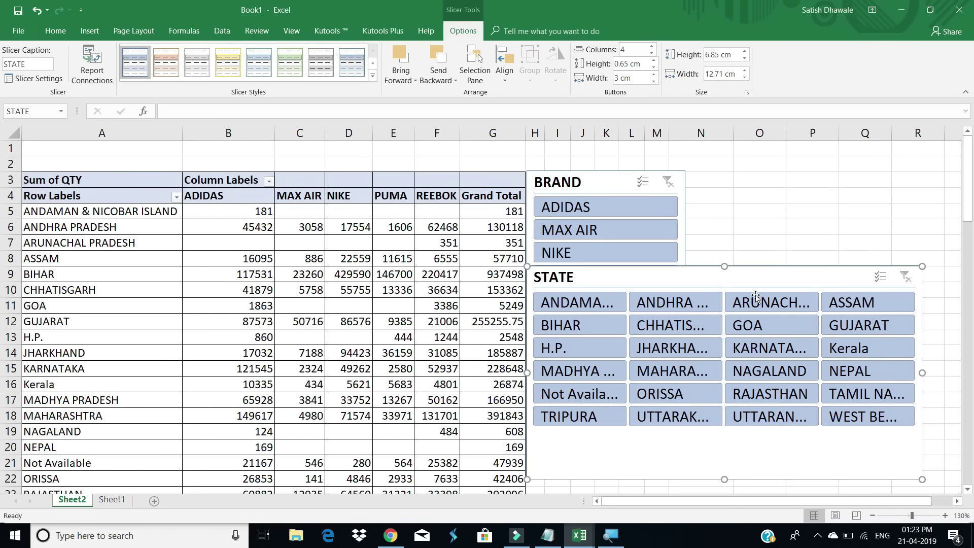
left_click_drag(724, 479, 723, 450)
Rearrange the slicers so STATE sits beside the PivotTable's header rows and BRAND sits directly below it.
left_click(670, 274)
left_click_drag(670, 274, 676, 296)
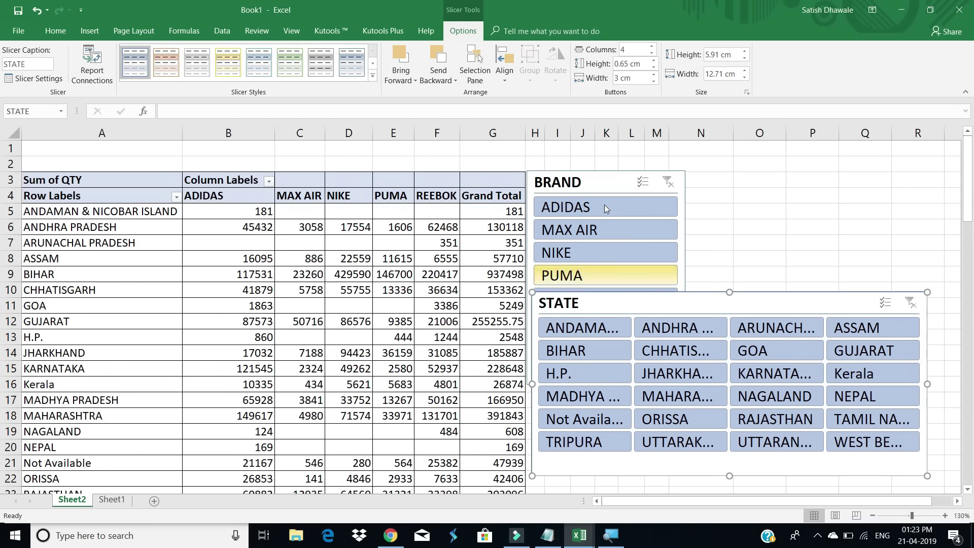
left_click_drag(597, 188, 733, 164)
left_click_drag(615, 300, 609, 193)
left_click_drag(683, 159, 551, 387)
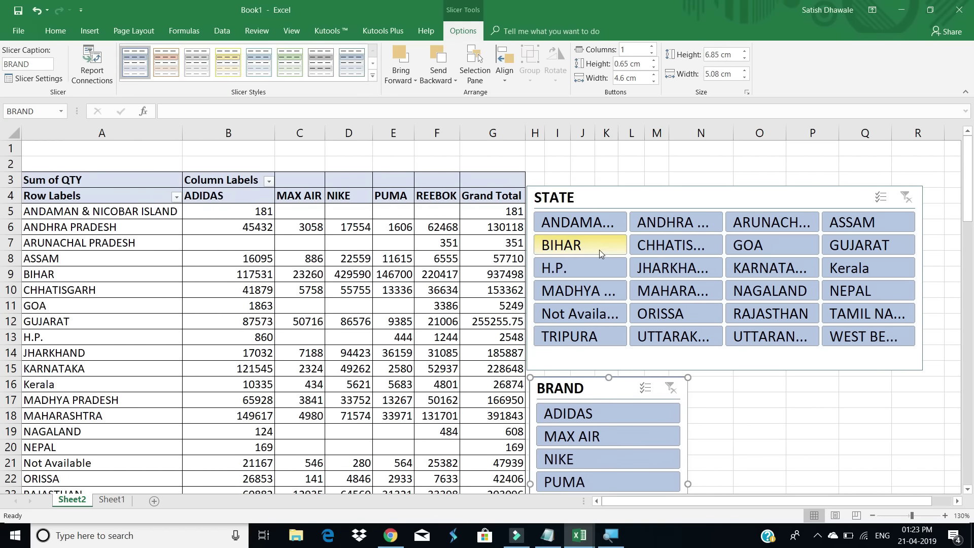
left_click_drag(619, 195, 619, 186)
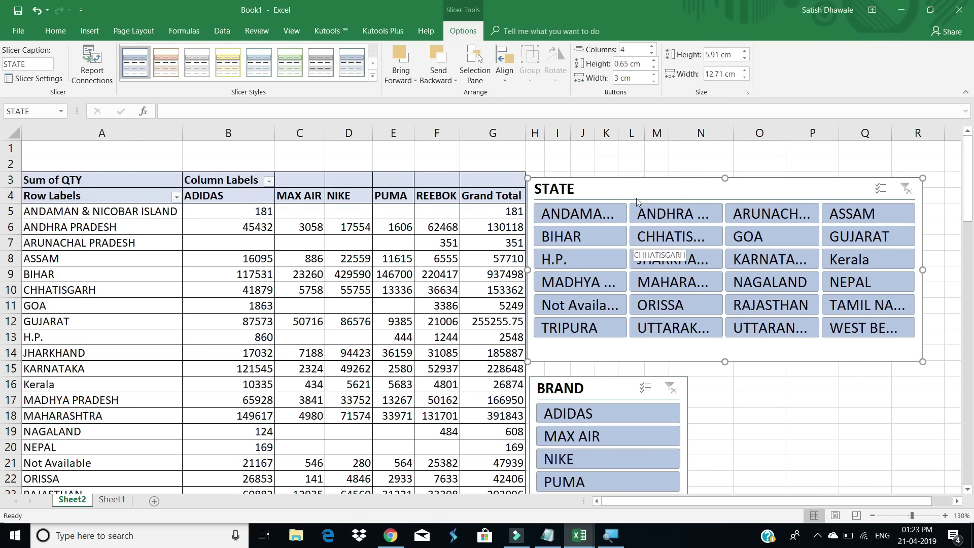
left_click_drag(636, 187, 638, 184)
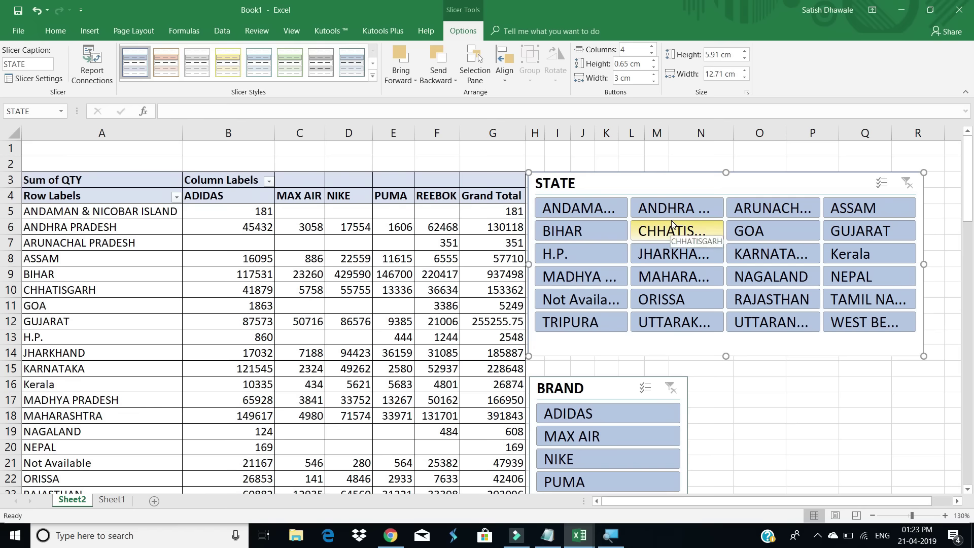
Filter the PivotTable with the STATE slicer to ANDAMAN & NICOBAR ISLAND, switch to ANDHRA PRADESH, and clear the filter.
left_click(595, 213)
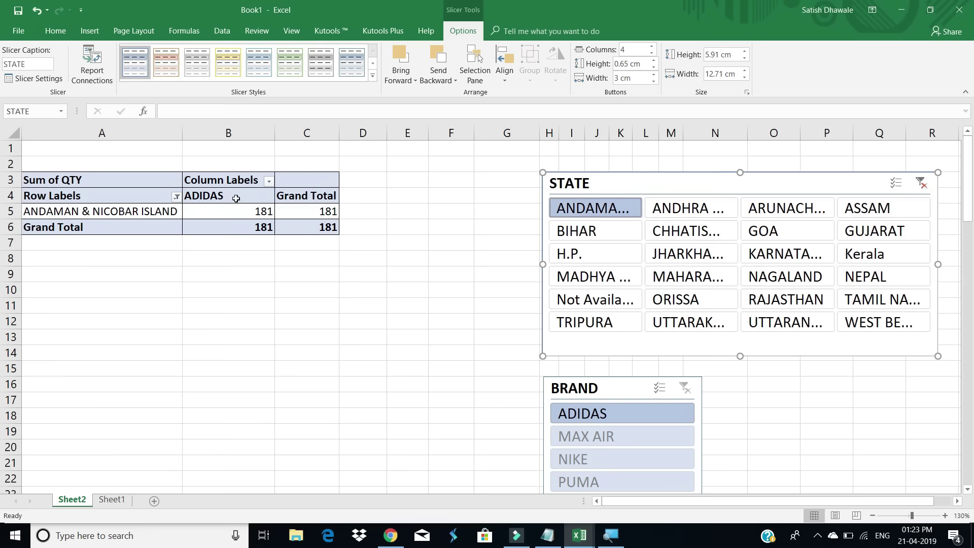
left_click(696, 216)
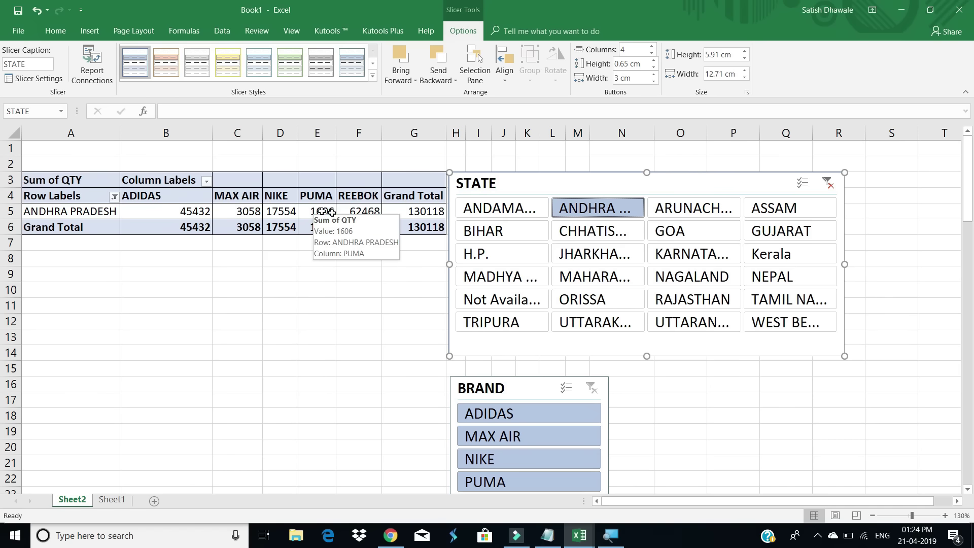
left_click(828, 184)
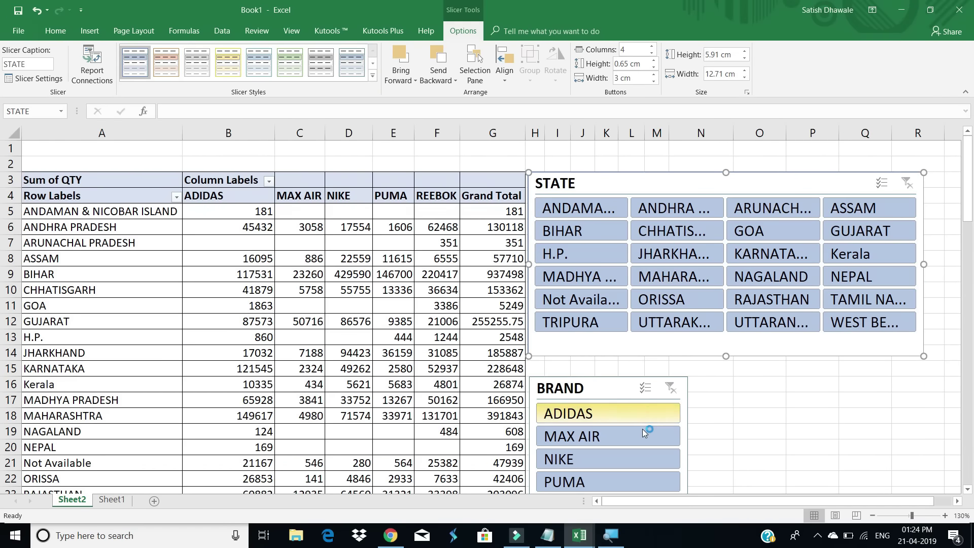
Move the BRAND slicer closer to the STATE slicer and set its button height to 0.7 cm and width to 4.8 cm.
left_click_drag(601, 385, 599, 354)
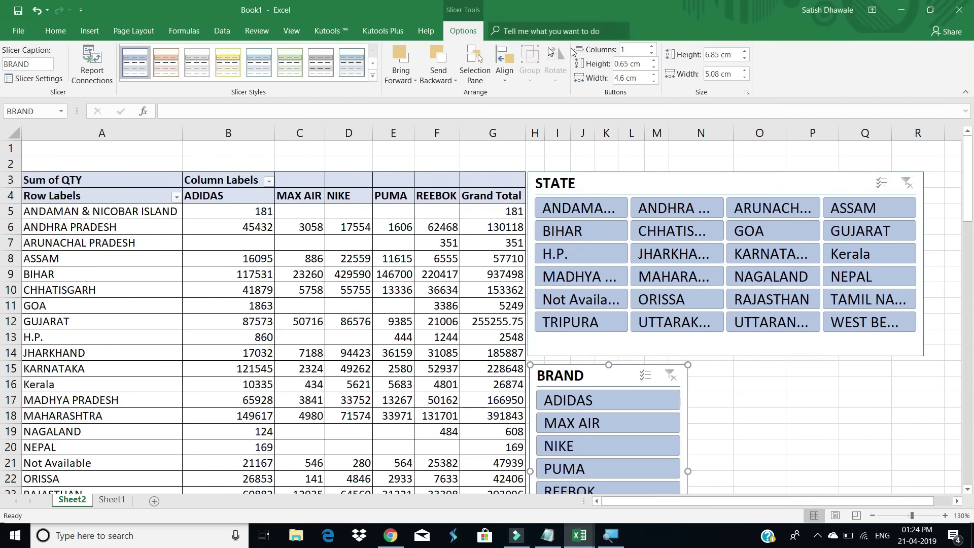
left_click(653, 61)
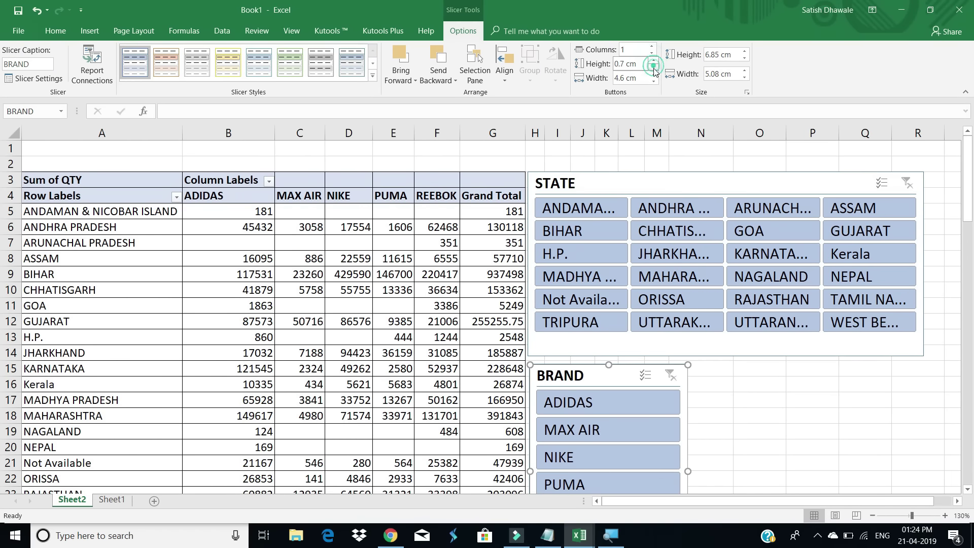
left_click(654, 75)
left_click(654, 75)
left_click(654, 80)
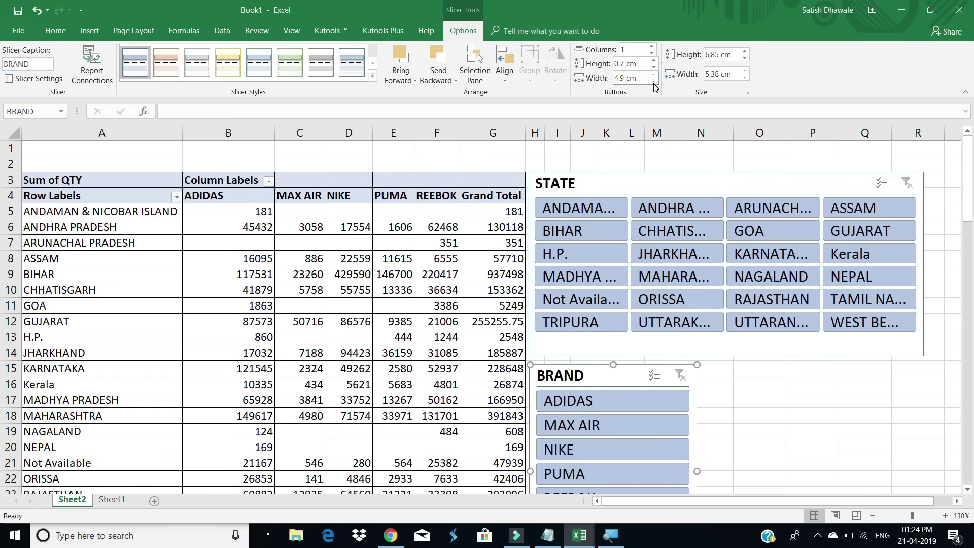
left_click(654, 80)
left_click(654, 75)
left_click(653, 75)
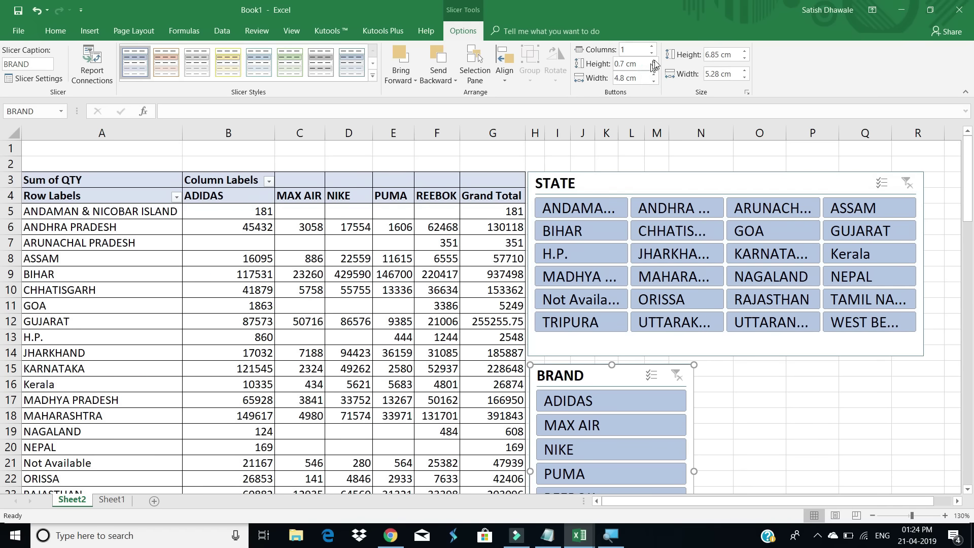
Move the BRAND slicer up against the STATE slicer's lower edge and apply the dark green slicer style to it.
left_click_drag(591, 375, 592, 335)
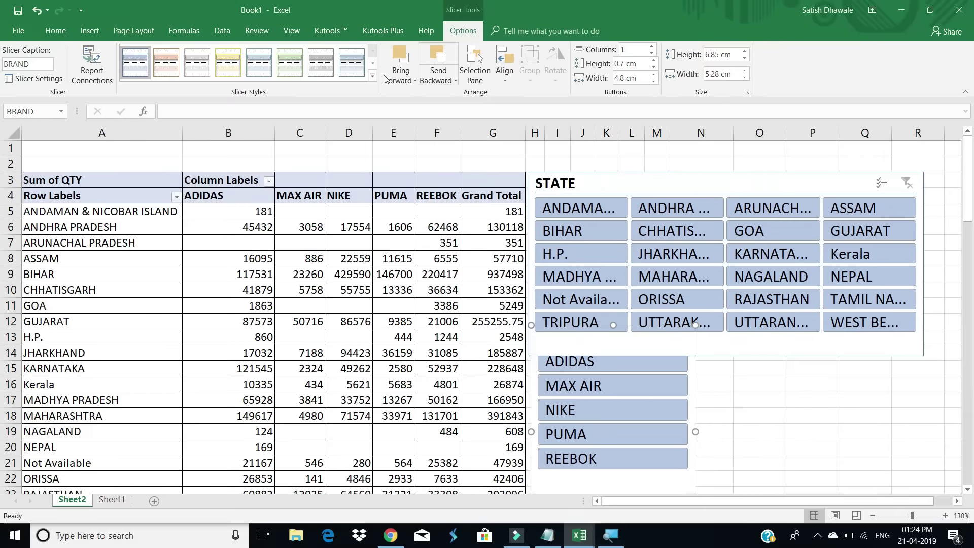
left_click(327, 82)
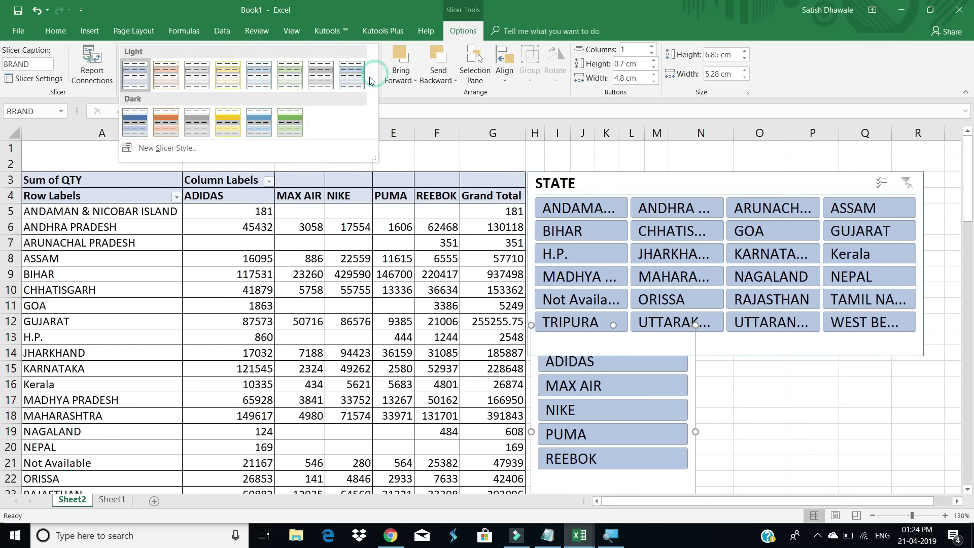
left_click(293, 116)
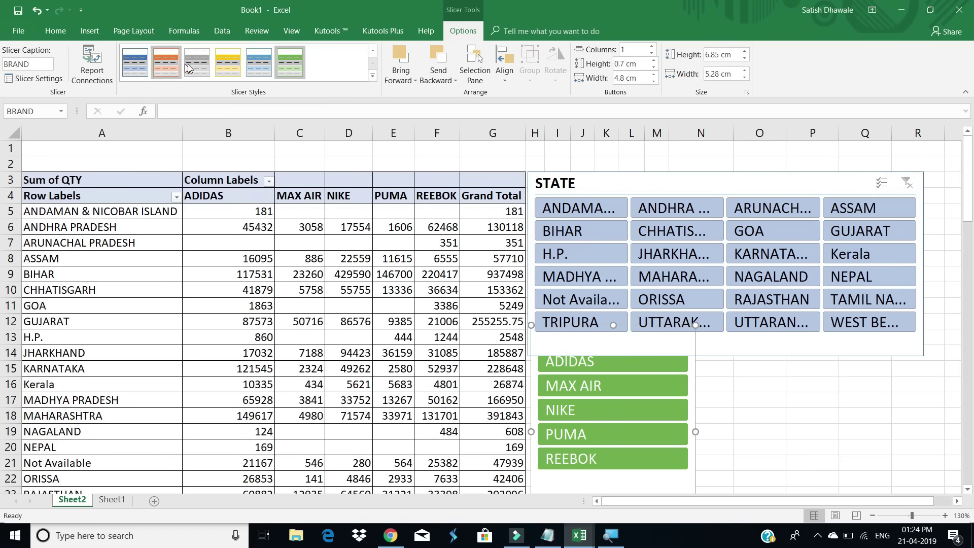
Start a new slicer style and look through its slicer elements, ending with Whole Slicer selected.
left_click(372, 77)
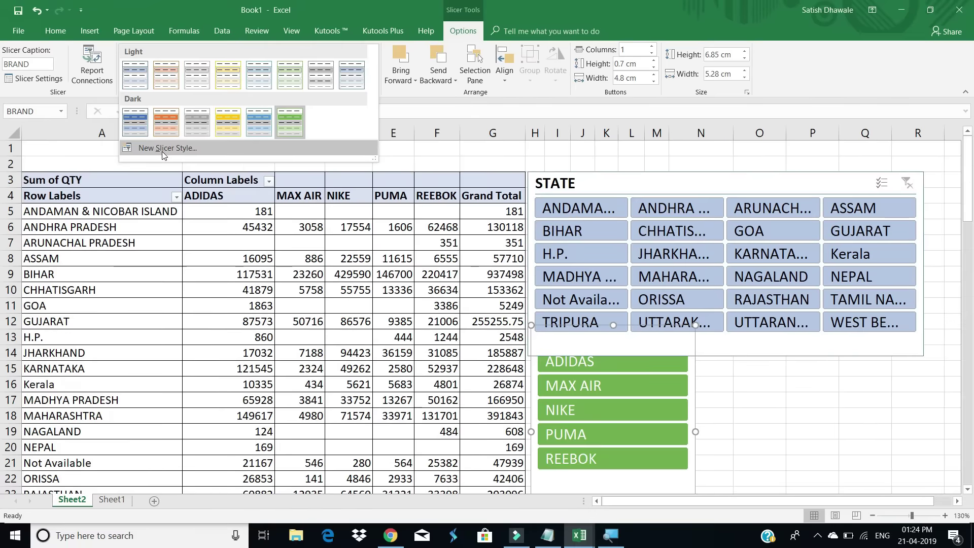
left_click(163, 147)
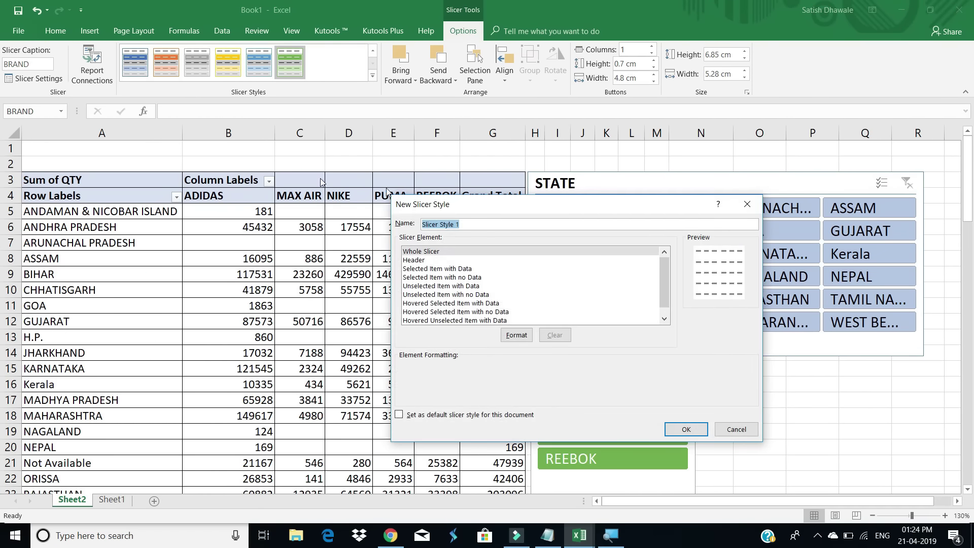
left_click_drag(466, 209, 286, 158)
left_click(249, 218)
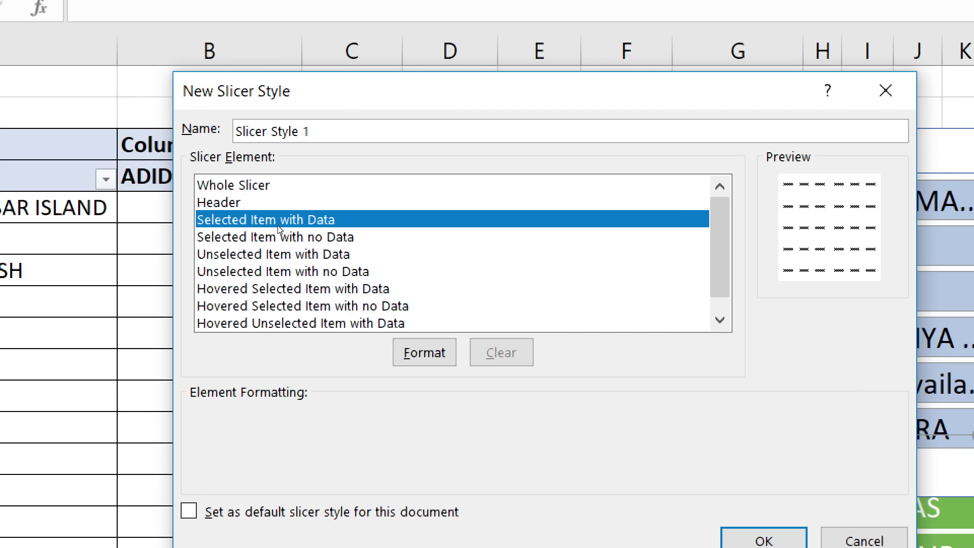
left_click(278, 230)
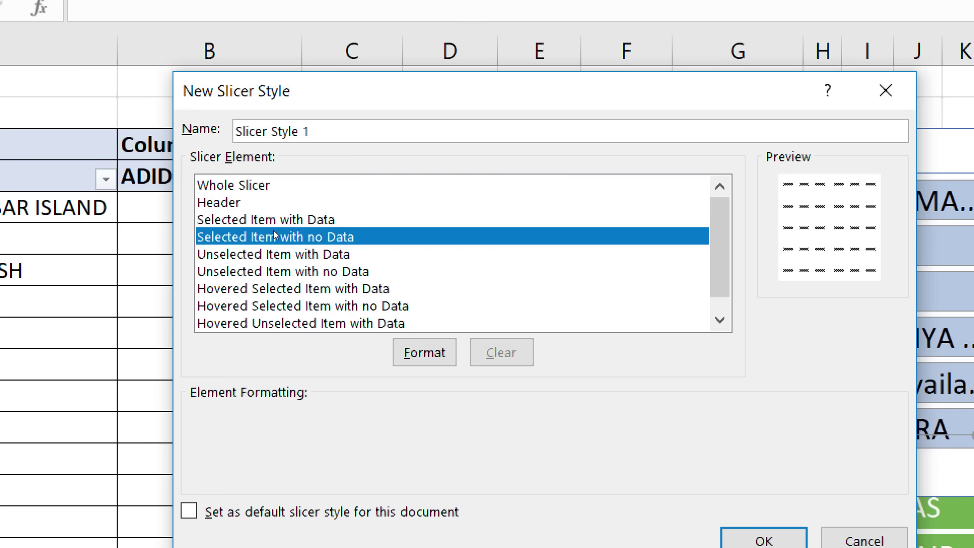
key("Down")
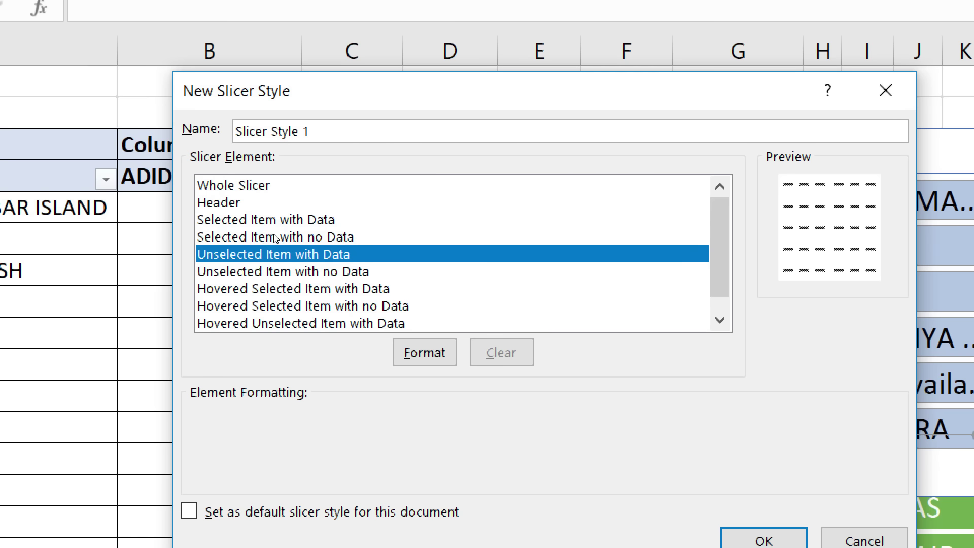
key("Down")
left_click(262, 203)
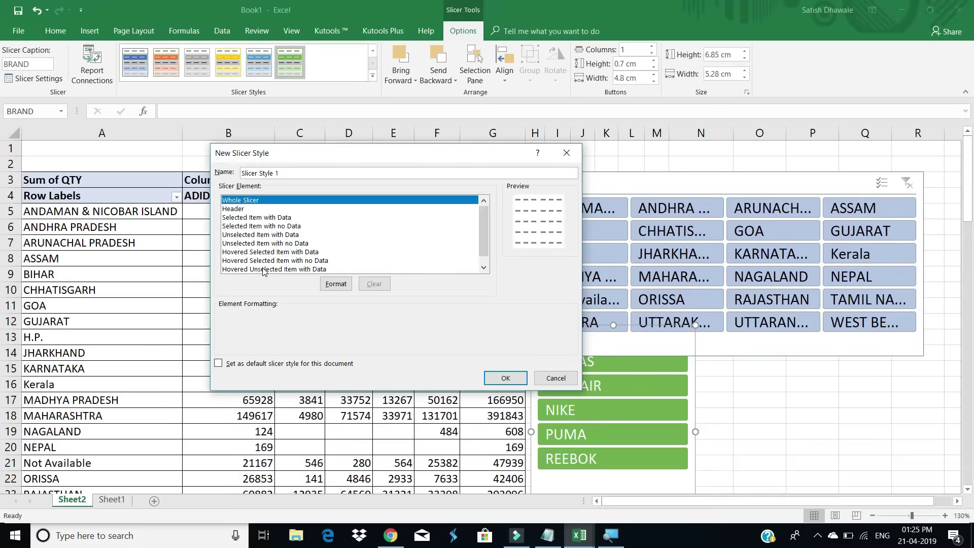
left_click(262, 174)
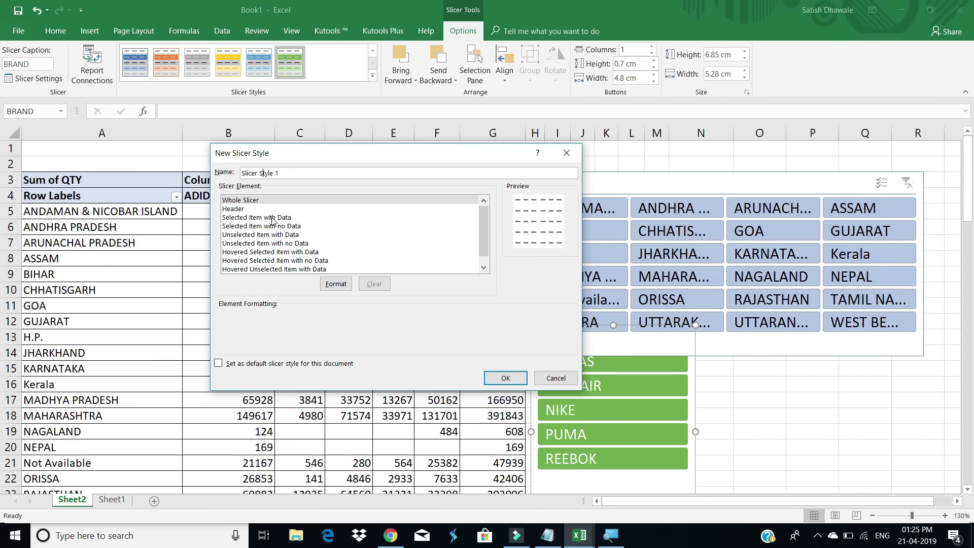
left_click(272, 218)
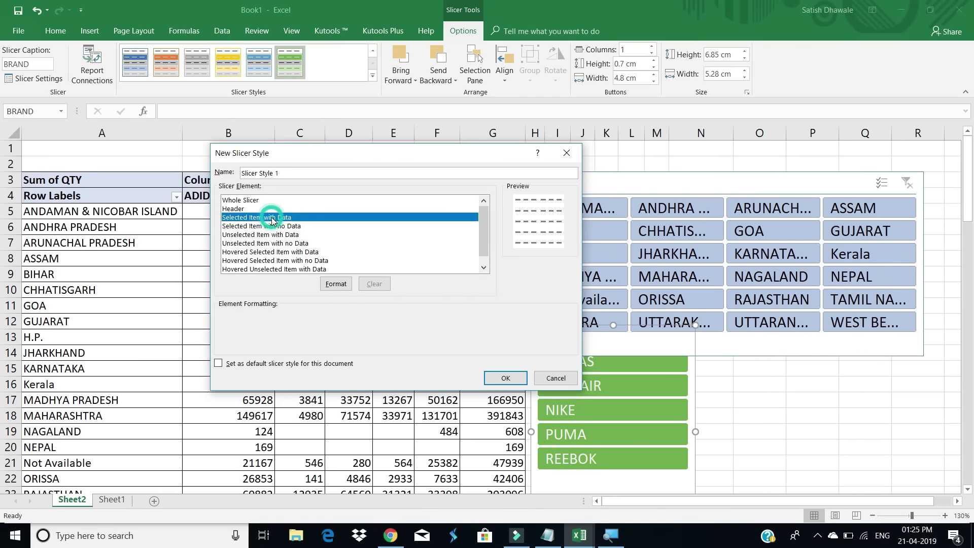
left_click(260, 201)
Name the new slicer style "my slicer".
left_click(293, 174)
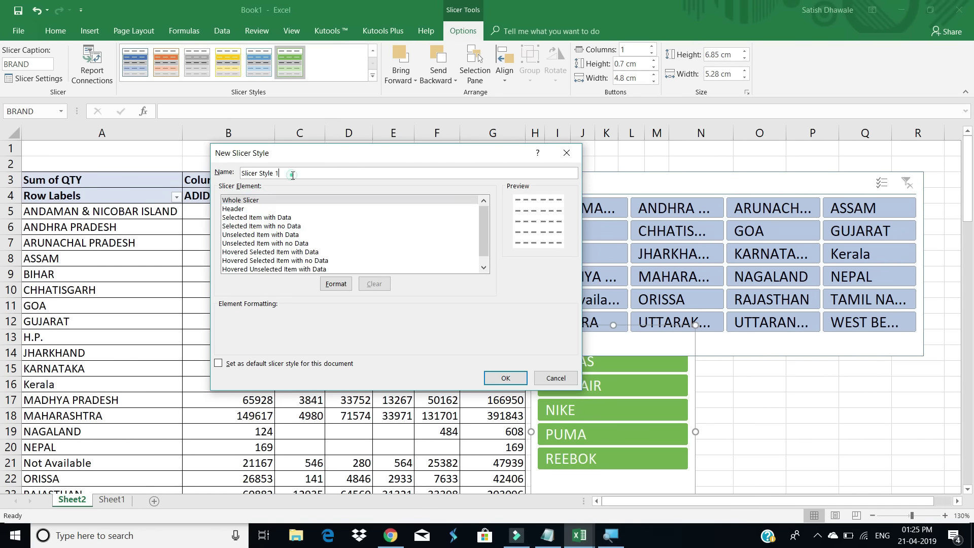
key("BackSpace")
key("BackSpace")
key("BackSpace")
key("BackSpace")
key("BackSpace")
key("BackSpace")
key("BackSpace")
key("BackSpace")
key("BackSpace")
key("BackSpace")
key("BackSpace")
key("BackSpace")
key("BackSpace")
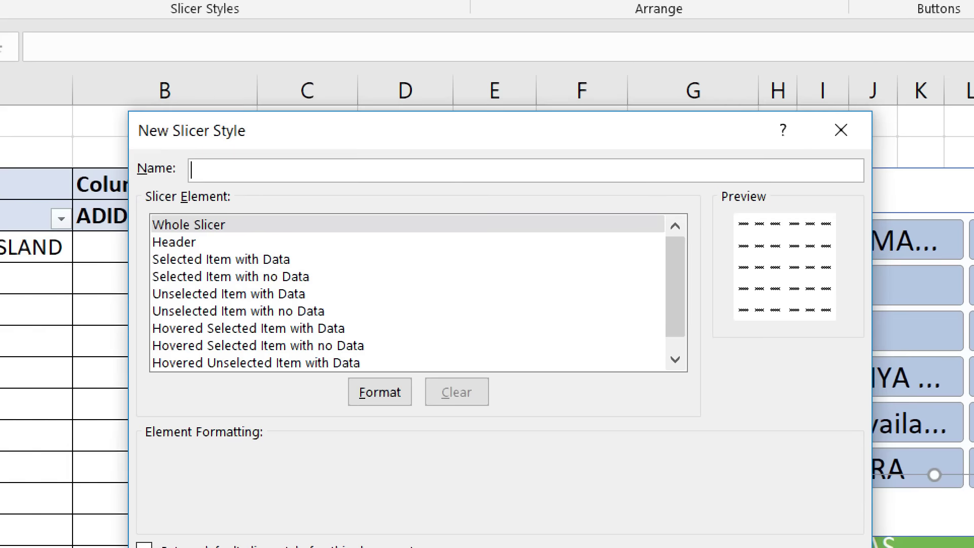
type("my slicer")
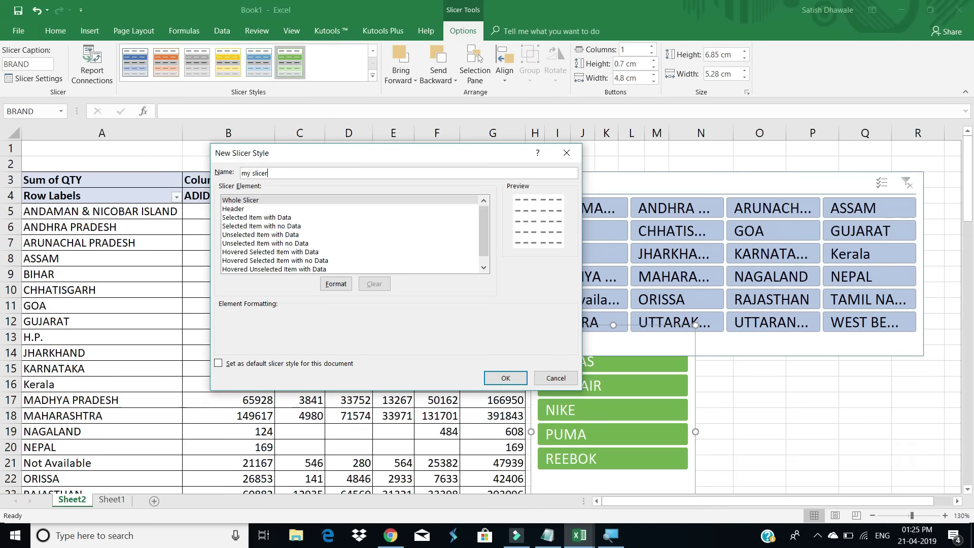
Give the Whole Slicer element of the new style a near-black background fill.
left_click(340, 287)
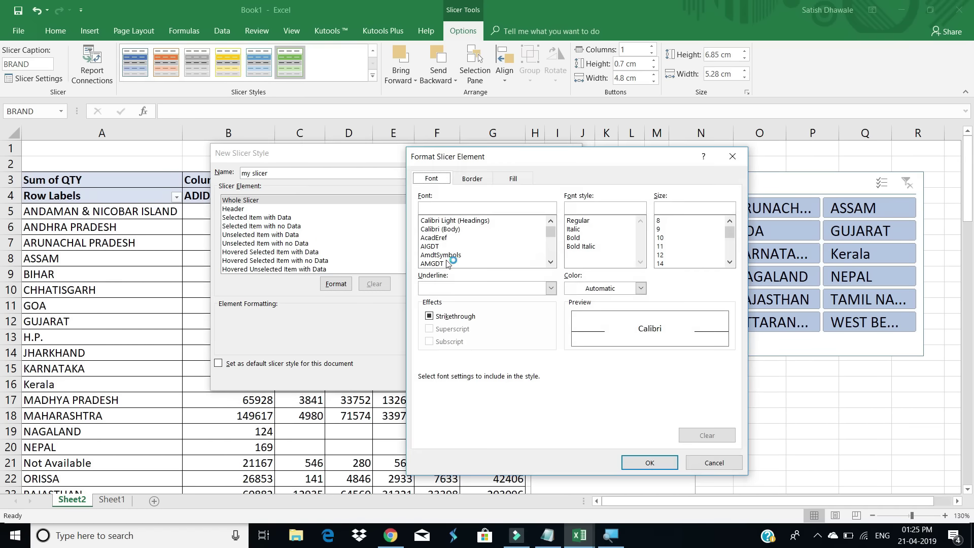
left_click(511, 183)
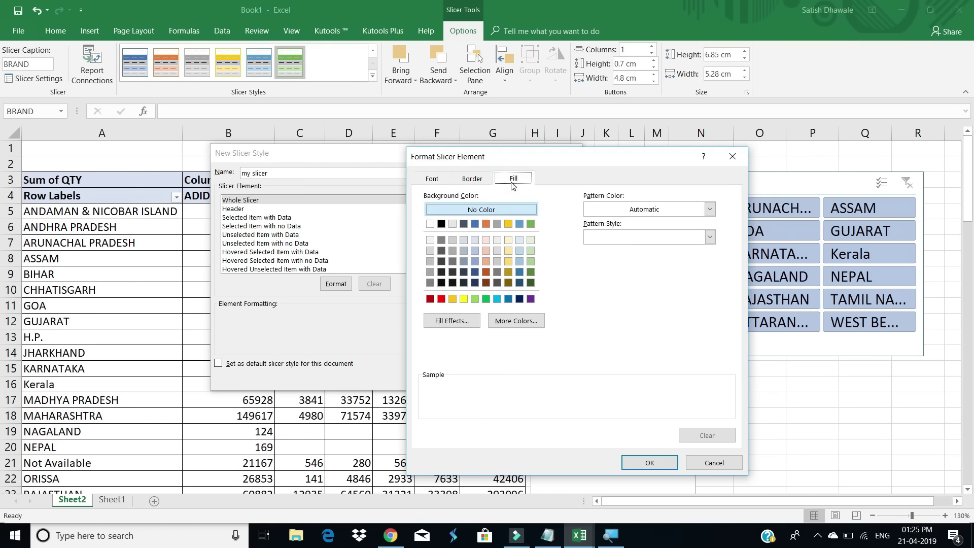
left_click(454, 283)
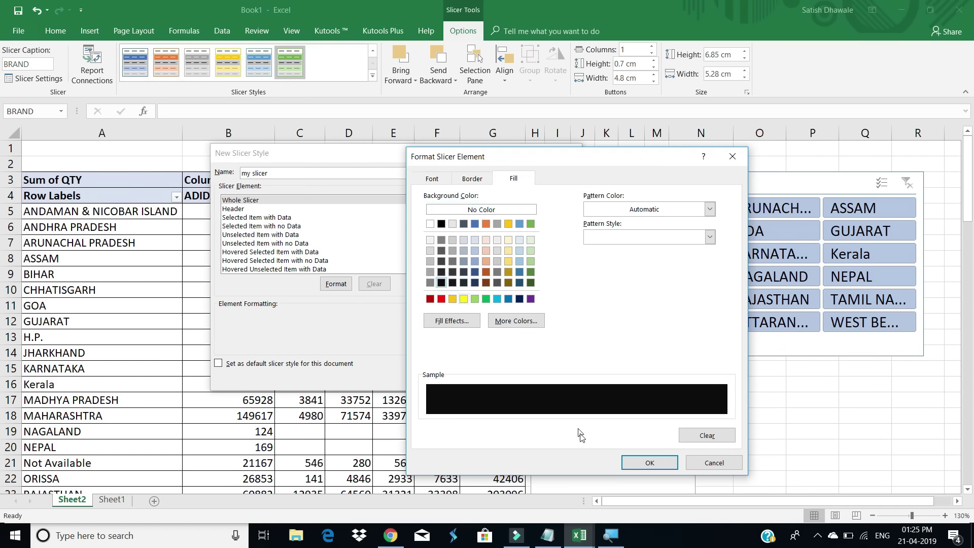
left_click(627, 463)
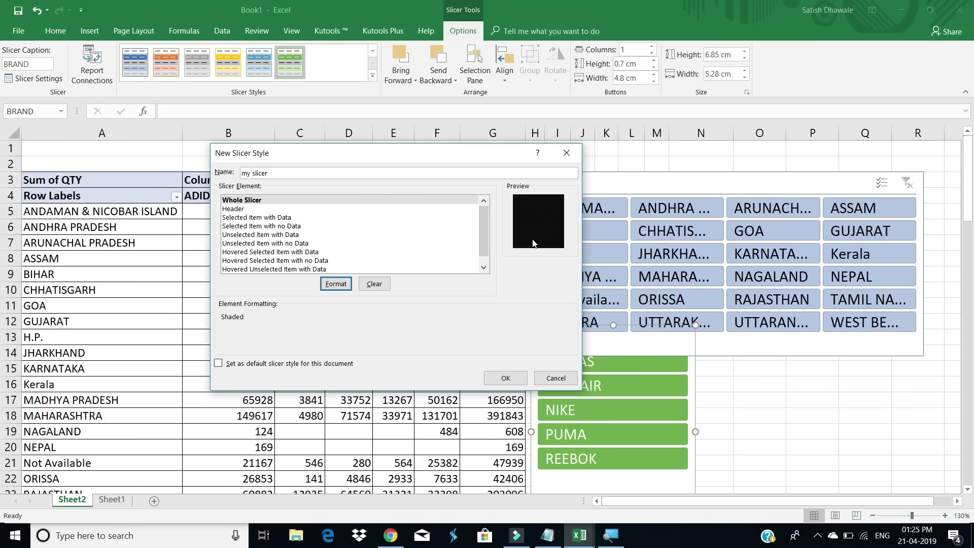
Give the Header element of the new slicer style a white background fill.
left_click(250, 209)
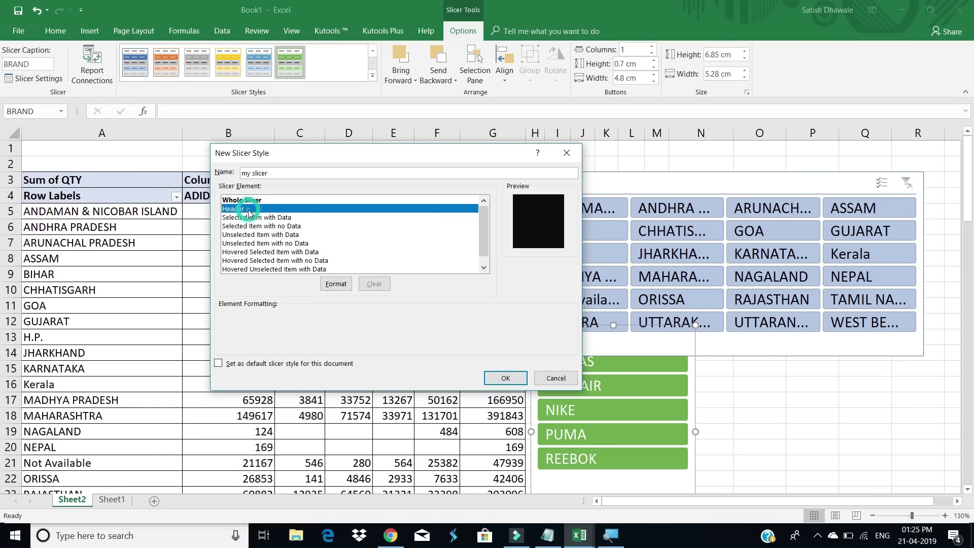
left_click(329, 282)
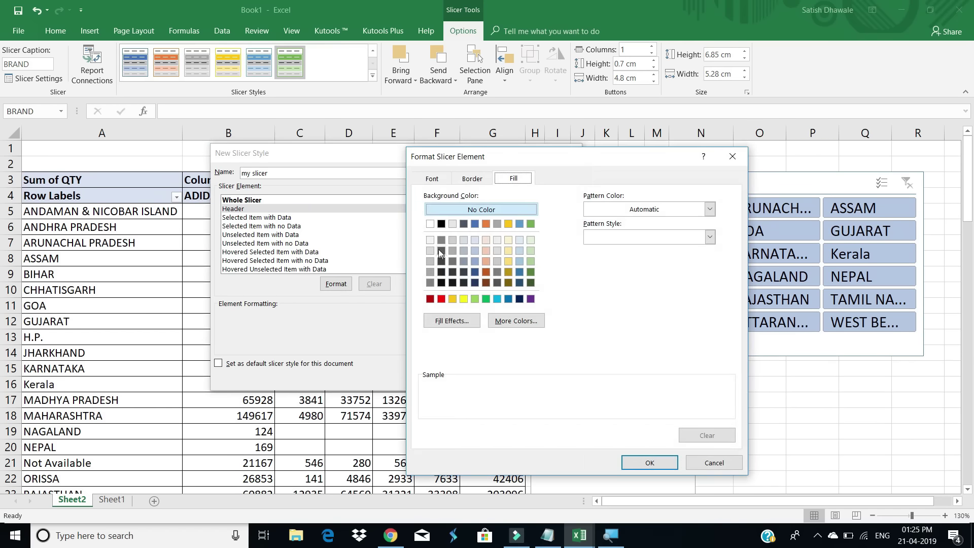
left_click(429, 226)
left_click(648, 463)
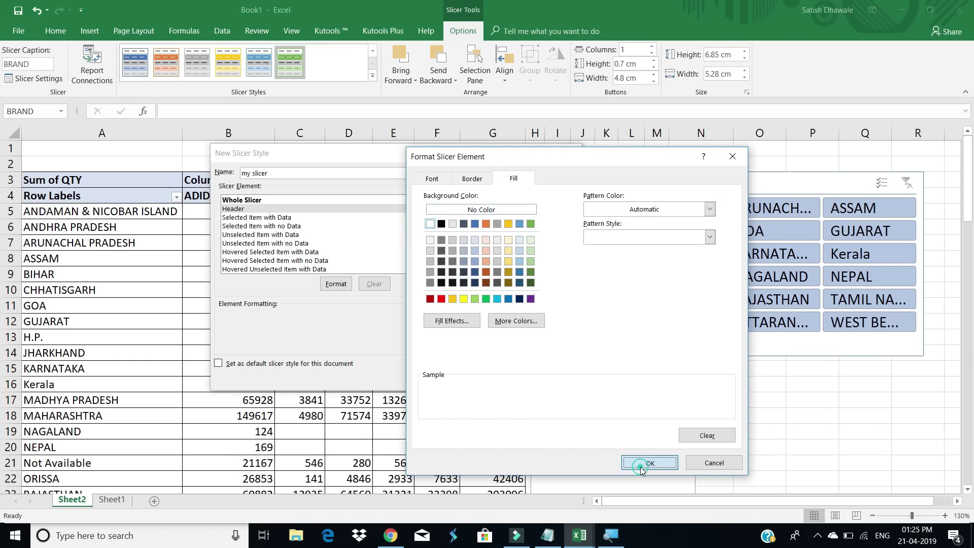
Fill the Selected Item with Data element of the new slicer style with red.
left_click(263, 218)
left_click(336, 284)
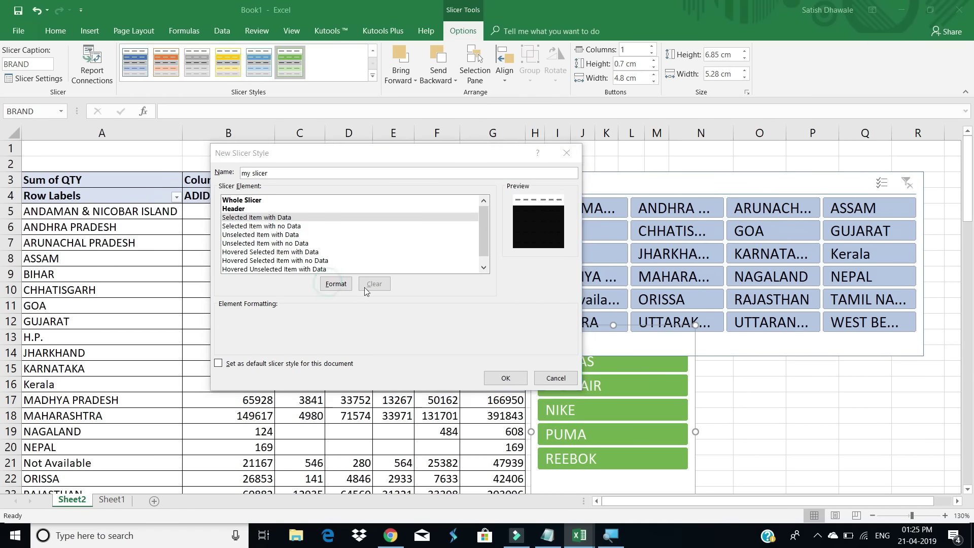
left_click(441, 299)
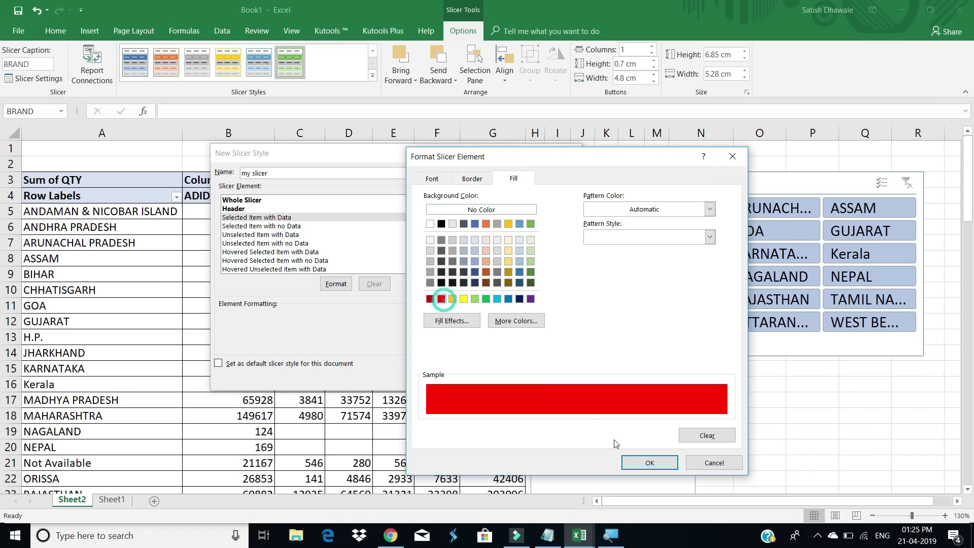
left_click(638, 464)
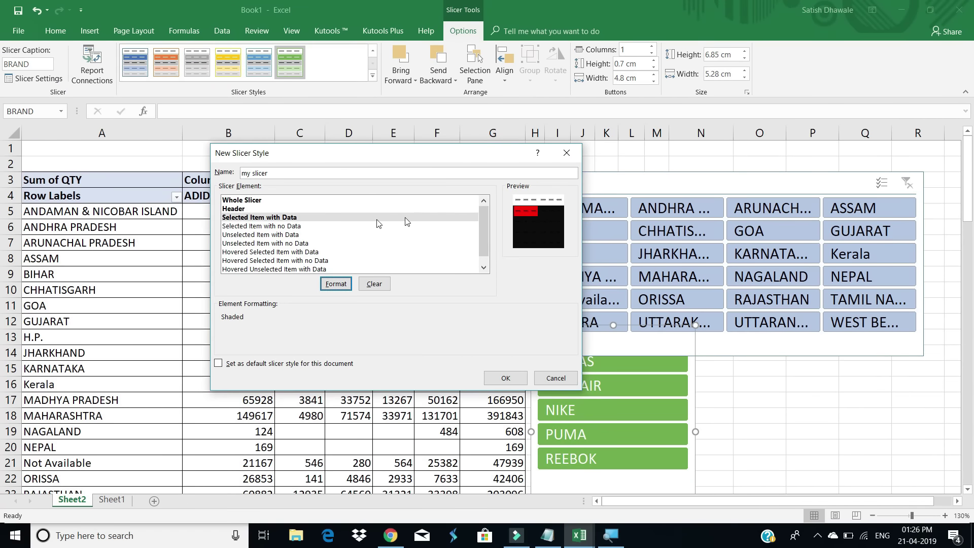
Fill the Unselected Item with Data element with yellow and save the new slicer style.
left_click(277, 234)
left_click(345, 287)
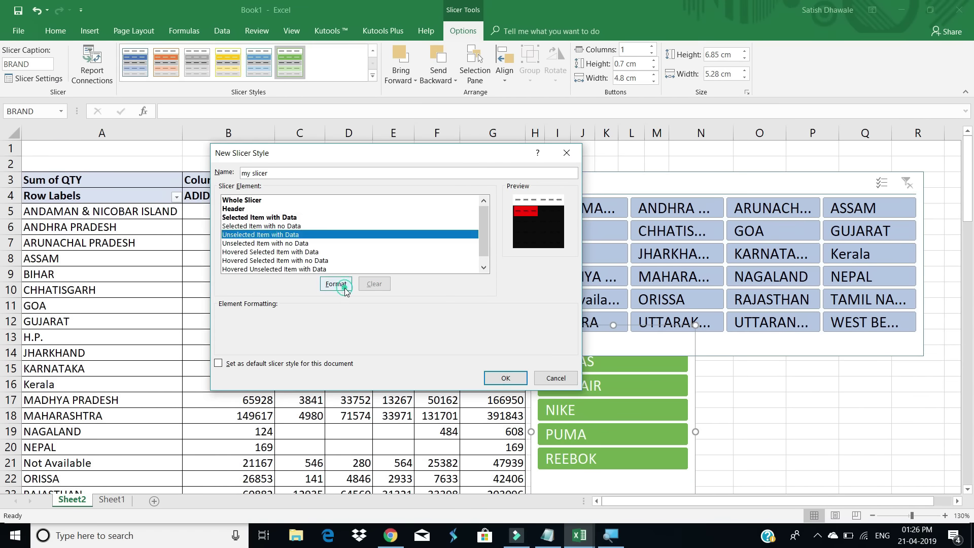
left_click(464, 298)
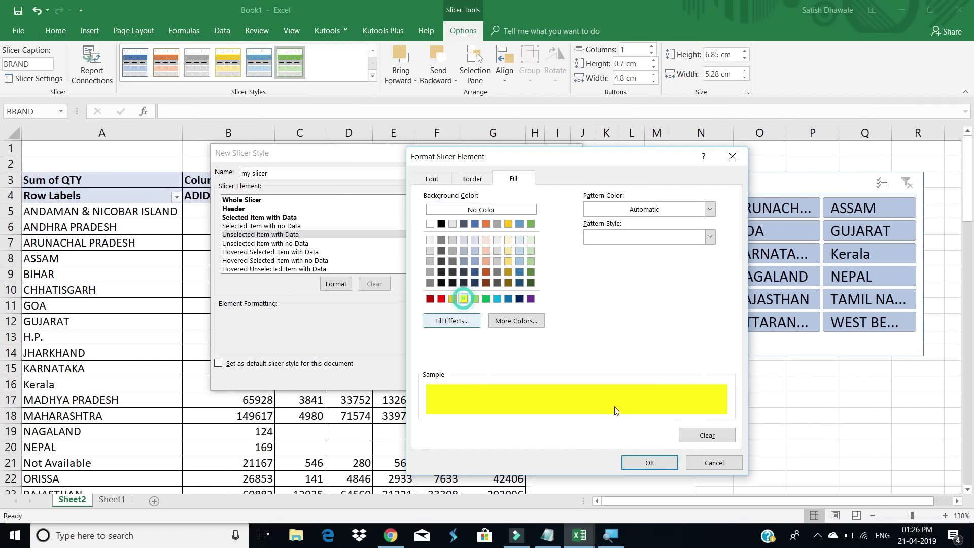
left_click(644, 460)
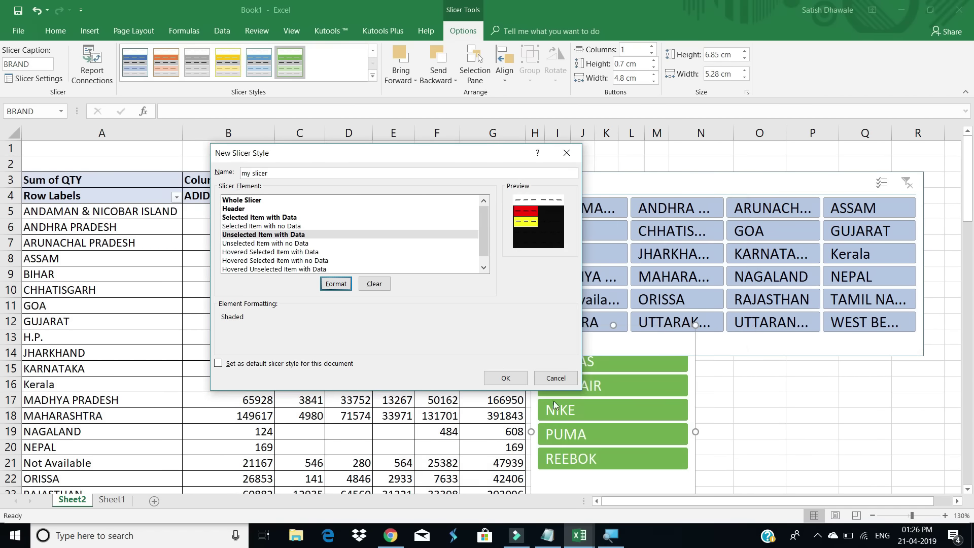
left_click(505, 378)
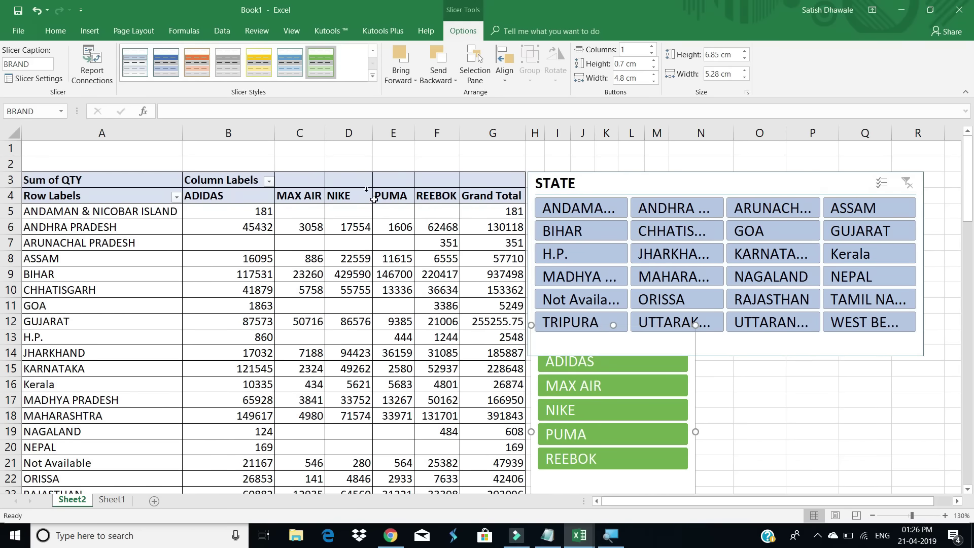
Apply the custom "my slicer" style to the BRAND slicer and return to the PivotTable.
left_click(373, 76)
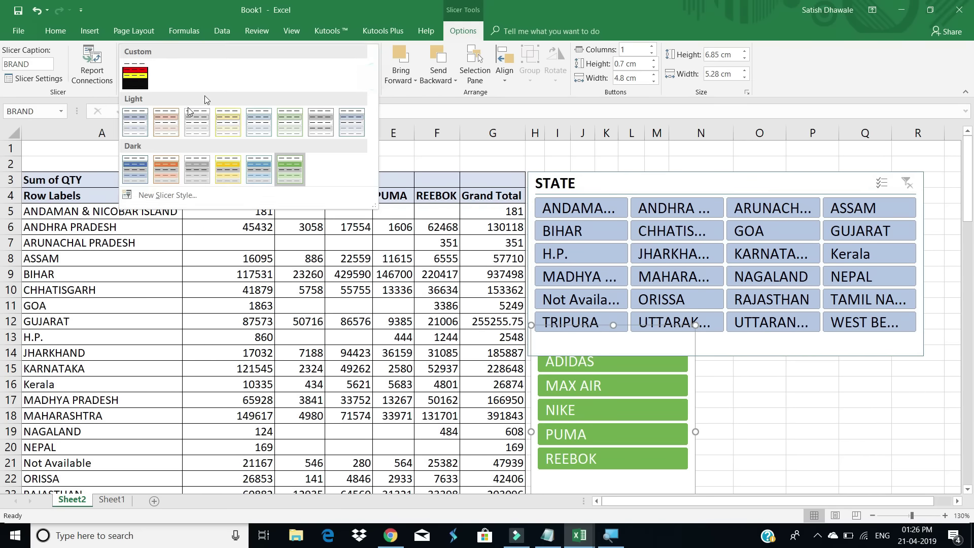
left_click(143, 76)
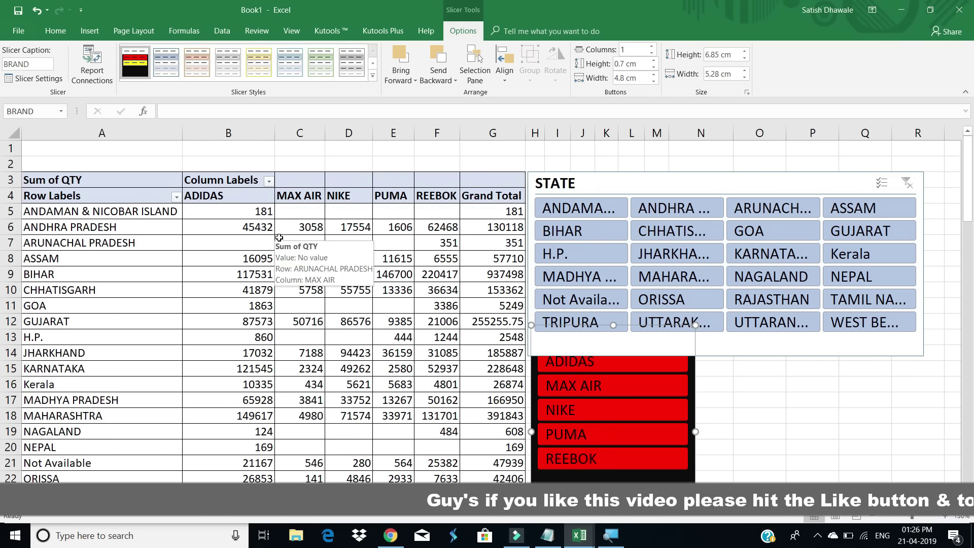
left_click(259, 211)
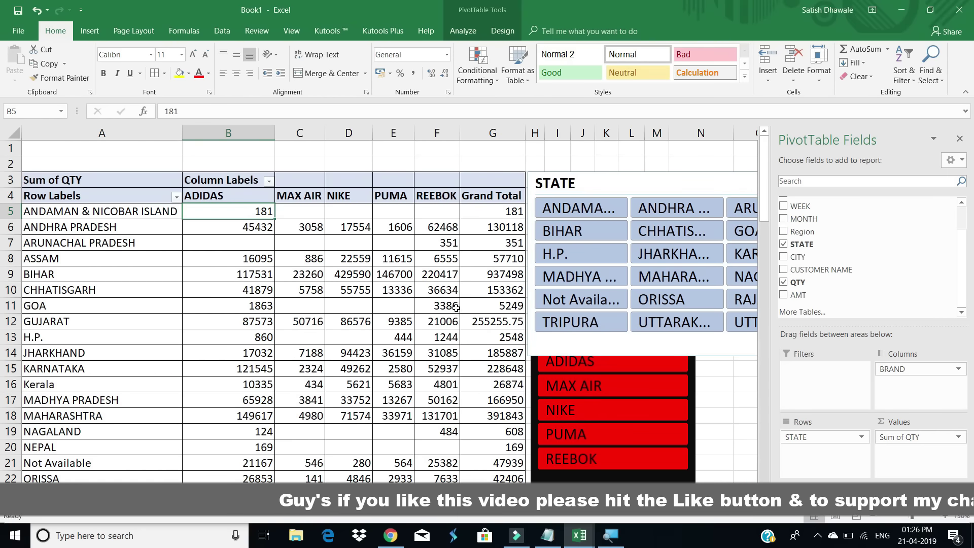
Review the STATE slicer's settings for header, sorting and filtering, and close them without changes.
left_click(571, 345)
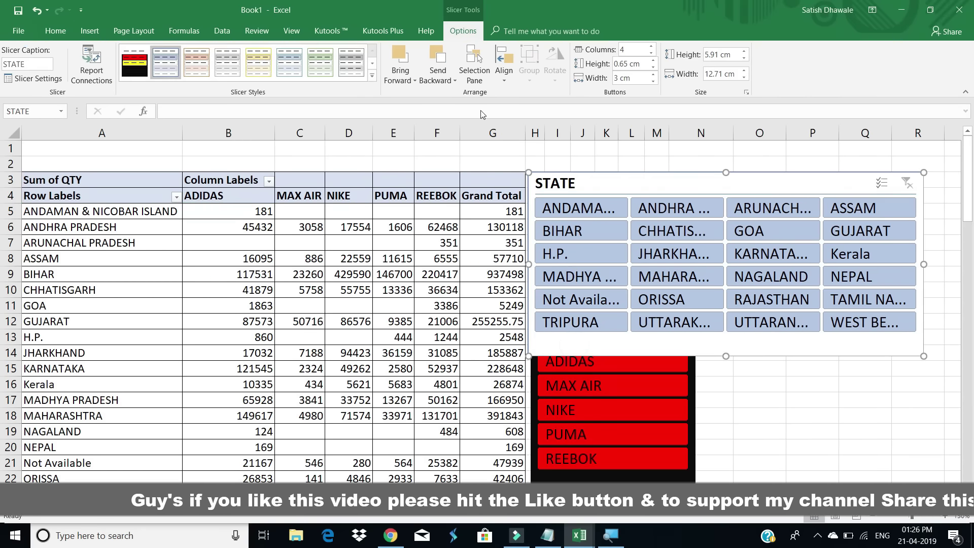
left_click(29, 79)
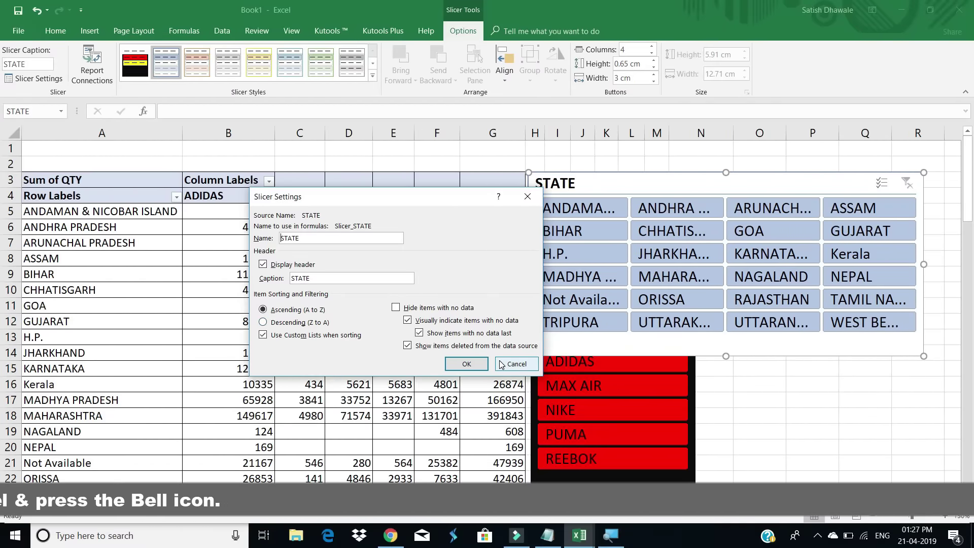
left_click(516, 363)
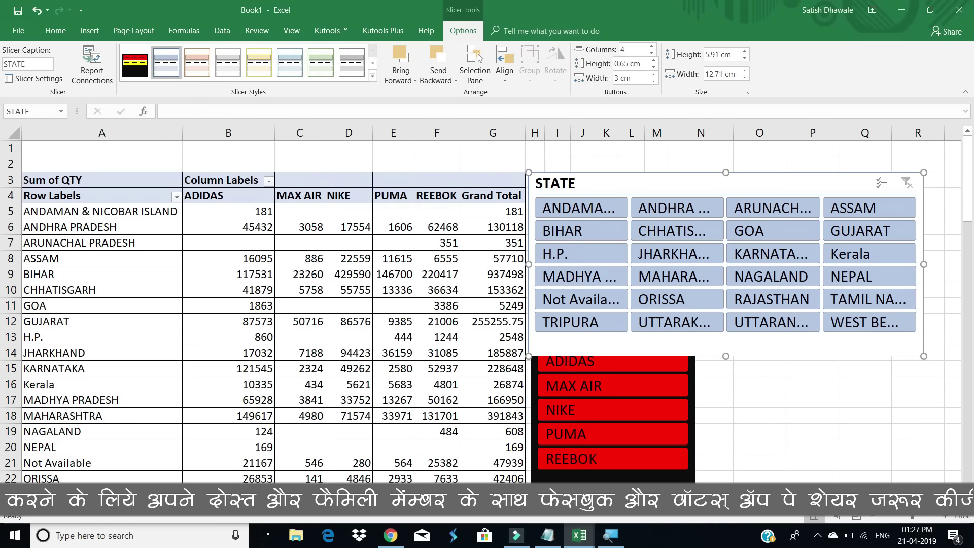
key("Escape")
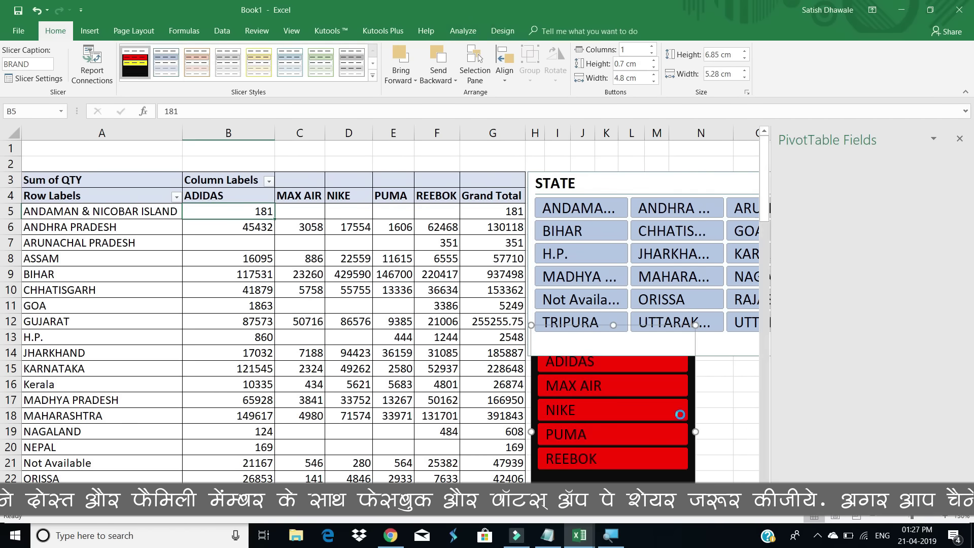
Delete the STATE slicer and replace STATE with Region in the PivotTable's rows.
left_click(663, 351)
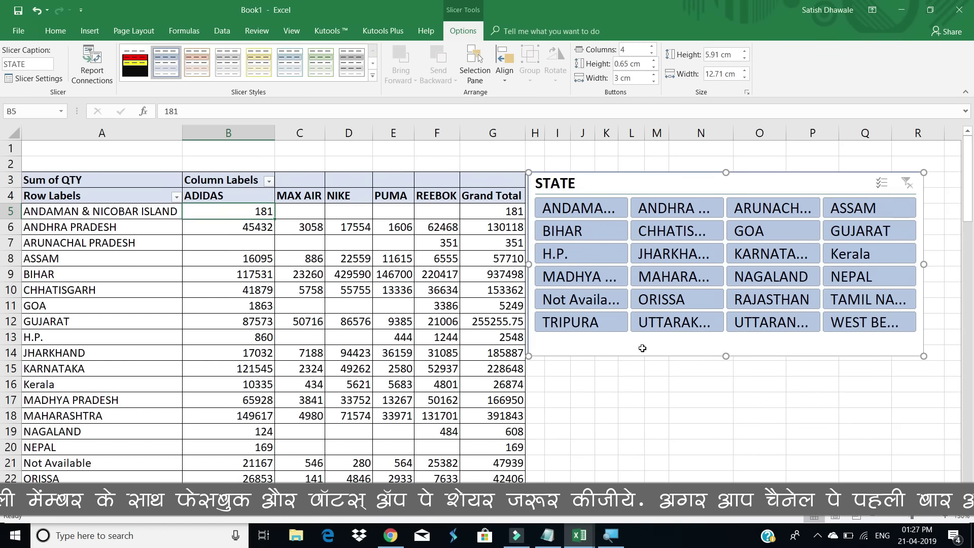
key("Delete")
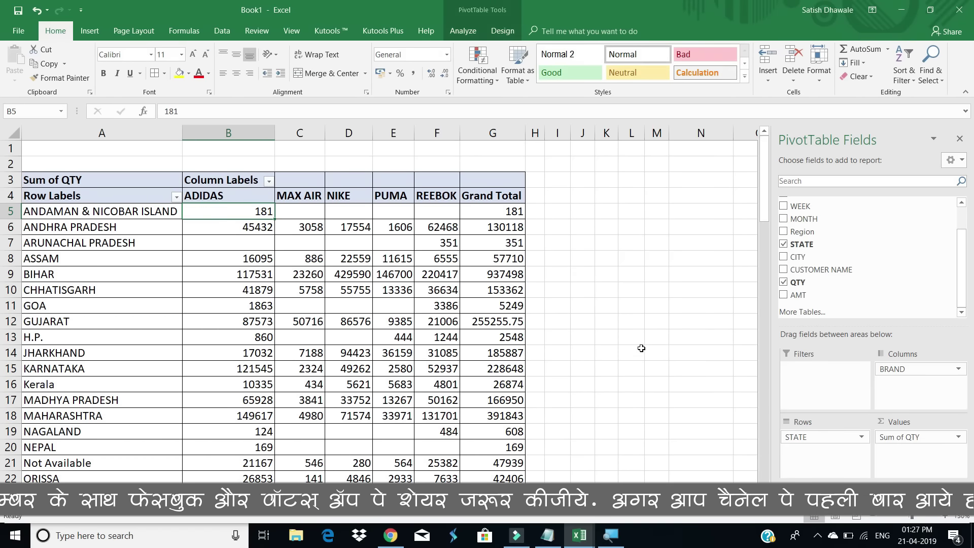
left_click(113, 176)
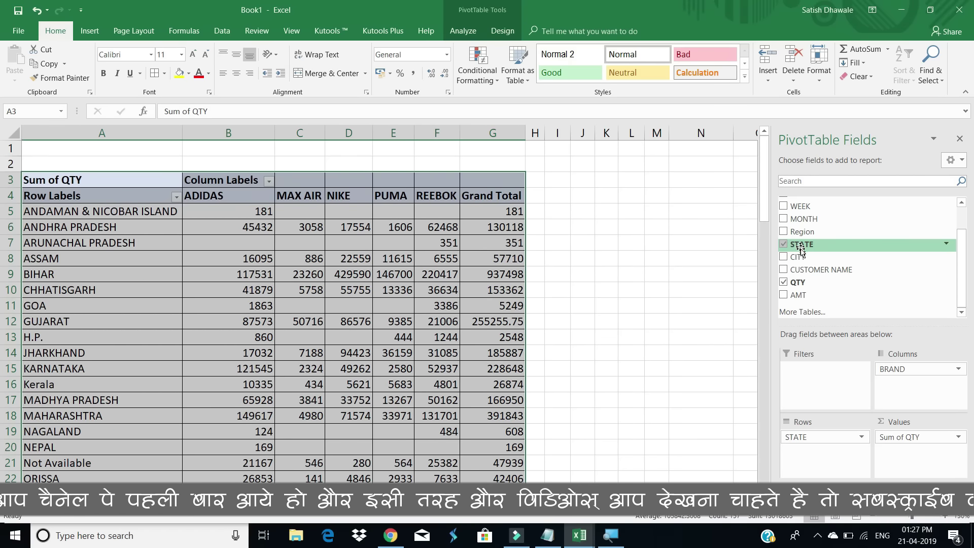
left_click_drag(822, 438, 829, 276)
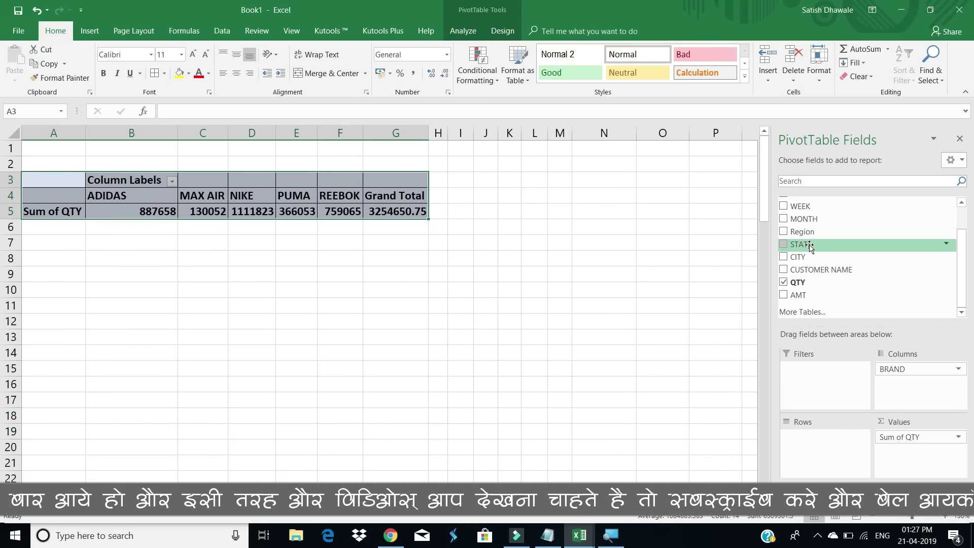
left_click(811, 232)
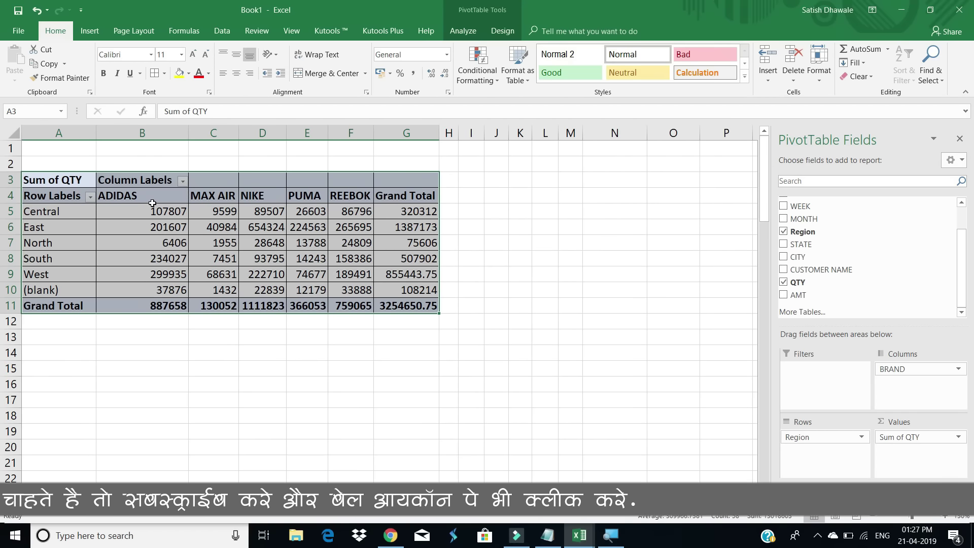
Insert a clustered column PivotChart based on the Region-by-BRAND PivotTable.
left_click(453, 32)
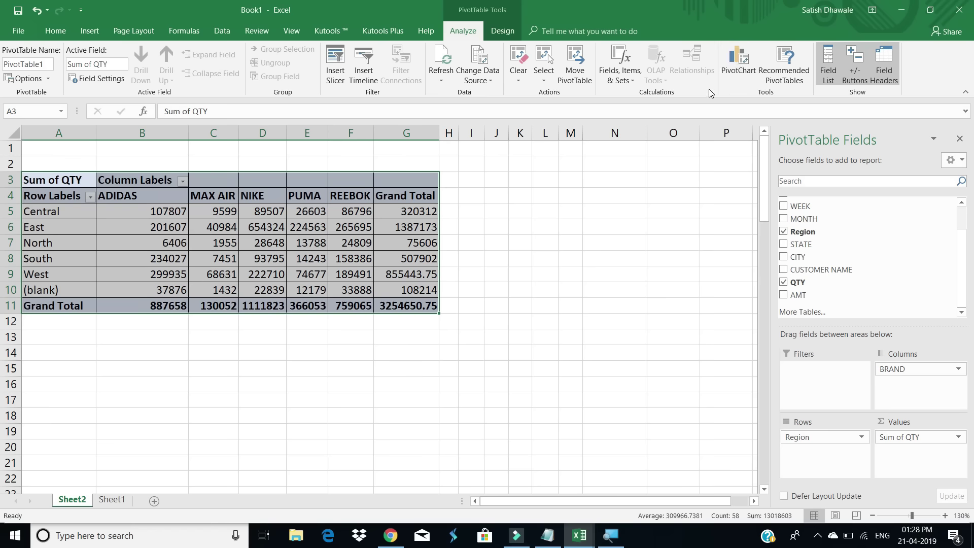
left_click(738, 73)
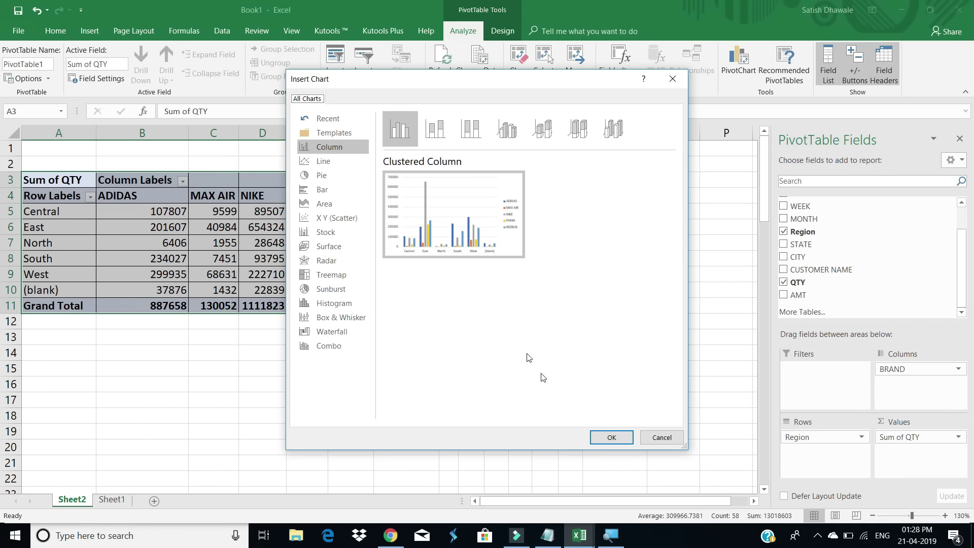
left_click(601, 438)
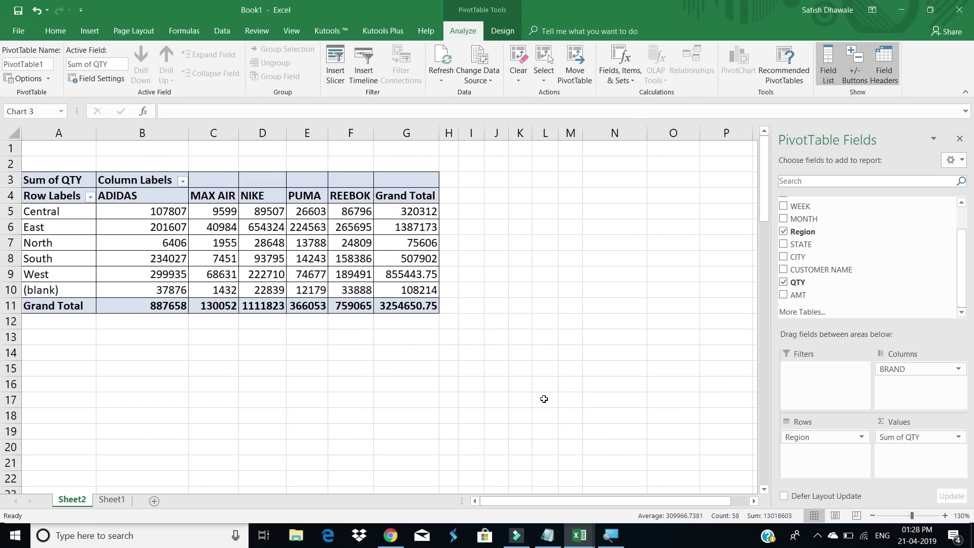
Move the column PivotChart directly below the PivotTable and resize it to about 7.6 cm high by 13 cm wide.
left_click_drag(524, 227, 367, 344)
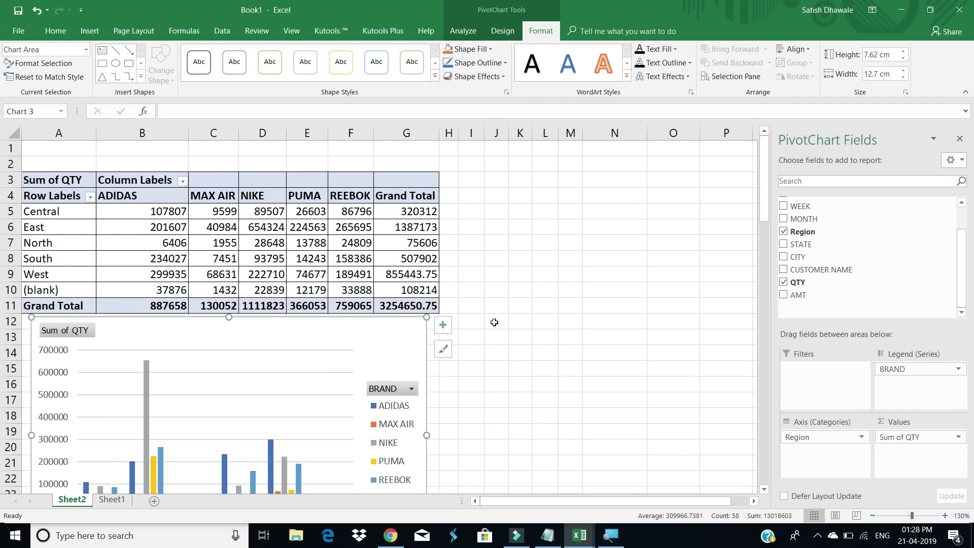
left_click_drag(426, 318, 436, 318)
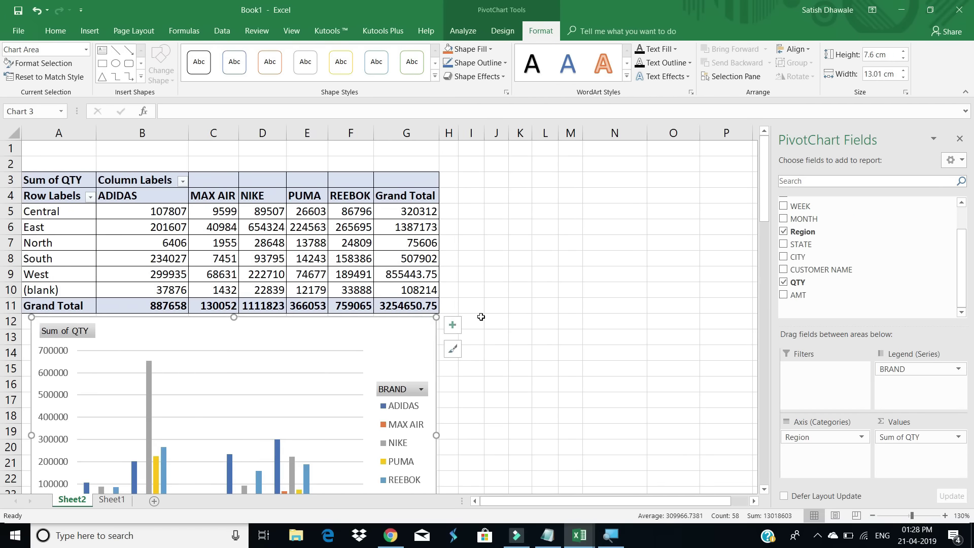
left_click(481, 318)
scroll(409, 299, "down", 2)
scroll(409, 298, "up", 2)
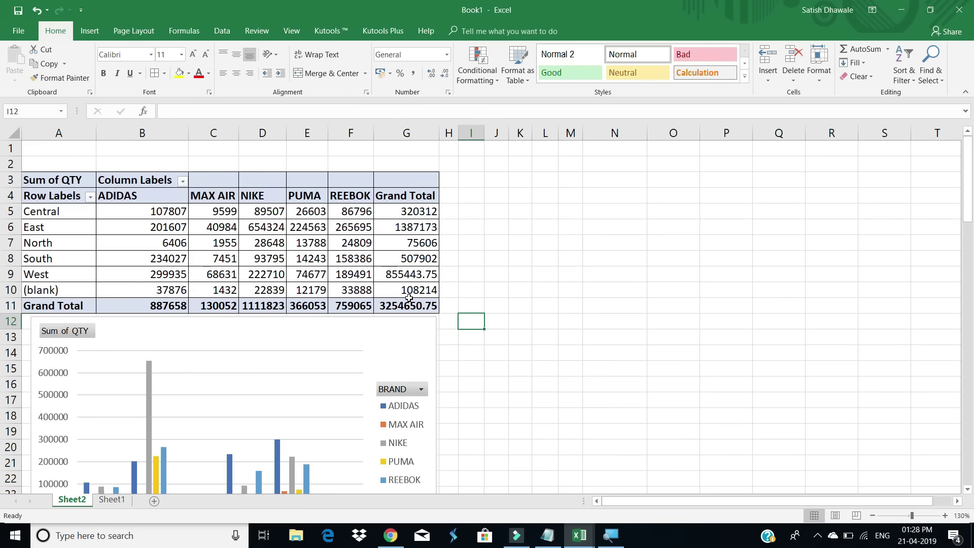
mouse_move(409, 299)
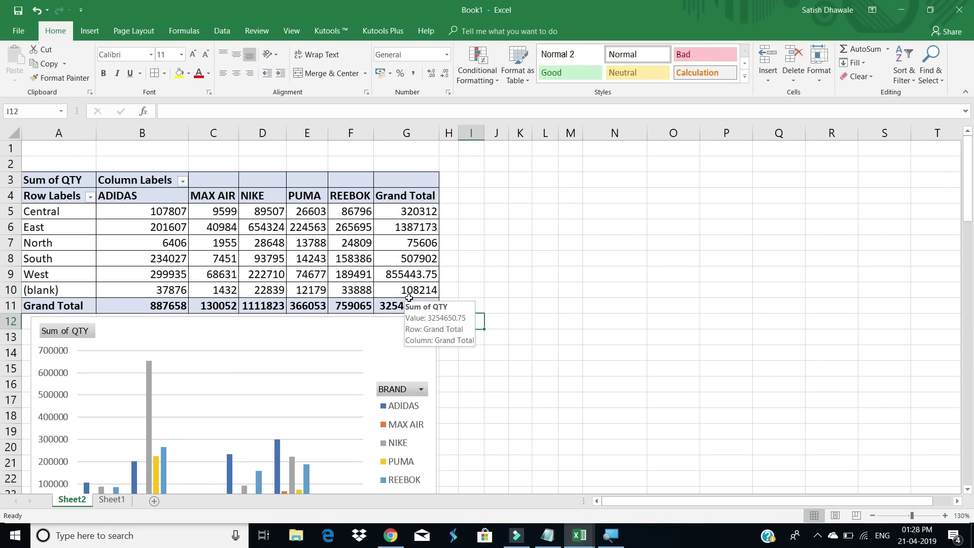
Select the whole data table on Sheet1 and start creating a standalone PivotChart from it.
left_click(111, 500)
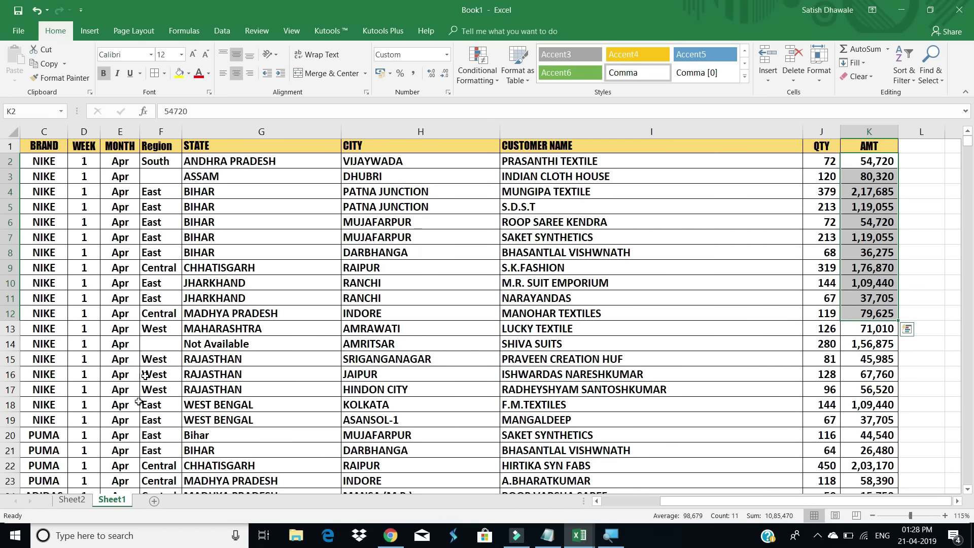
left_click(154, 348)
key("ctrl+a")
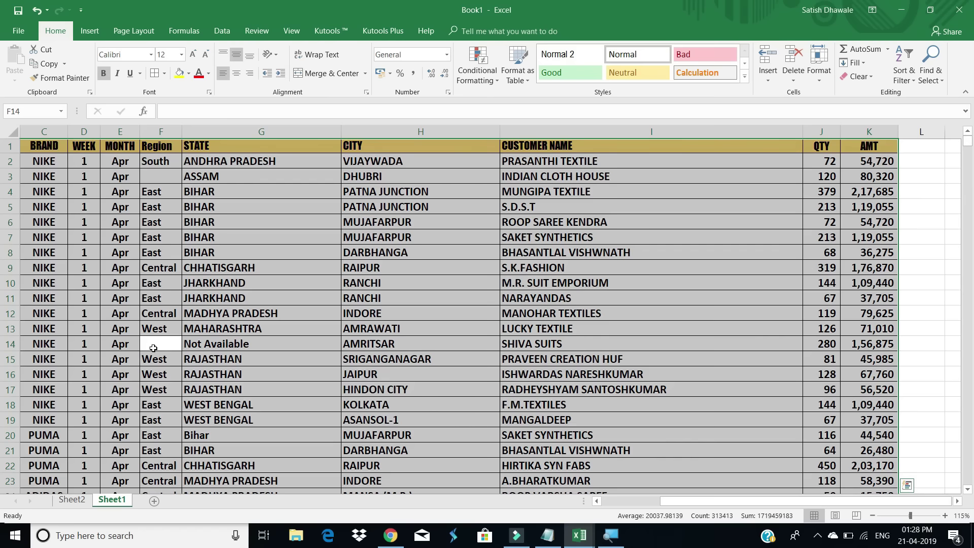
left_click(89, 31)
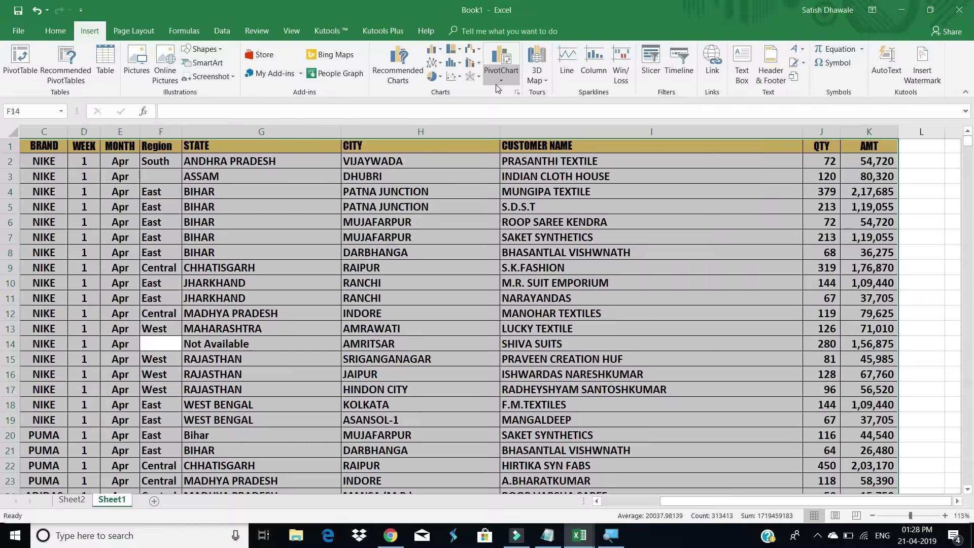
left_click(496, 85)
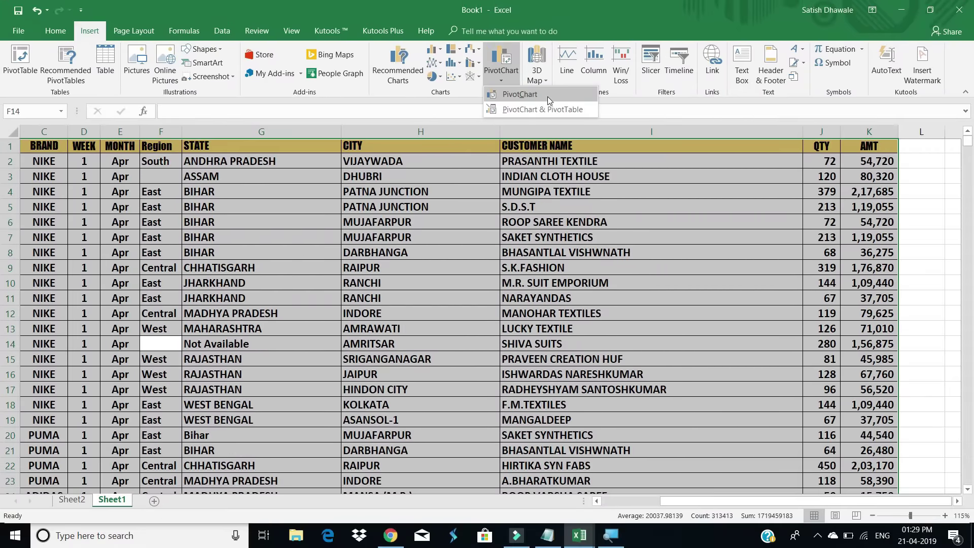
left_click(547, 97)
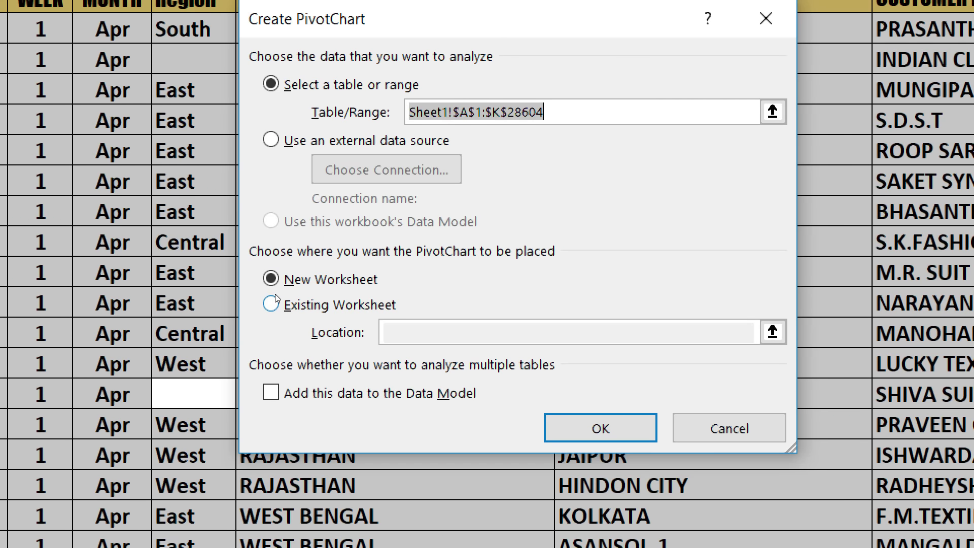
Place the new PivotChart on the existing worksheet Sheet2 at cell L3 and create it.
left_click(284, 305)
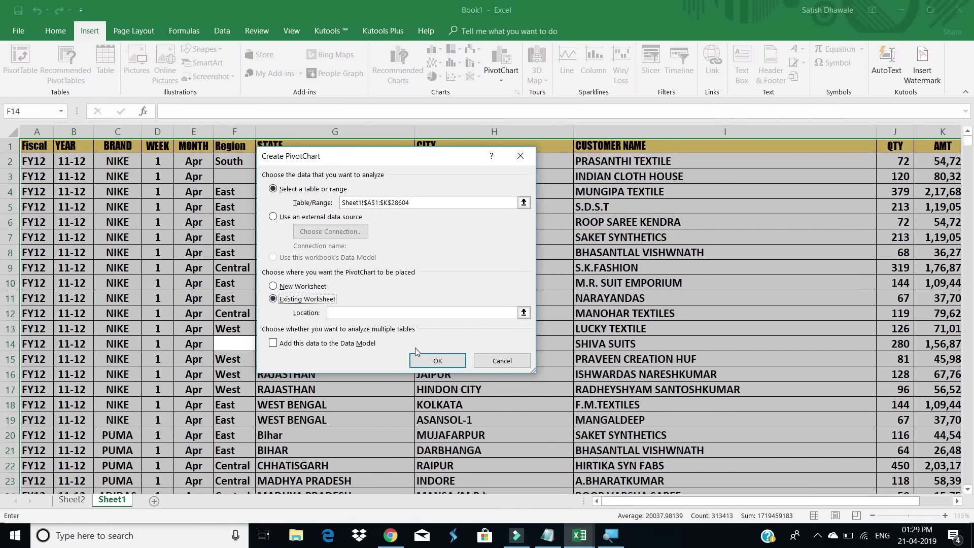
left_click(381, 313)
left_click(67, 500)
left_click_drag(446, 163, 305, 178)
left_click(538, 181)
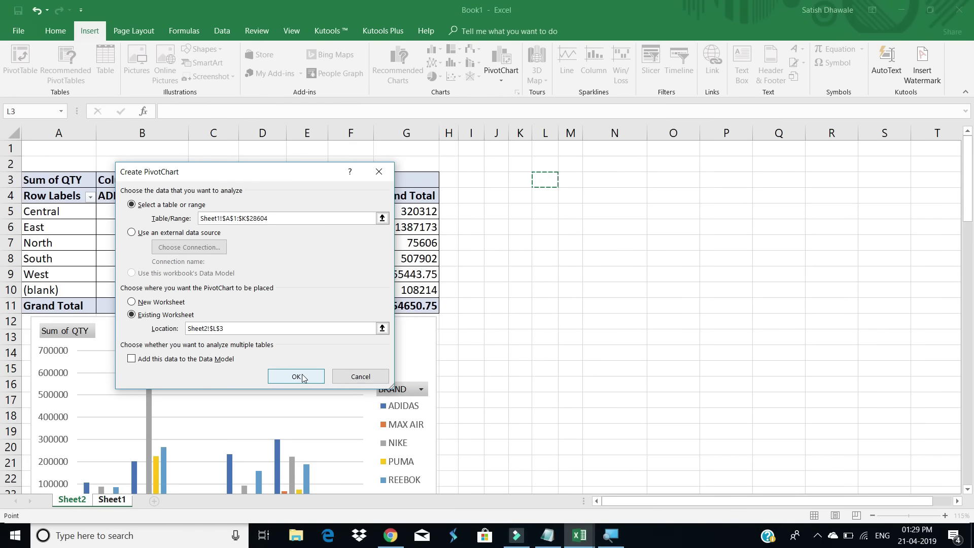
left_click(301, 377)
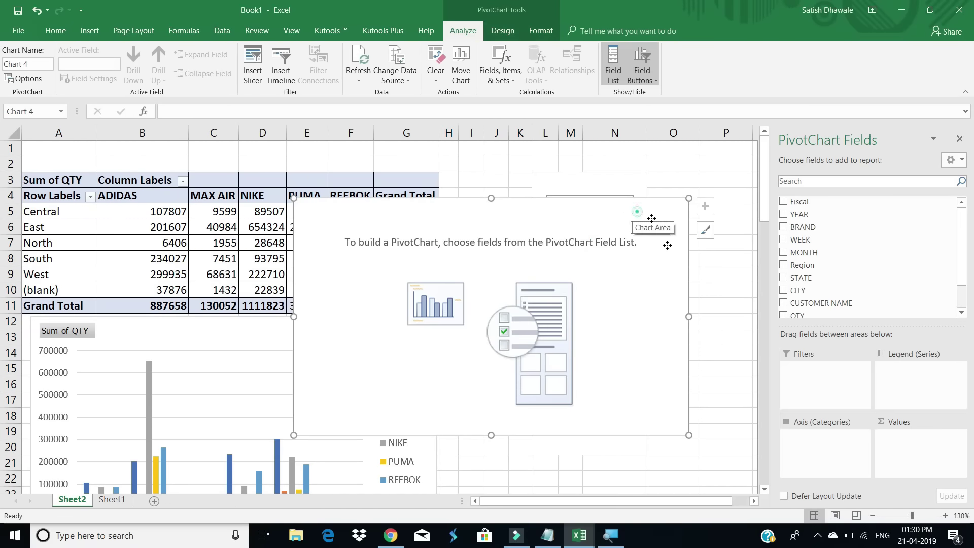
Move the empty PivotChart below its new PivotTable, and add BRAND to the rows and QTY to the values.
left_click_drag(637, 214, 615, 330)
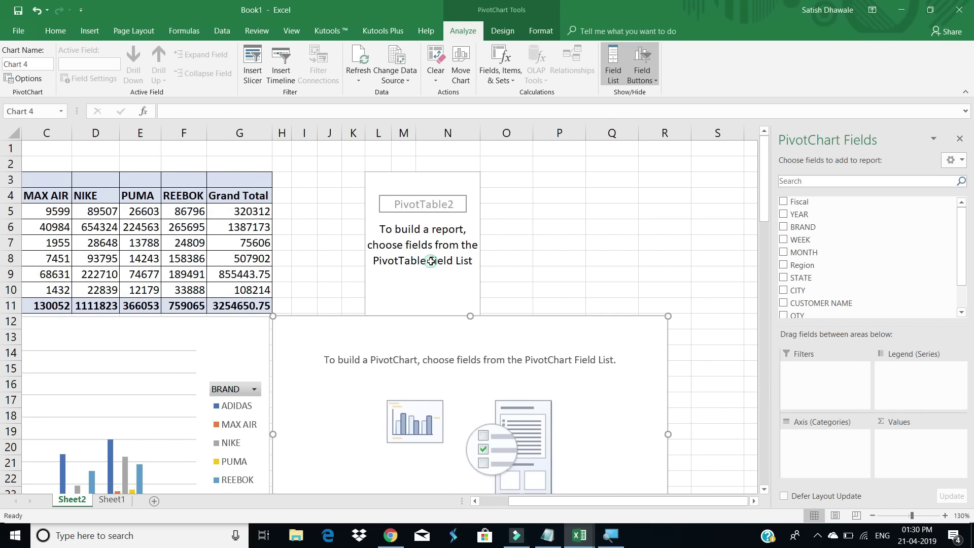
left_click(431, 262)
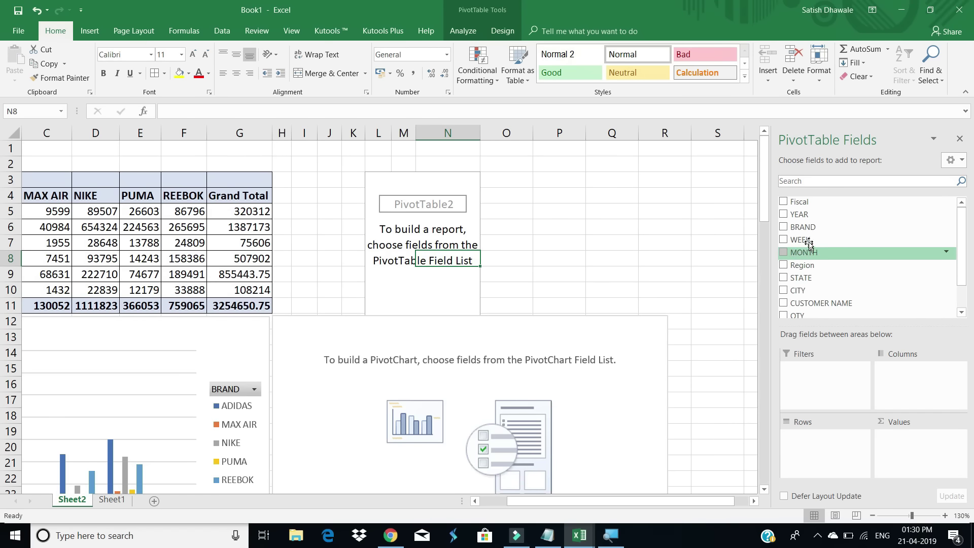
left_click_drag(804, 227, 832, 440)
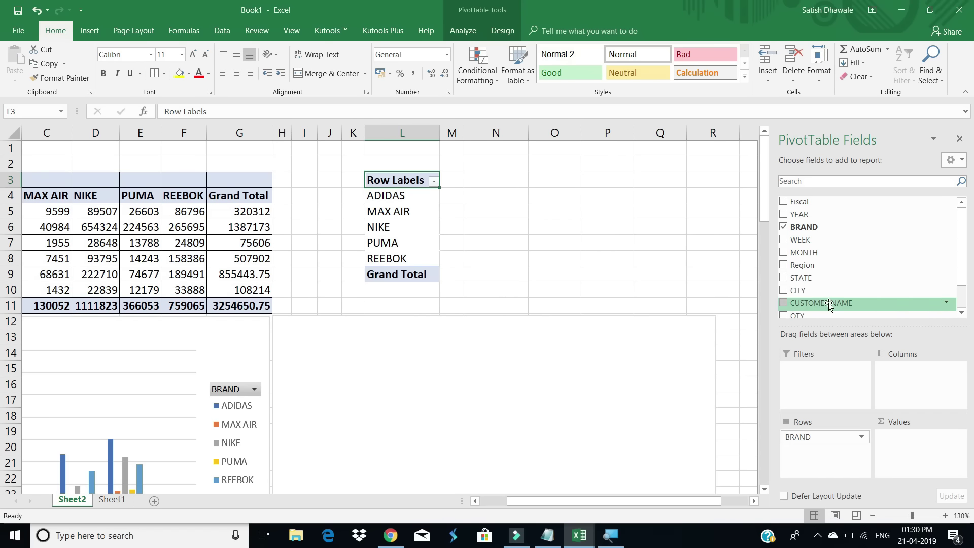
scroll(883, 290, "down", 1)
left_click_drag(883, 290, 920, 444)
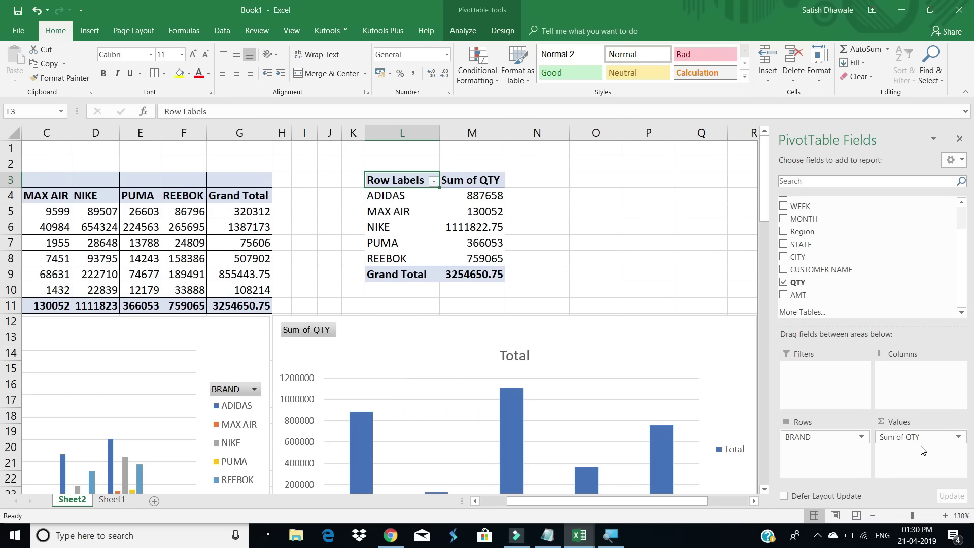
Change the new BRAND chart to a pie chart and apply the grey gradient chart style with percentage labels.
scroll(720, 381, "down", 3)
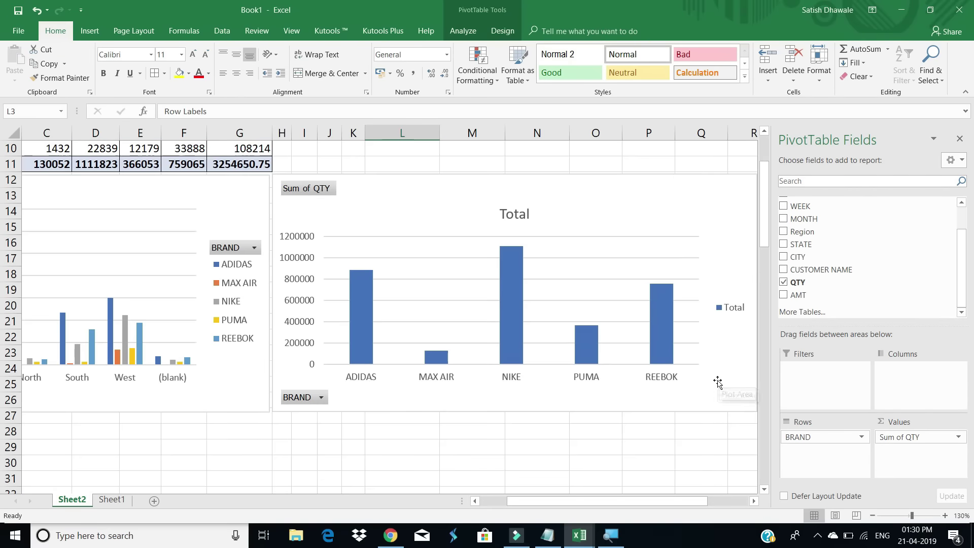
scroll(719, 383, "up", 2)
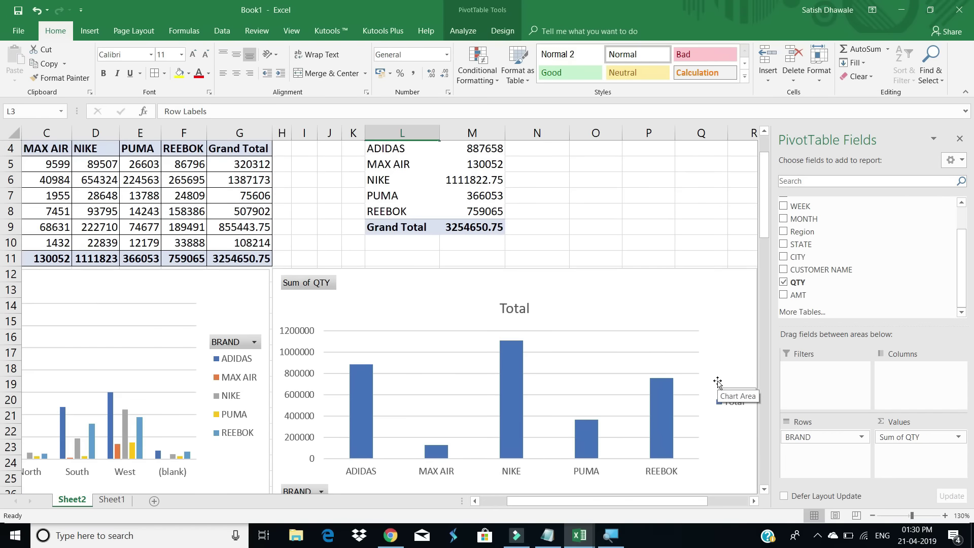
left_click(664, 299)
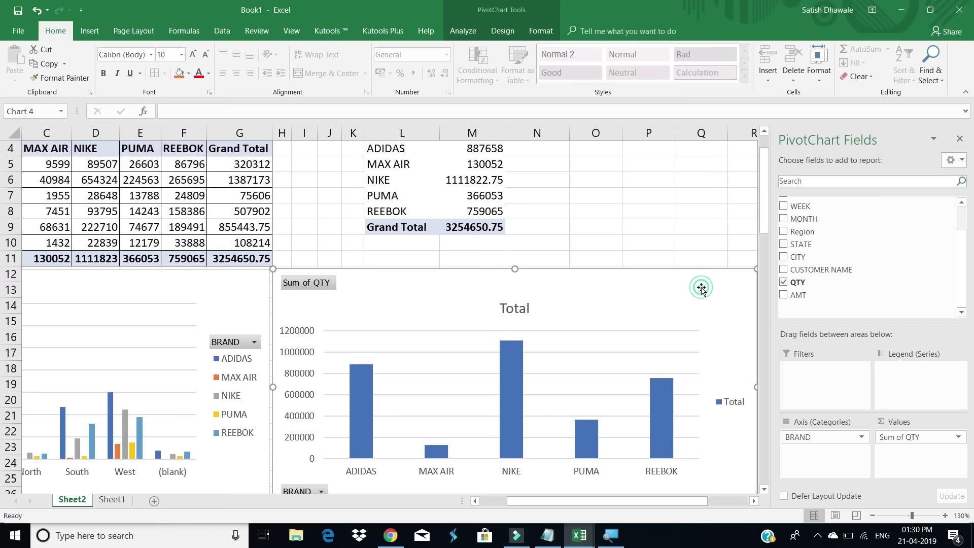
left_click(511, 34)
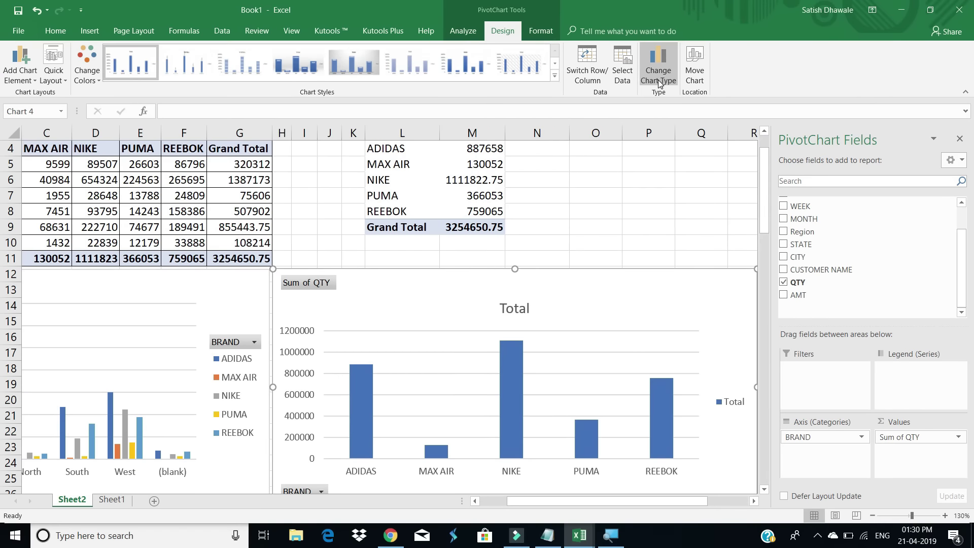
left_click(659, 83)
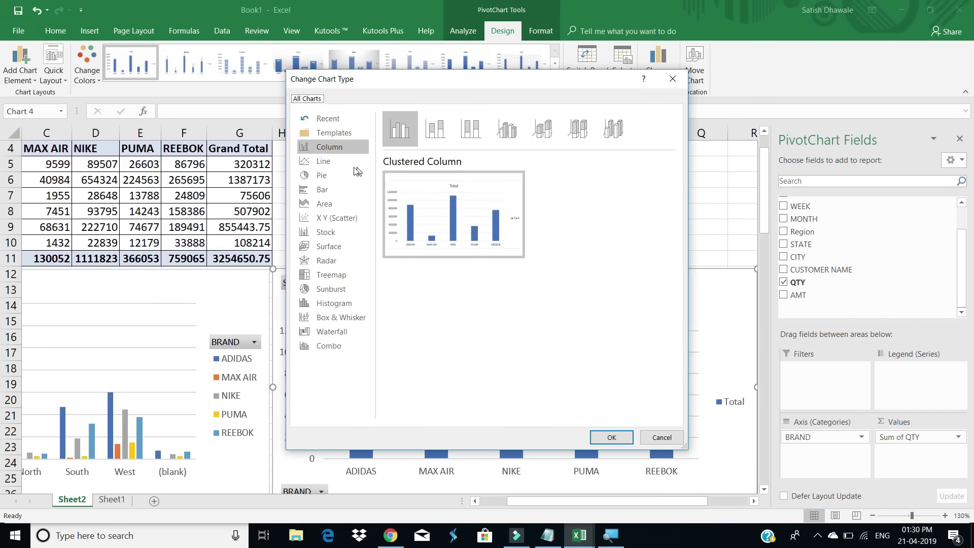
left_click(327, 176)
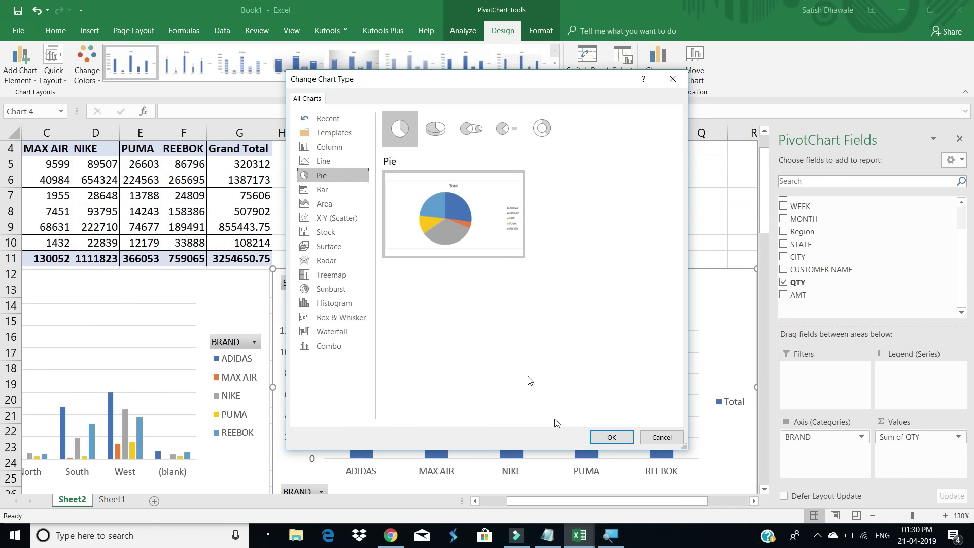
left_click(603, 440)
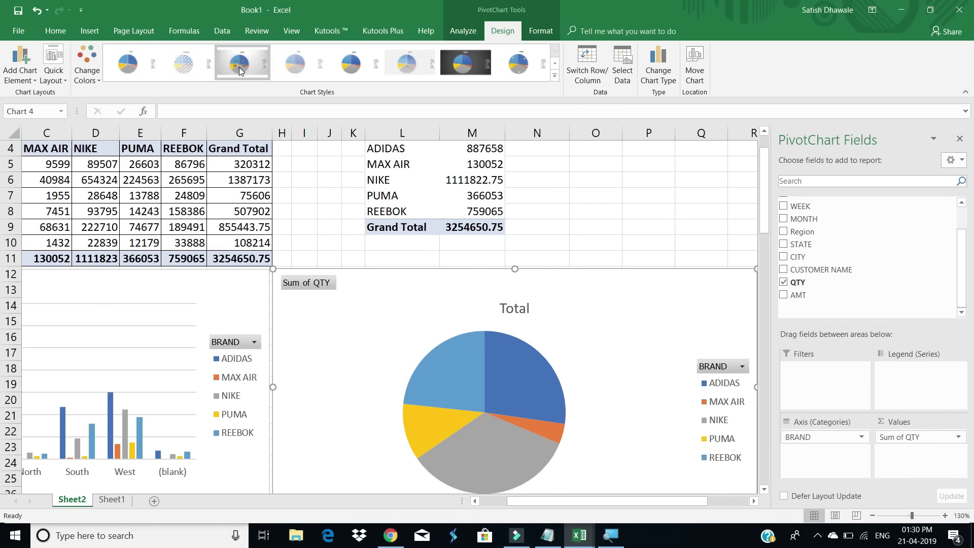
left_click(240, 71)
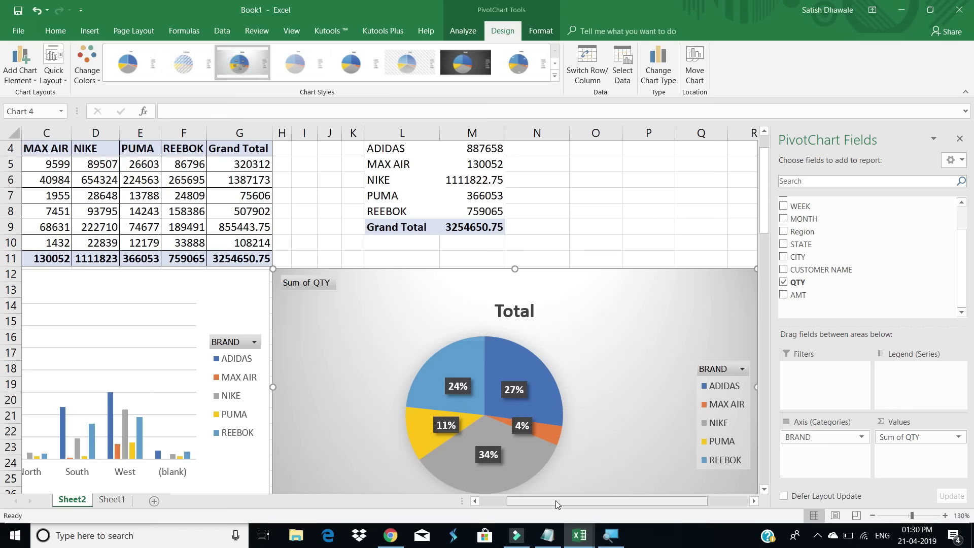
Apply borders to the BRAND quantity PivotTable in cells L3:M9.
left_click_drag(556, 500, 490, 500)
left_click(369, 206)
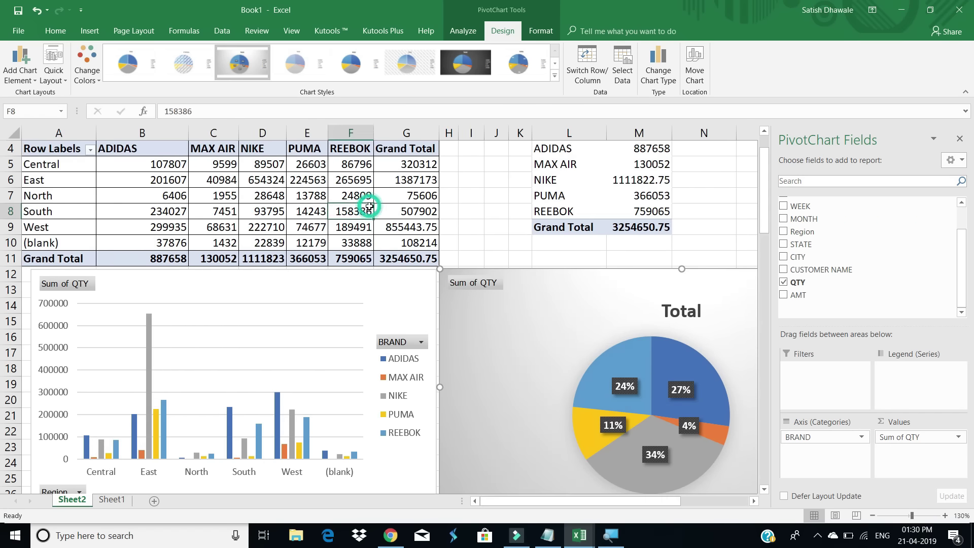
scroll(391, 219, "up", 1)
left_click_drag(550, 181, 631, 272)
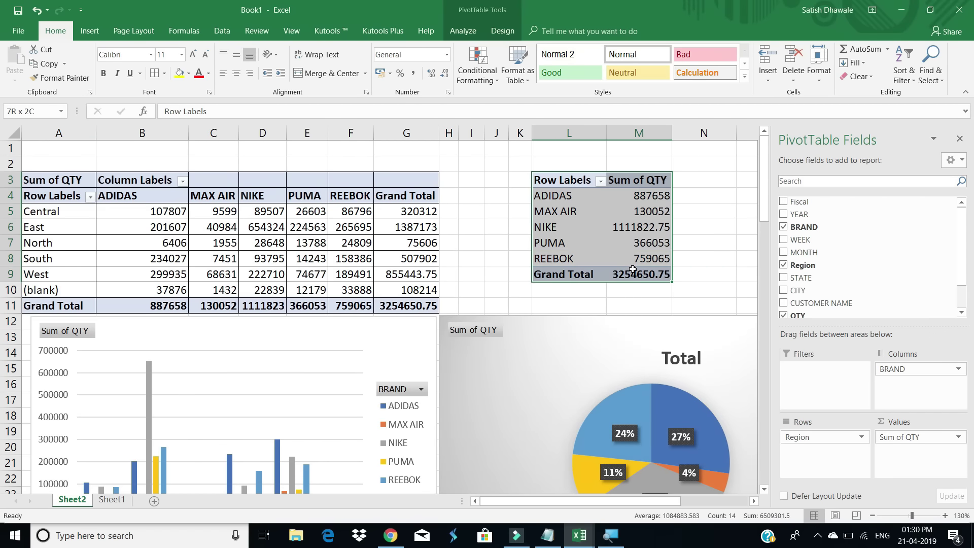
left_click(156, 75)
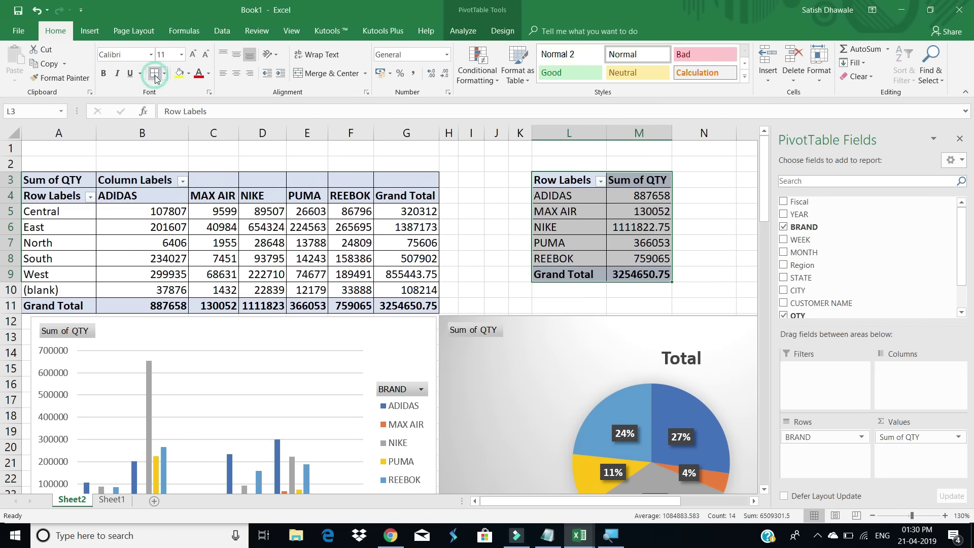
Insert a BRAND slicer for the Region-by-BRAND PivotTable and move it beside the smaller BRAND PivotTable.
left_click(586, 228)
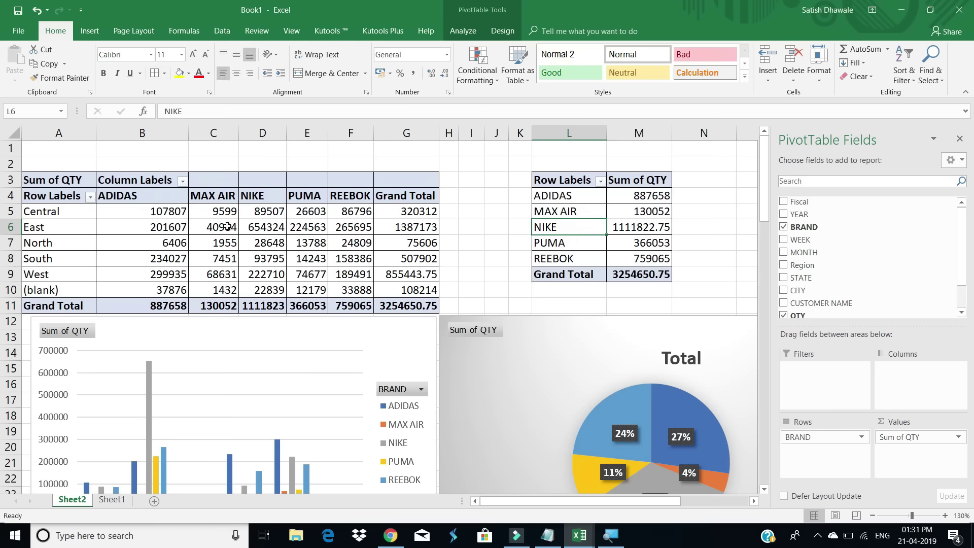
left_click(179, 243)
left_click(198, 213)
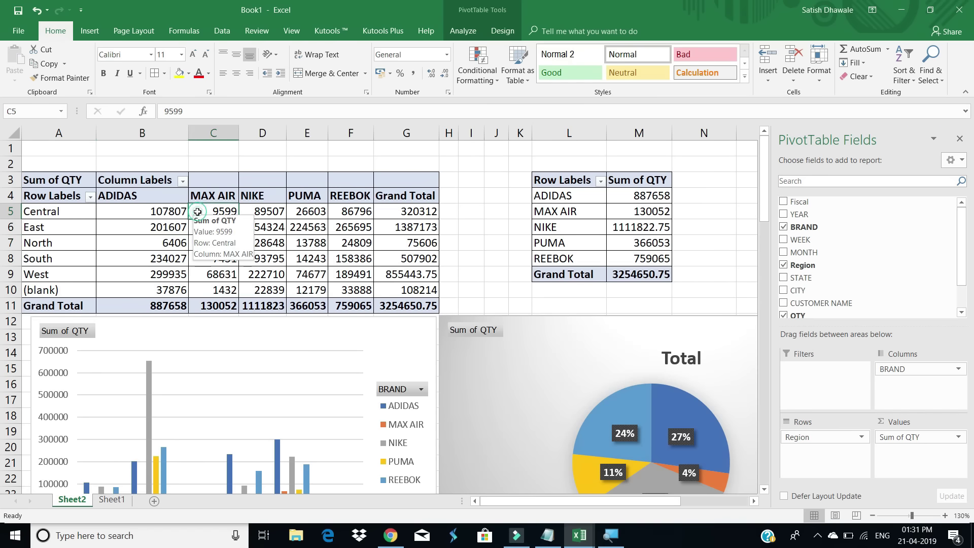
left_click(463, 30)
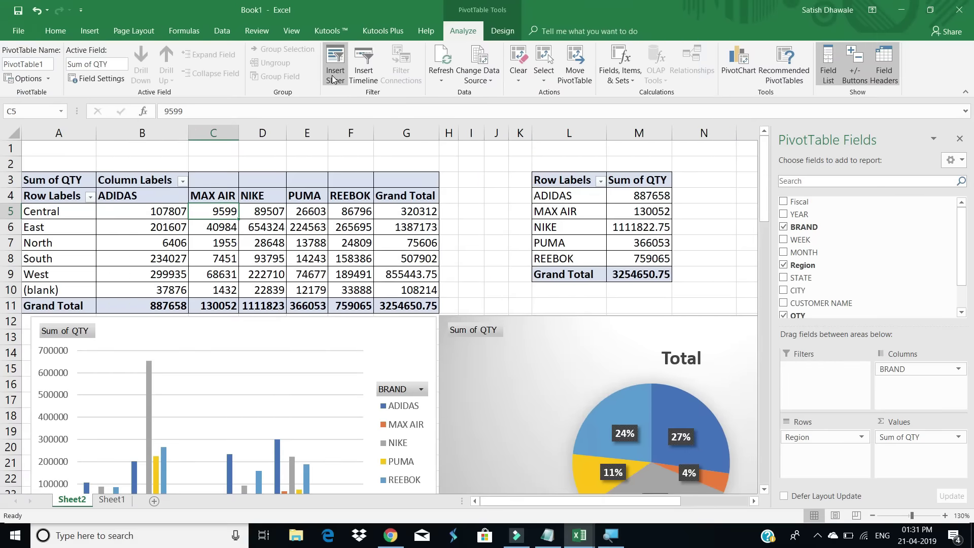
left_click(333, 79)
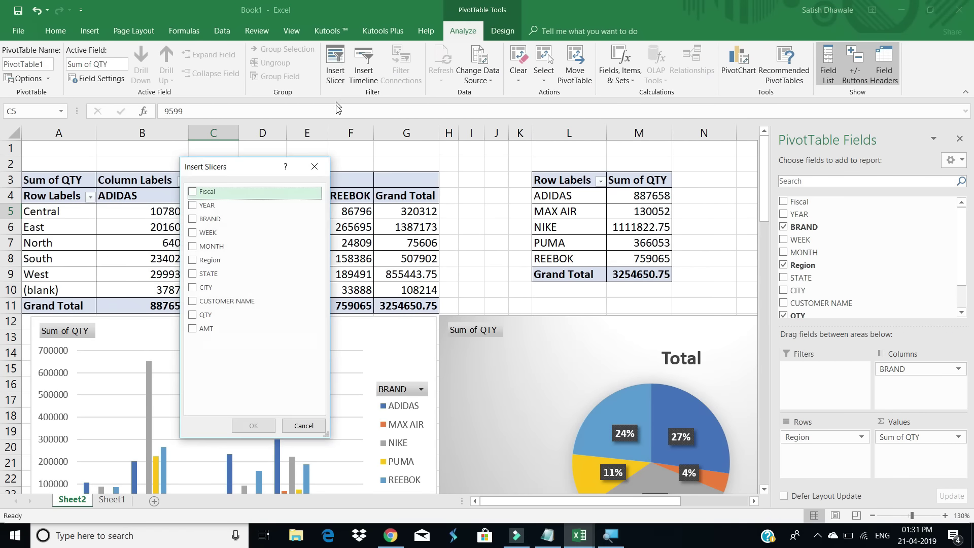
left_click_drag(252, 165, 485, 138)
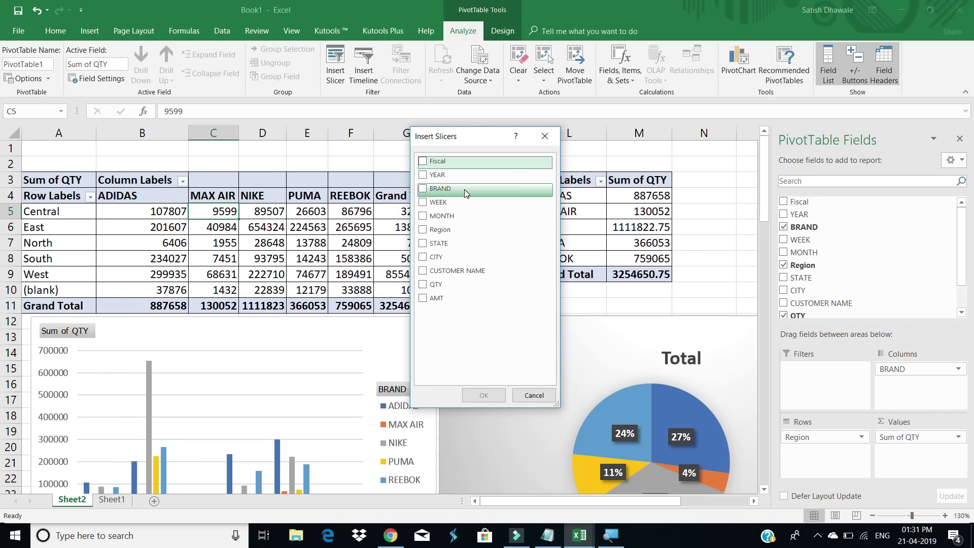
left_click(423, 189)
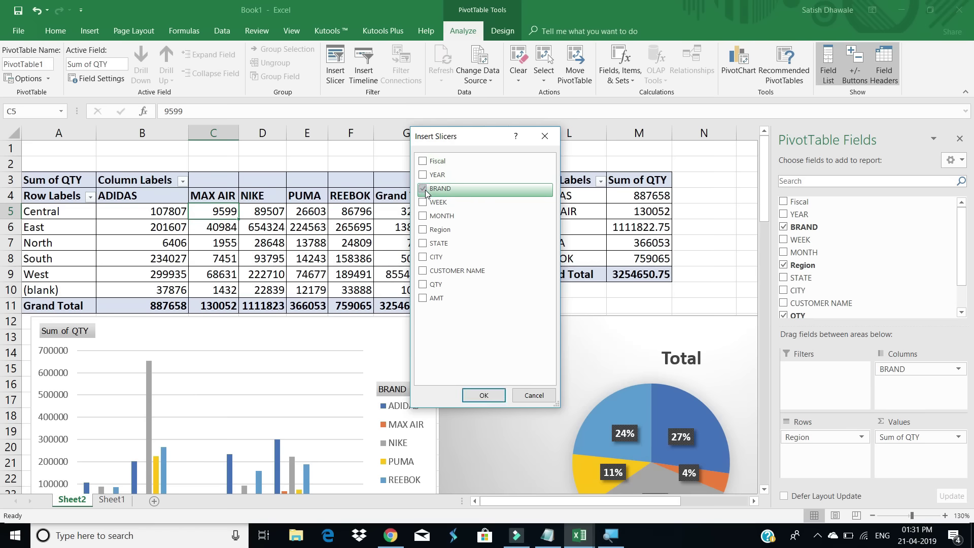
left_click(482, 395)
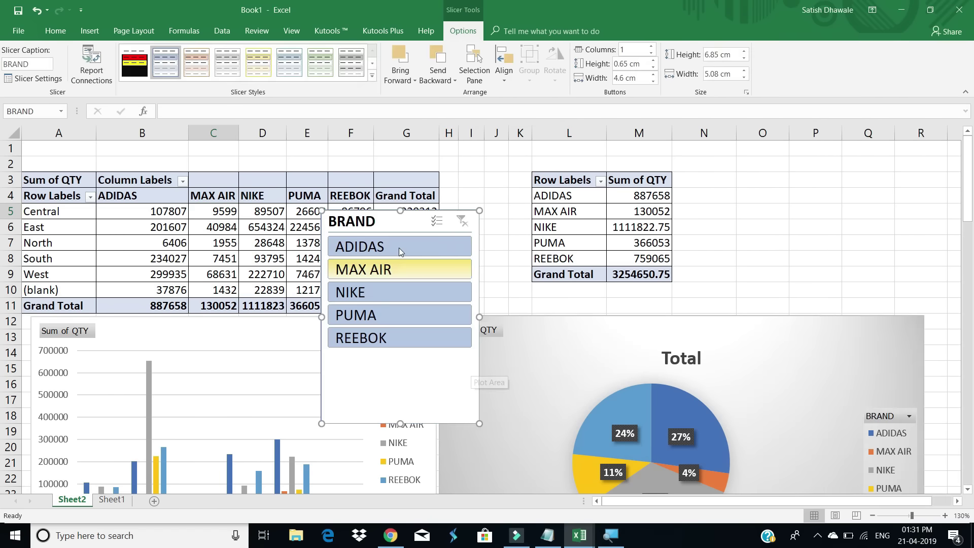
left_click_drag(382, 224, 409, 185)
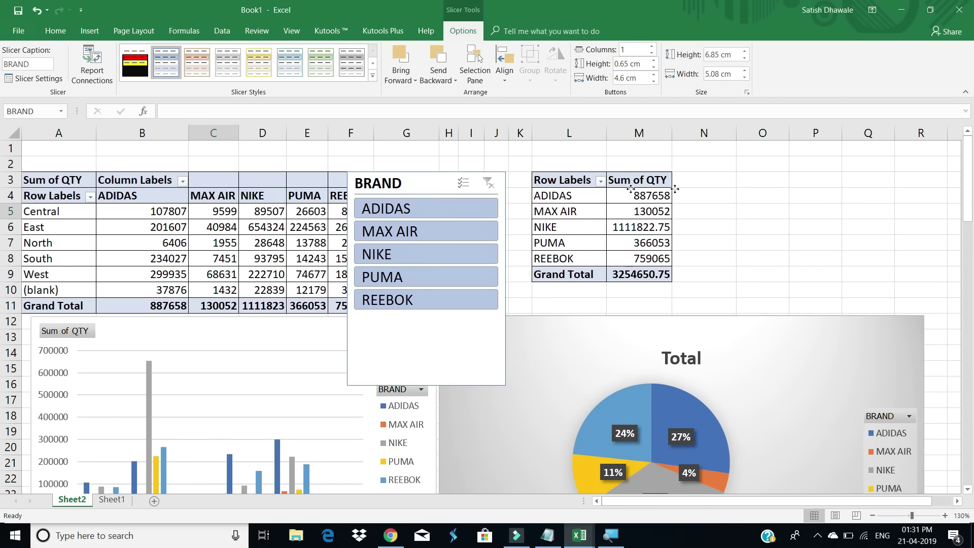
left_click_drag(675, 189, 797, 170)
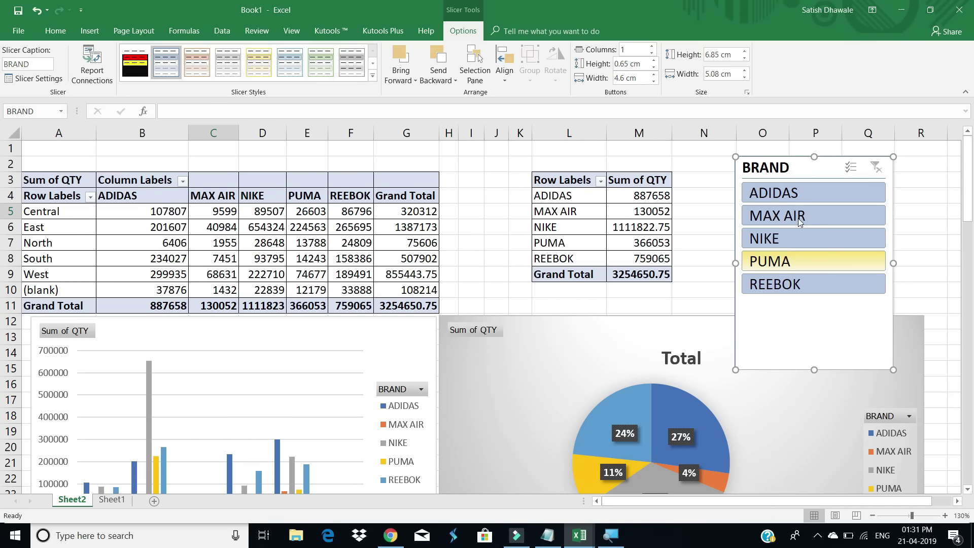
Filter by ADIDAS with the BRAND slicer and check which PivotTables and charts respond.
left_click(779, 192)
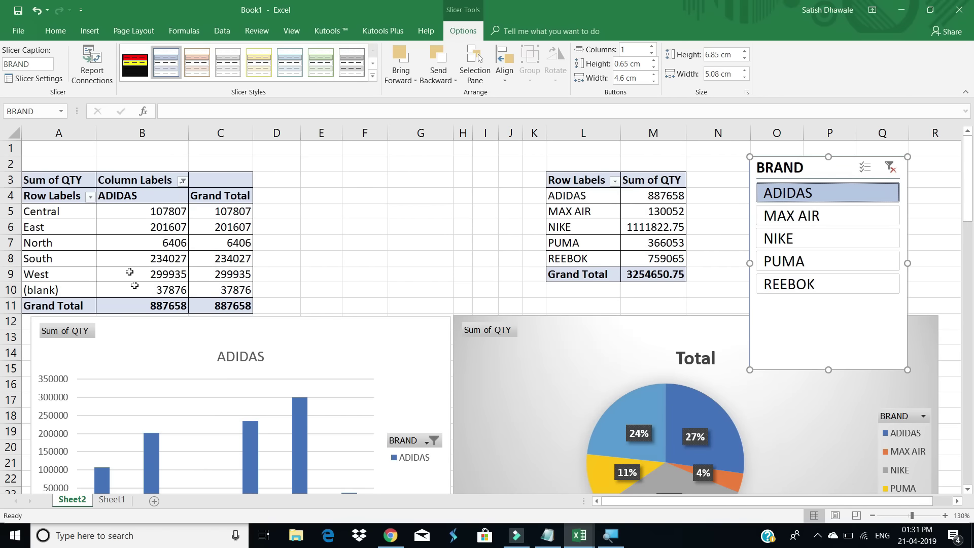
left_click(294, 339)
scroll(296, 318, "down", 3)
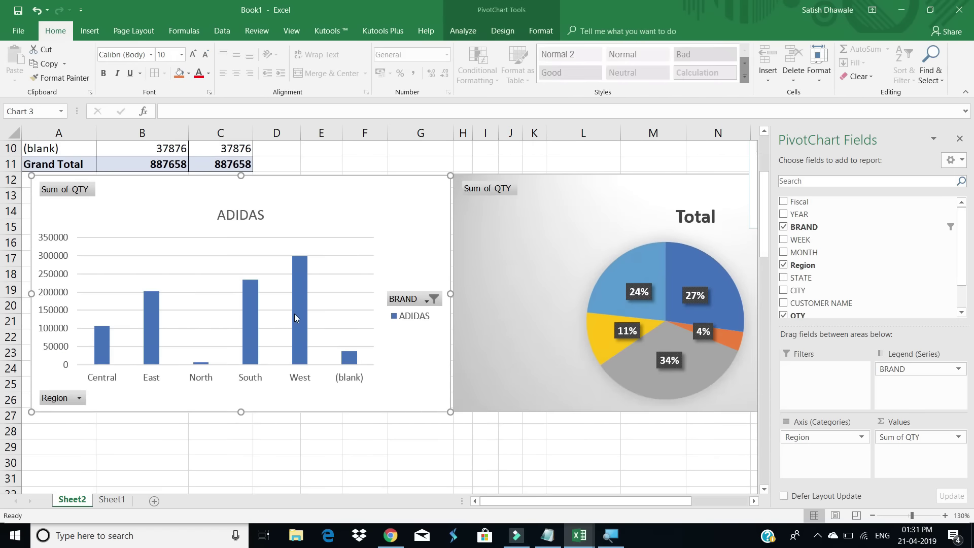
mouse_move(294, 314)
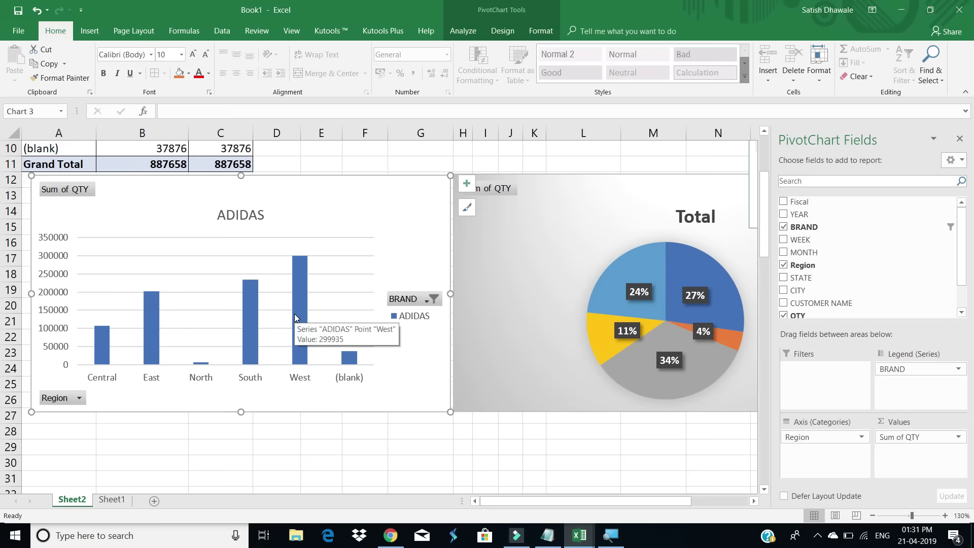
scroll(294, 313, "up", 3)
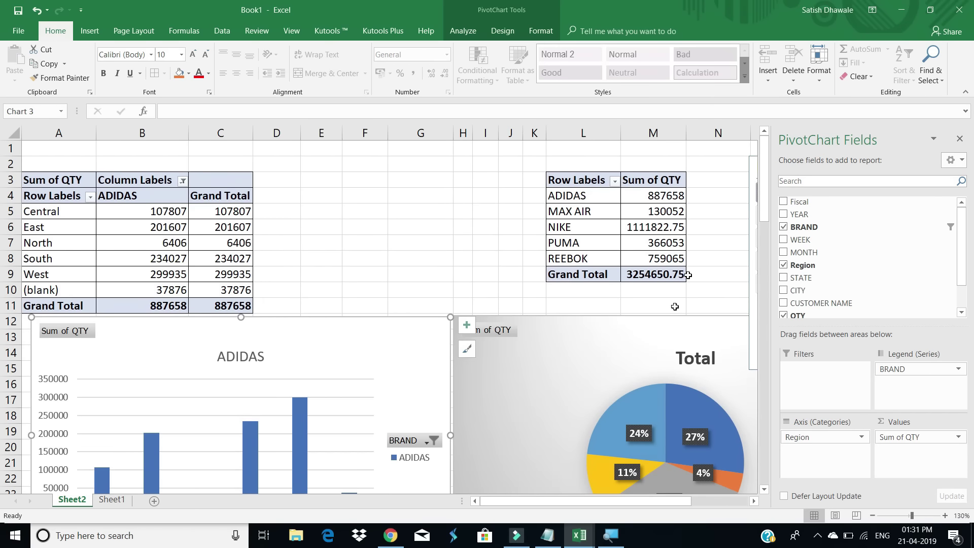
left_click(671, 348)
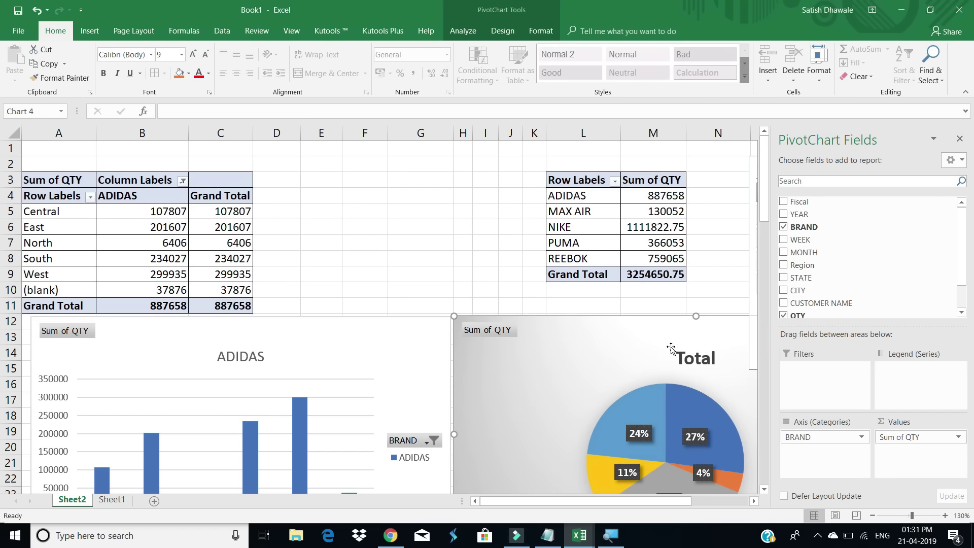
Close the PivotChart field list and clear the BRAND slicer's filter.
left_click(959, 140)
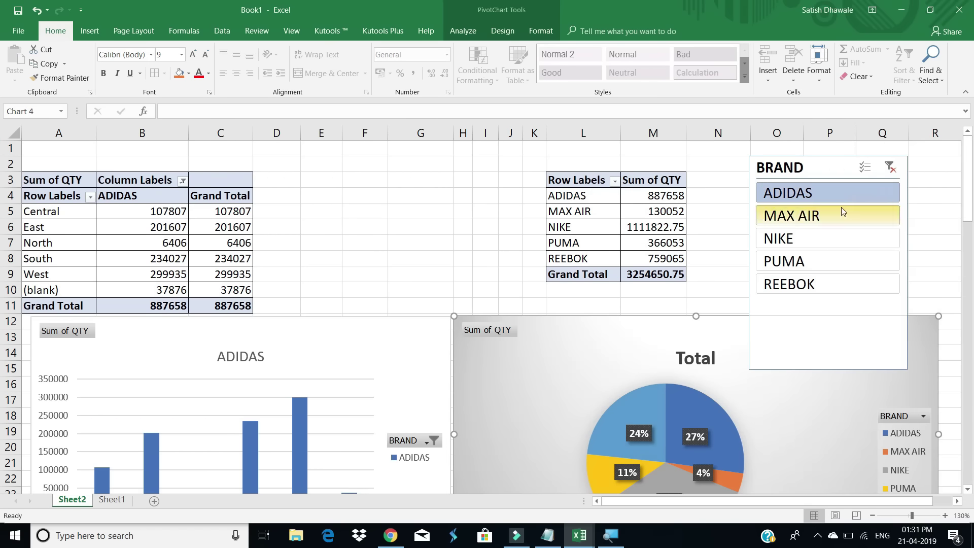
left_click(892, 167)
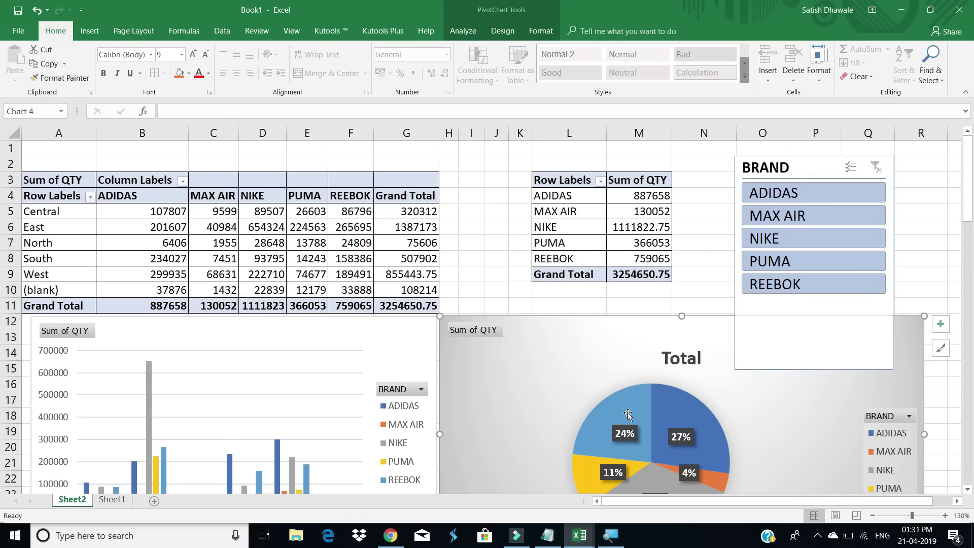
scroll(613, 393, "down", 1)
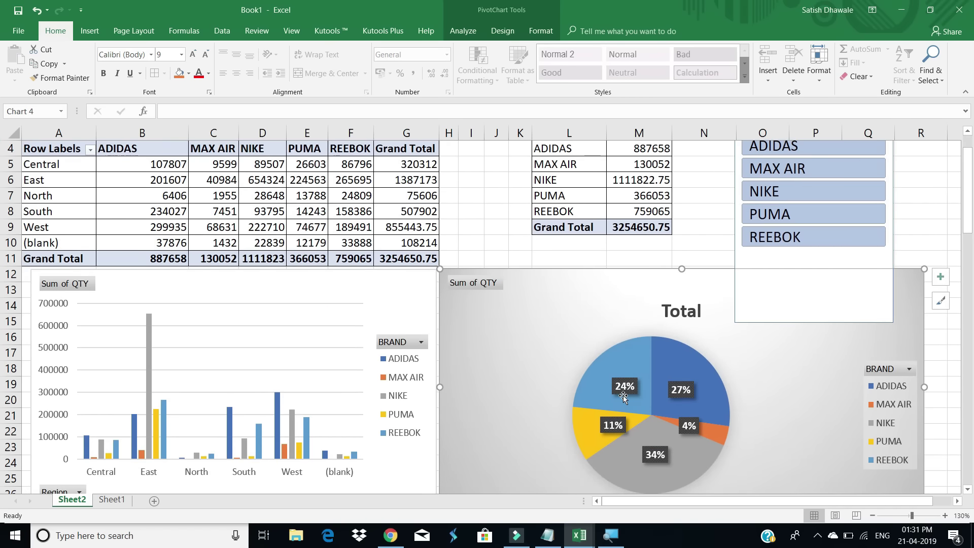
scroll(623, 398, "up", 1)
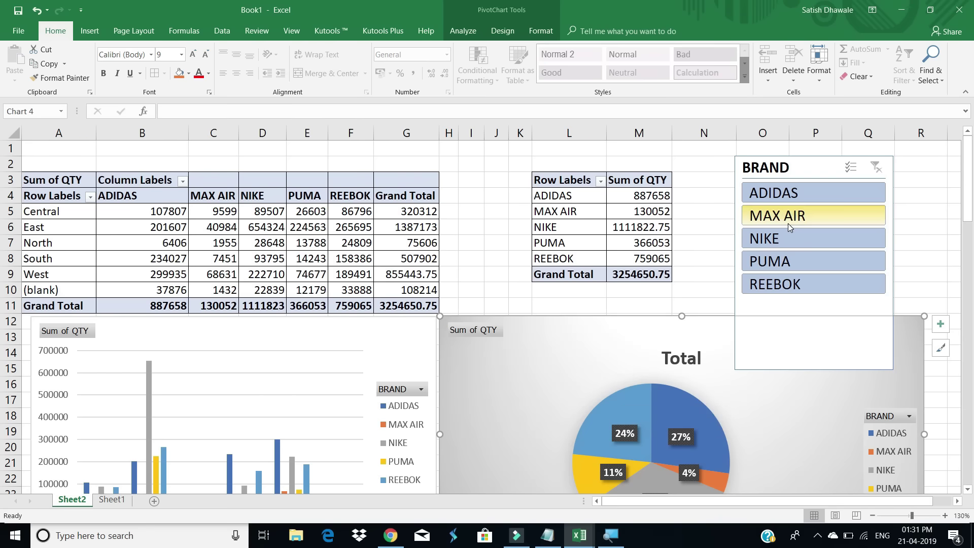
Shift the BRAND slicer slightly and connect it to PivotTable2 as well as PivotTable1 through its report connections.
left_click_drag(784, 169, 773, 168)
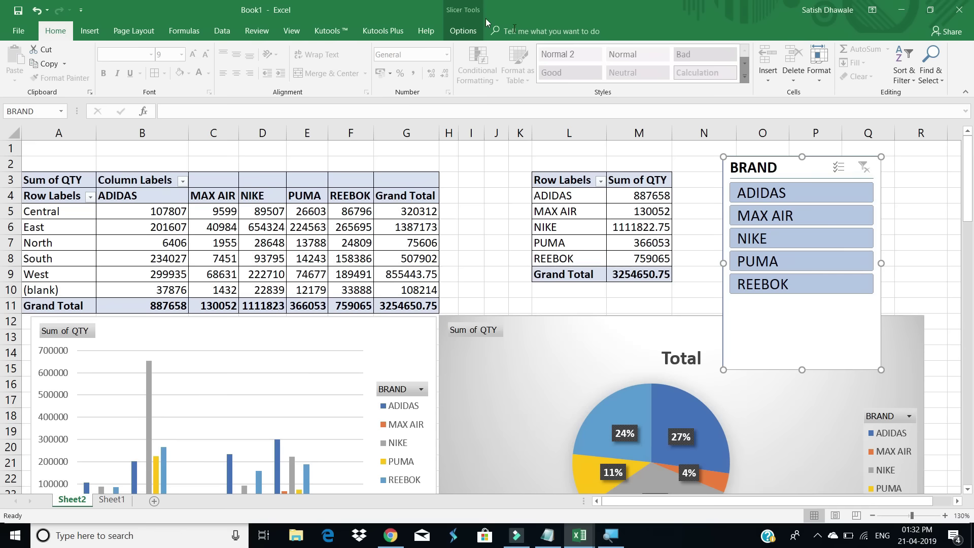
left_click(463, 32)
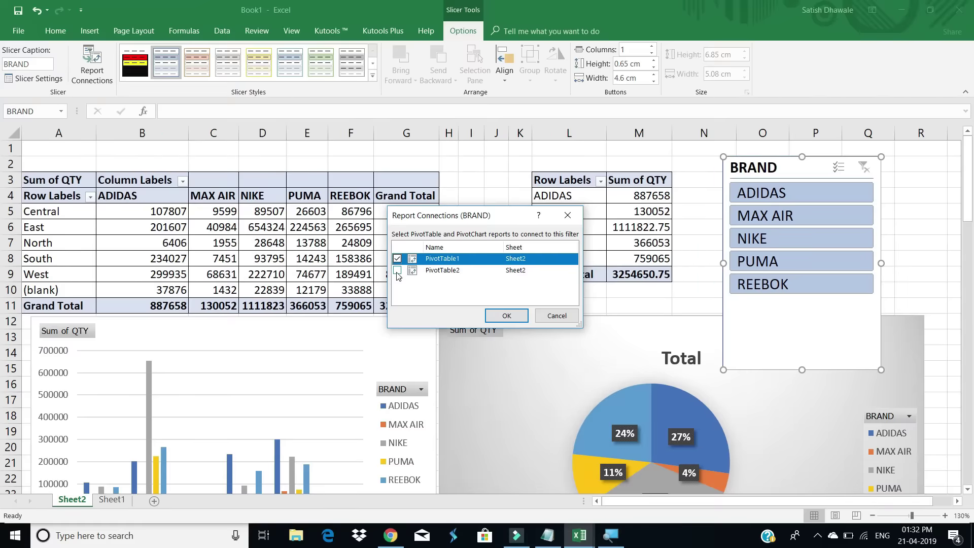
left_click(350, 274)
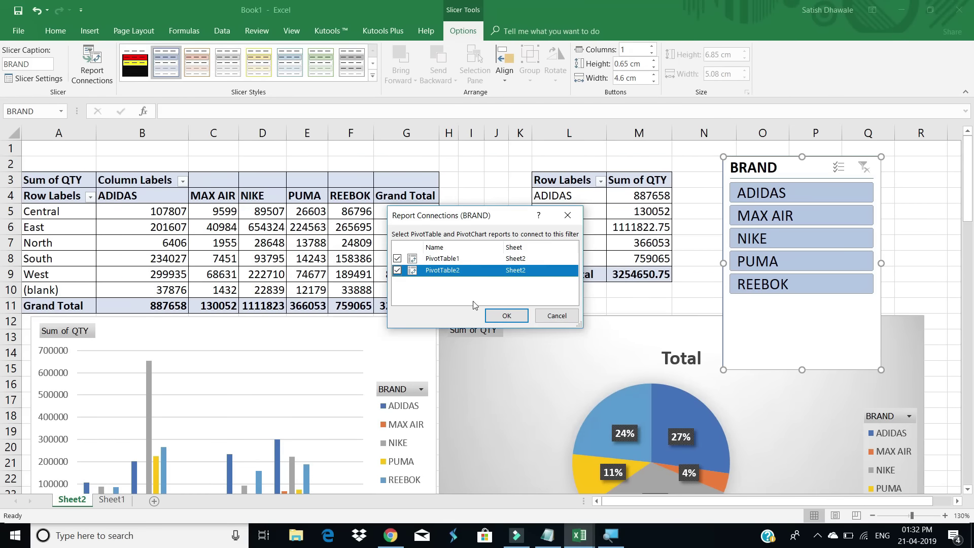
left_click(496, 318)
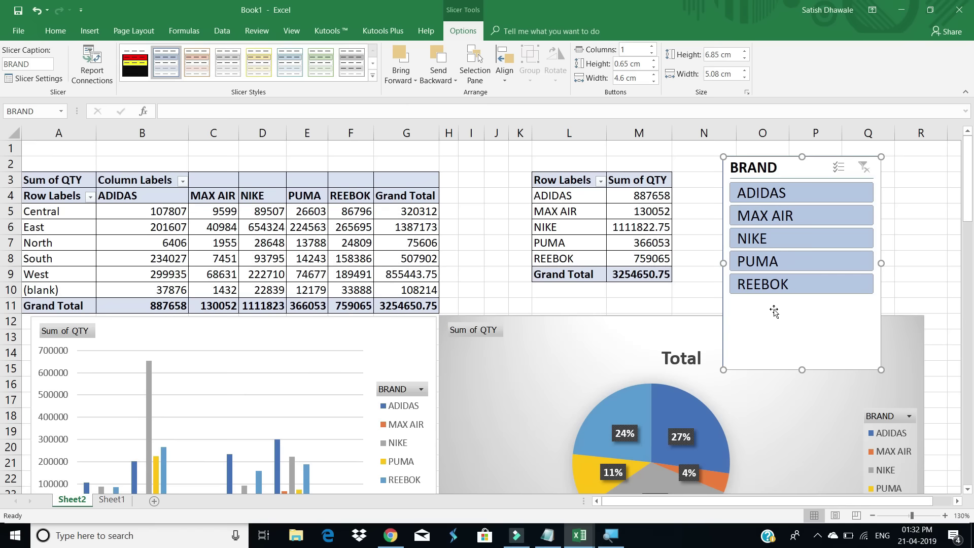
Filter both connected PivotTables to ADIDAS and PUMA with the BRAND slicer and check both charts.
left_click(823, 196)
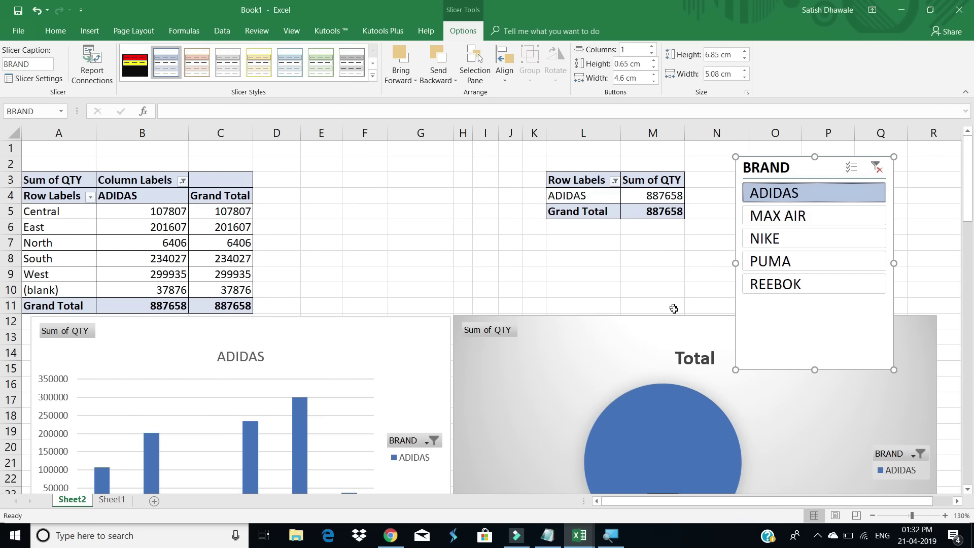
left_click(801, 266, "ctrl")
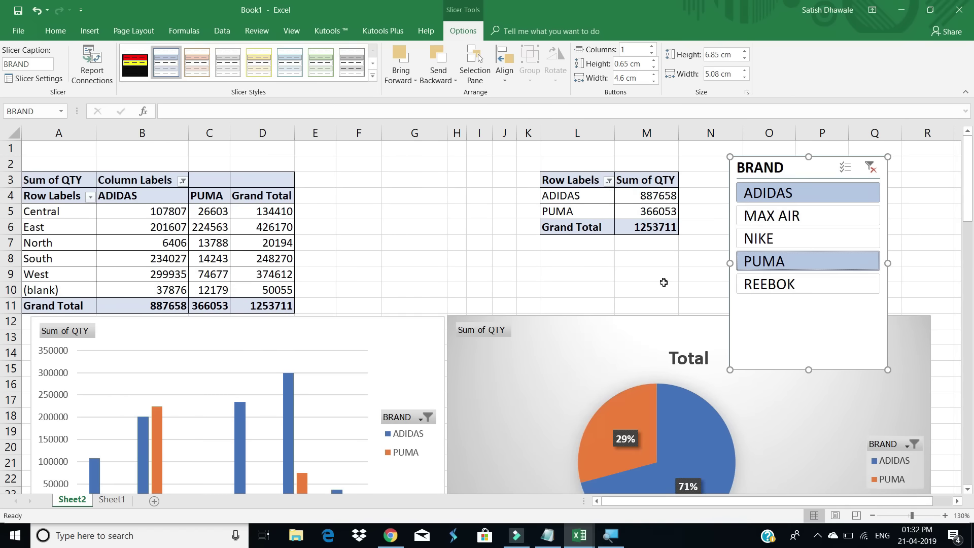
left_click(528, 281)
scroll(528, 281, "down", 2)
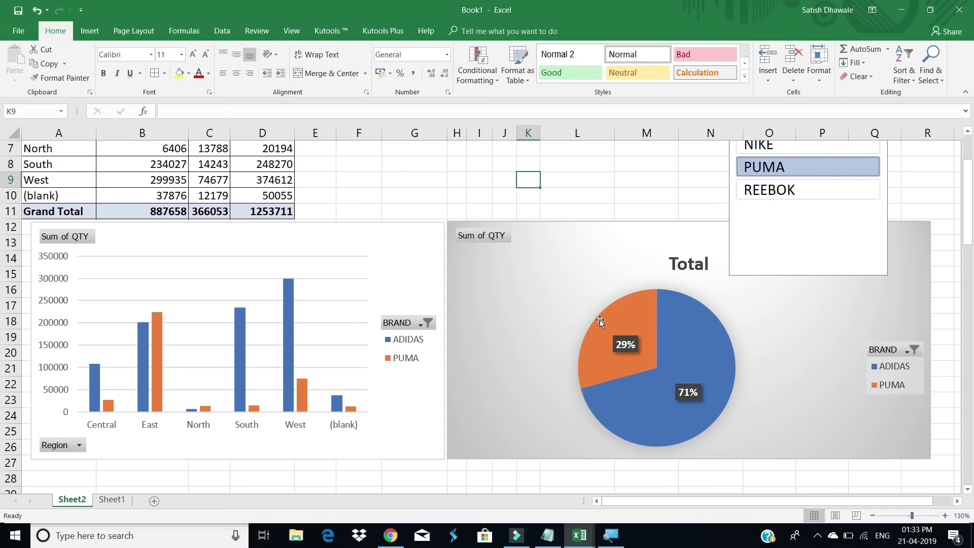
scroll(144, 383, "up", 2)
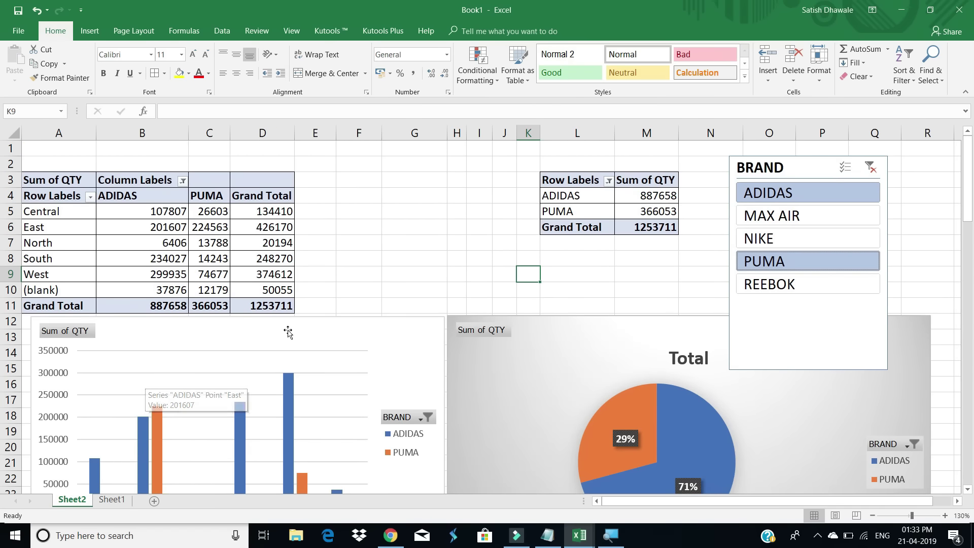
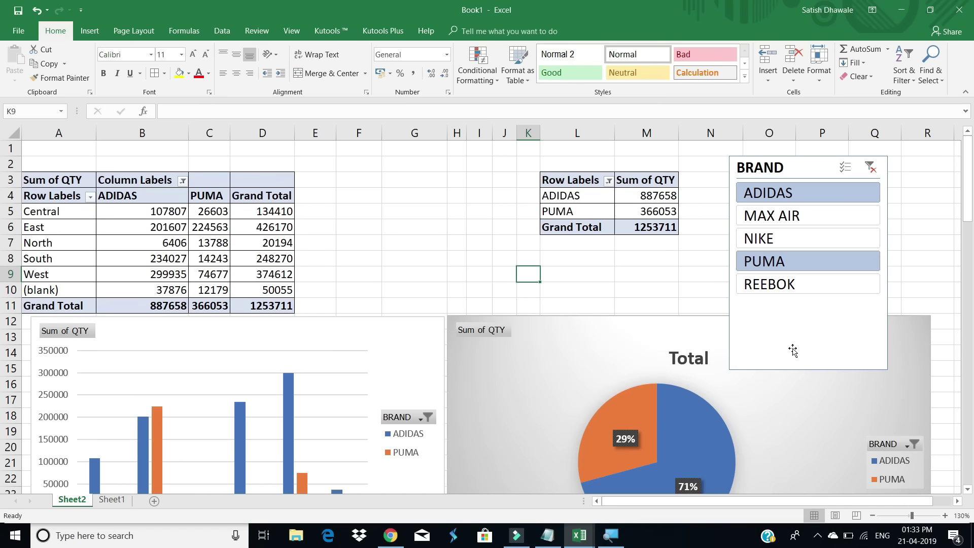
Delete the BRAND slicer, the pie chart and the column chart from Sheet2.
left_click_drag(791, 345, 760, 347)
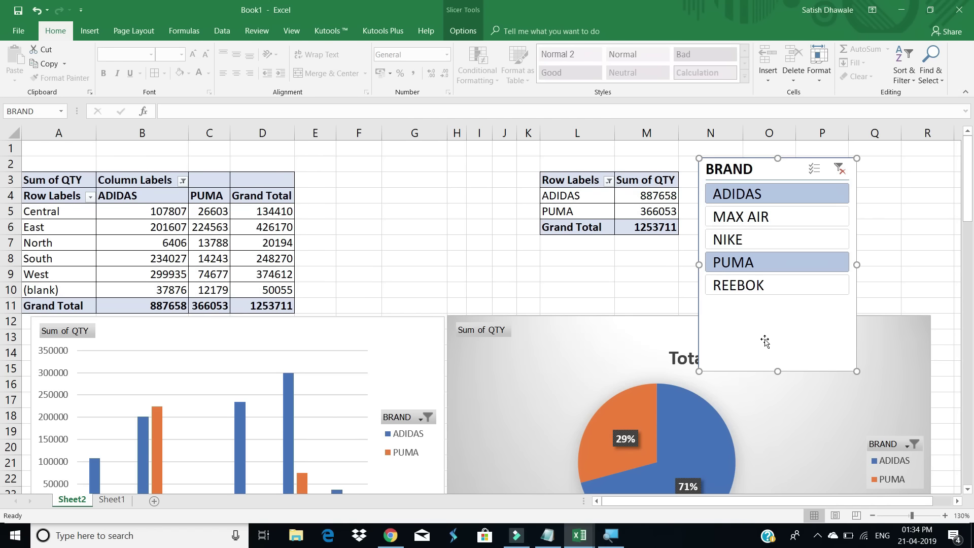
key("Delete")
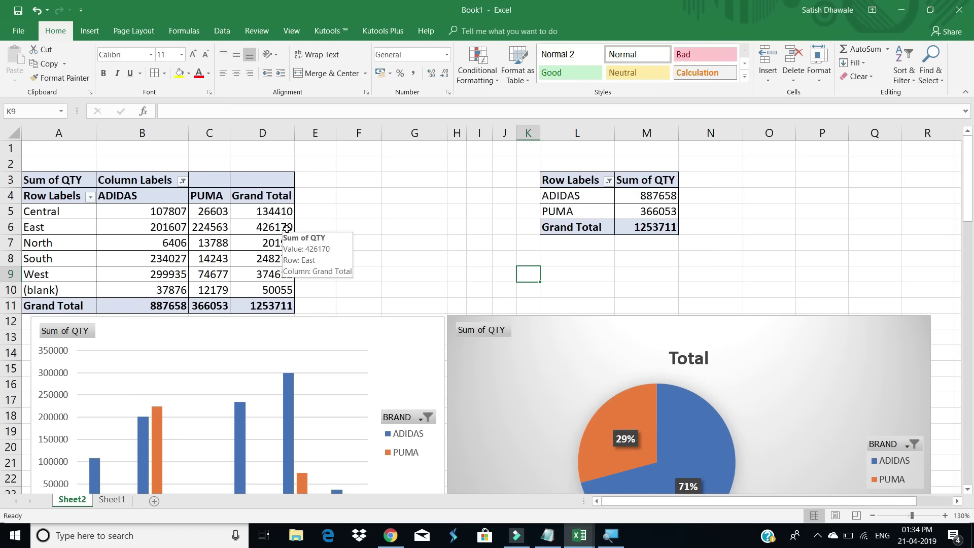
left_click(506, 361)
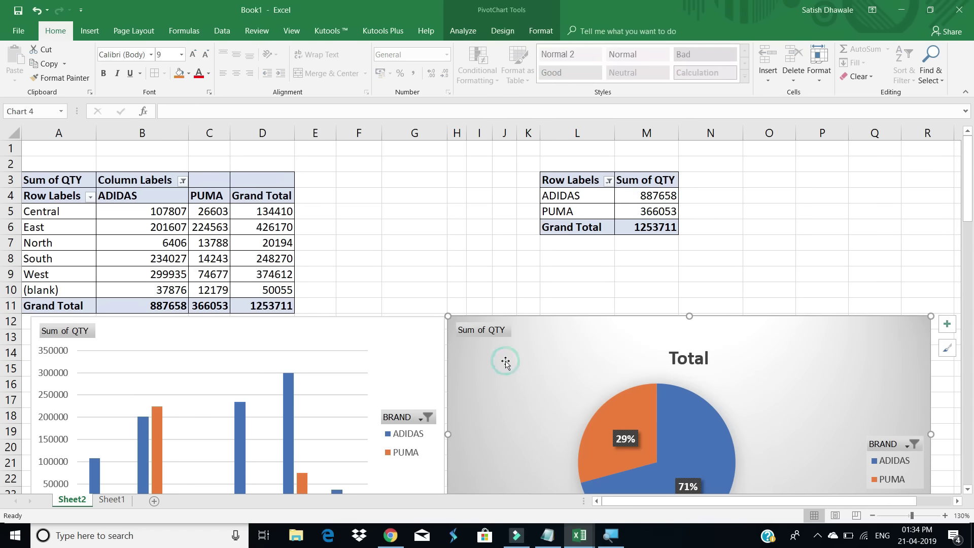
key("Delete")
left_click(407, 345)
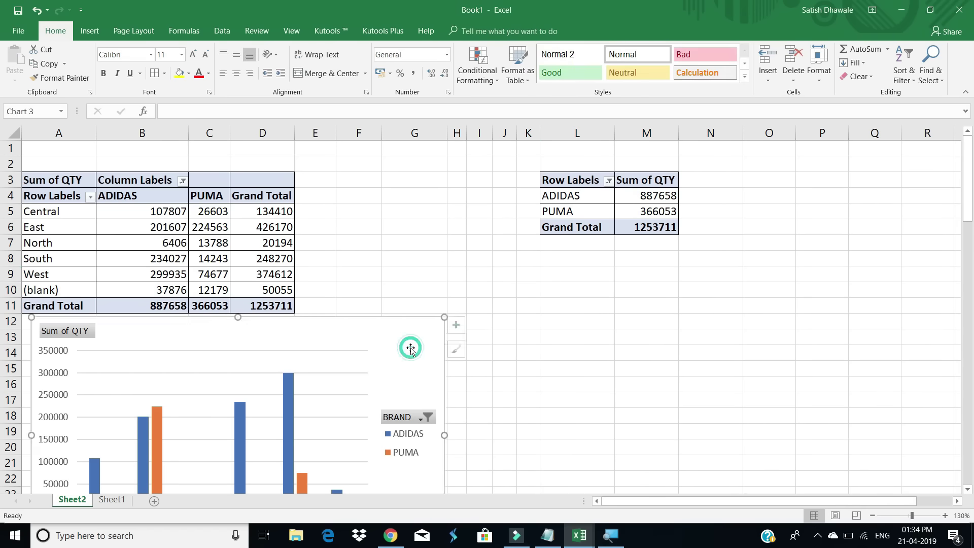
key("Delete")
Clear the BRAND filter from the column labels of the Region-by-BRAND PivotTable.
left_click(51, 195)
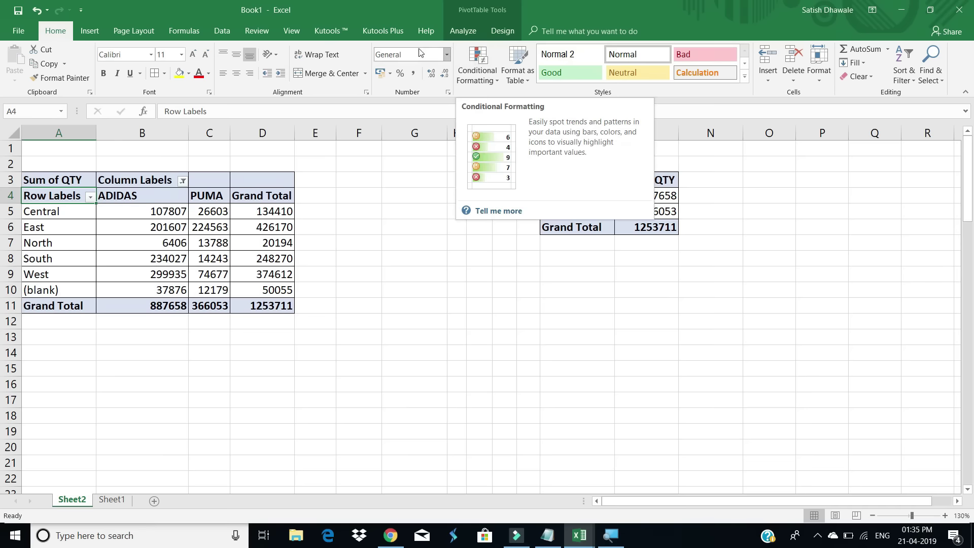
left_click(157, 180)
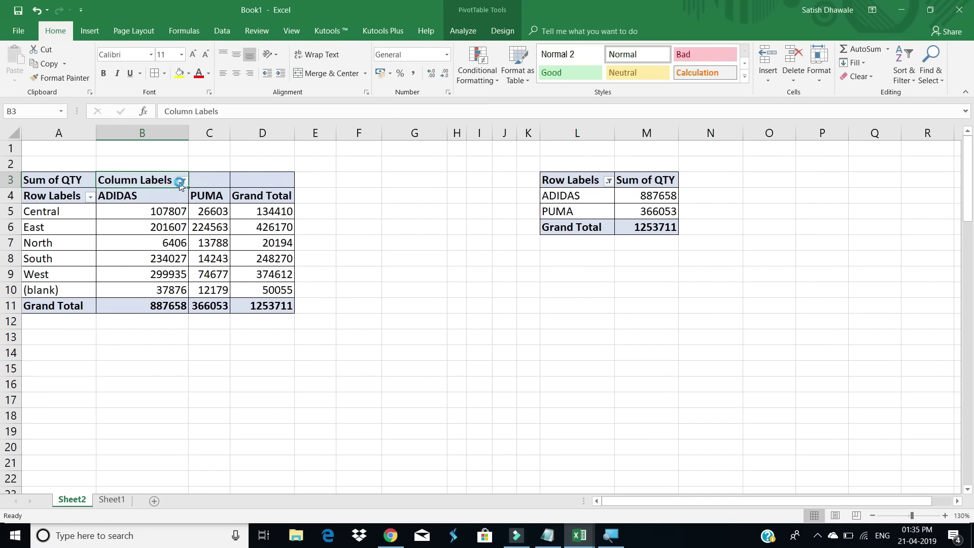
left_click(181, 181)
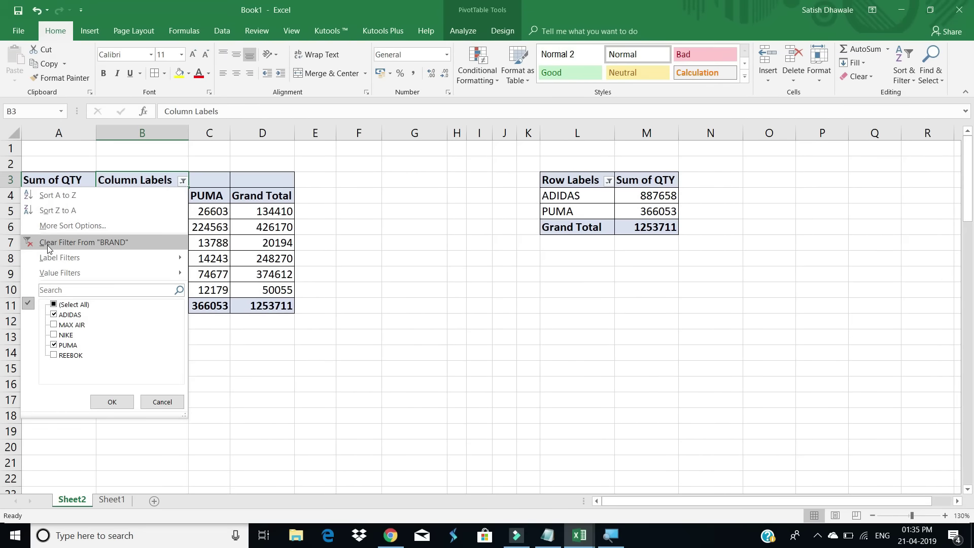
left_click(48, 245)
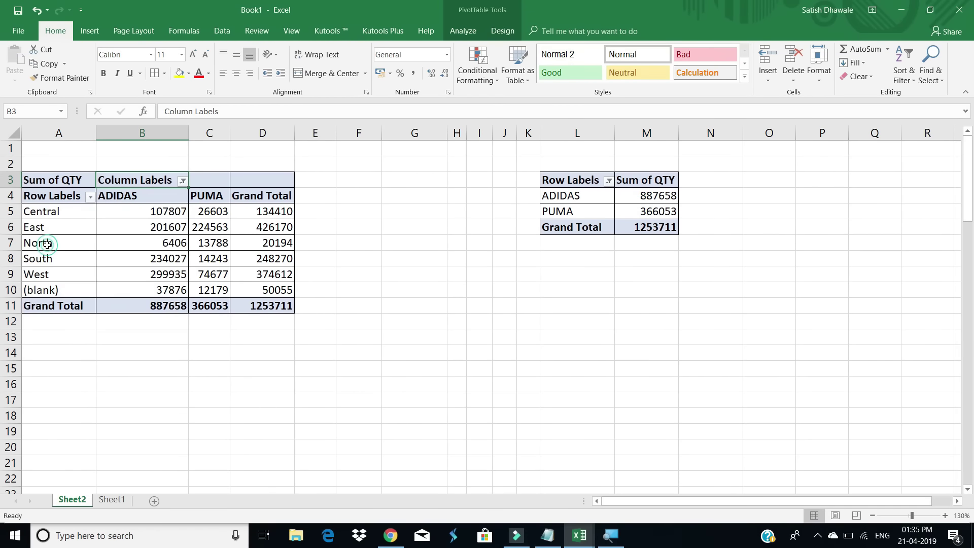
Show the field list for the Region-by-BRAND PivotTable and add MONTH as a report filter.
left_click(191, 240)
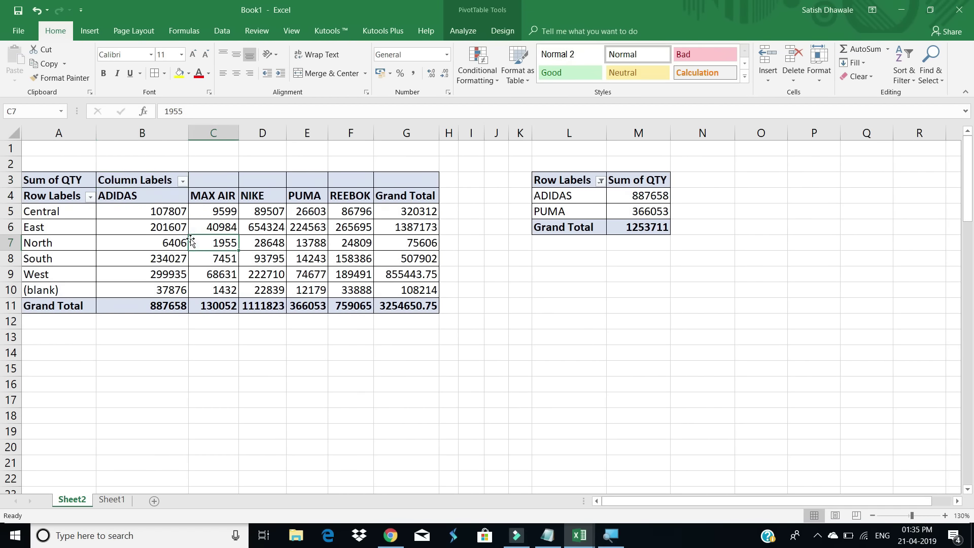
left_click(74, 185)
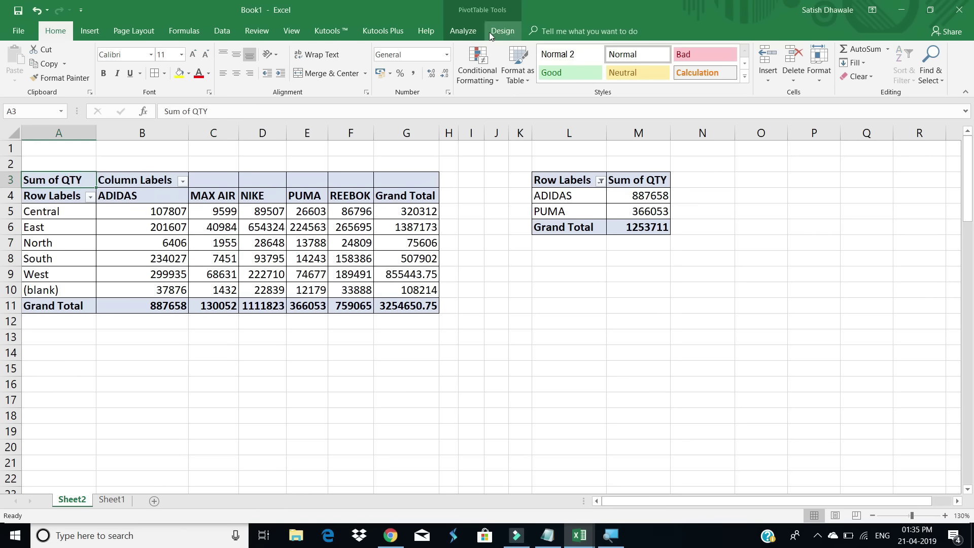
left_click(472, 32)
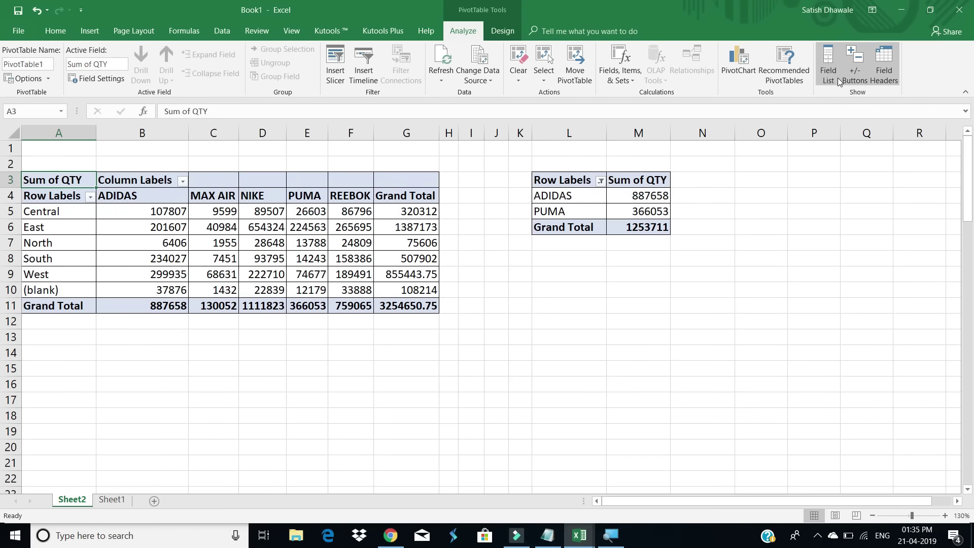
left_click(838, 78)
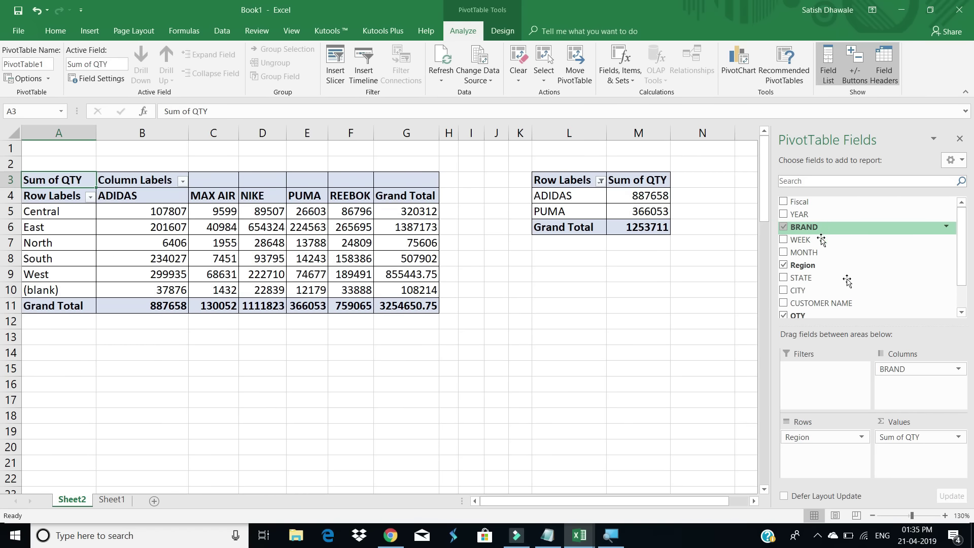
left_click_drag(847, 280, 912, 372)
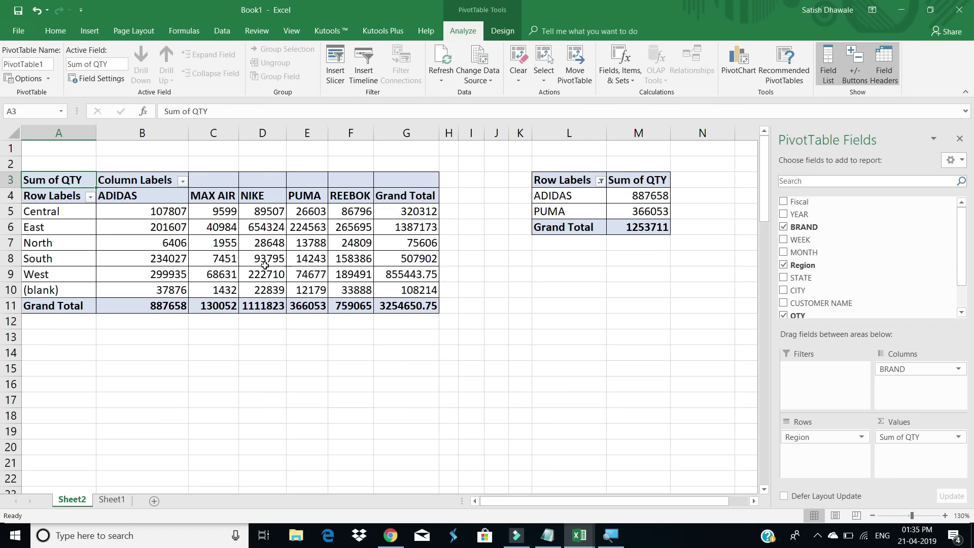
left_click_drag(133, 196, 424, 310)
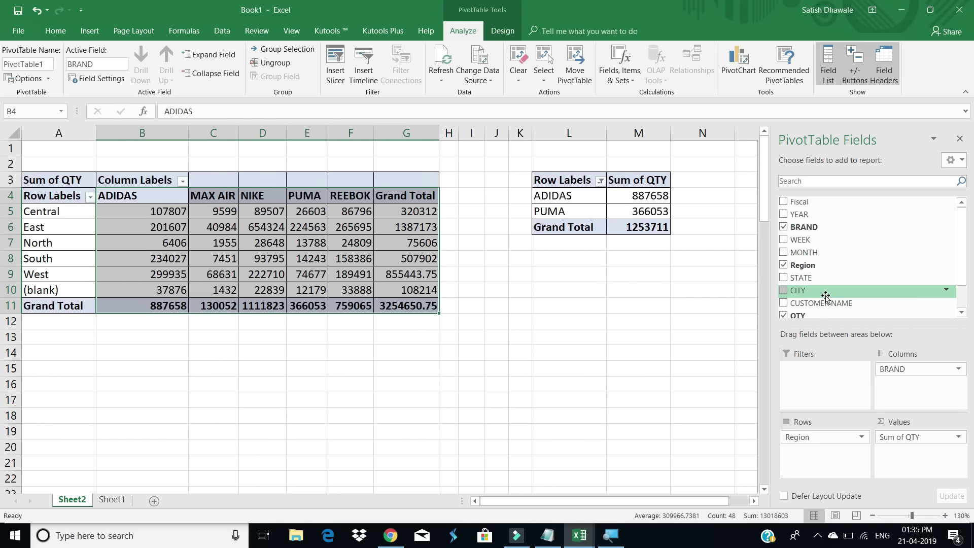
left_click_drag(812, 252, 827, 378)
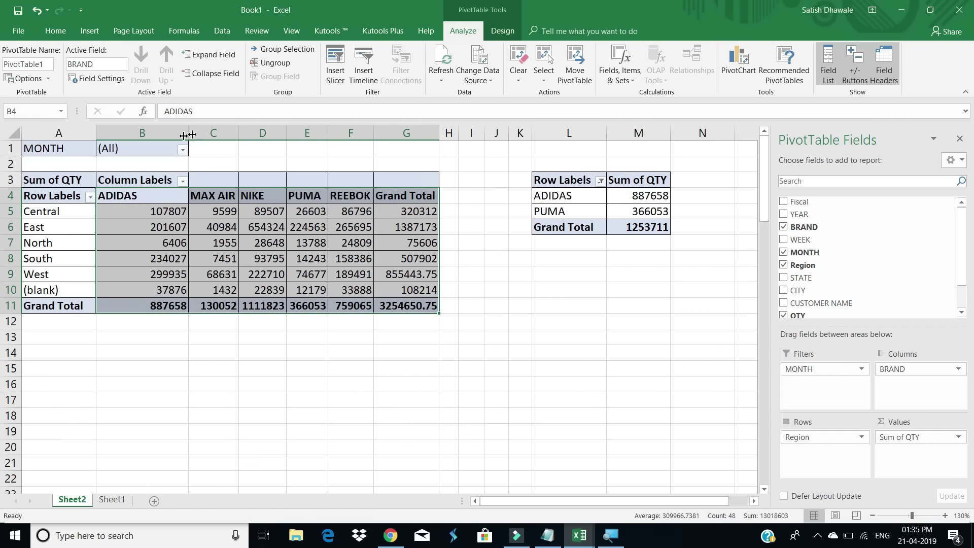
Look through the items of the MONTH report filter and its option for selecting multiple items, leaving the filter unapplied.
left_click(160, 147)
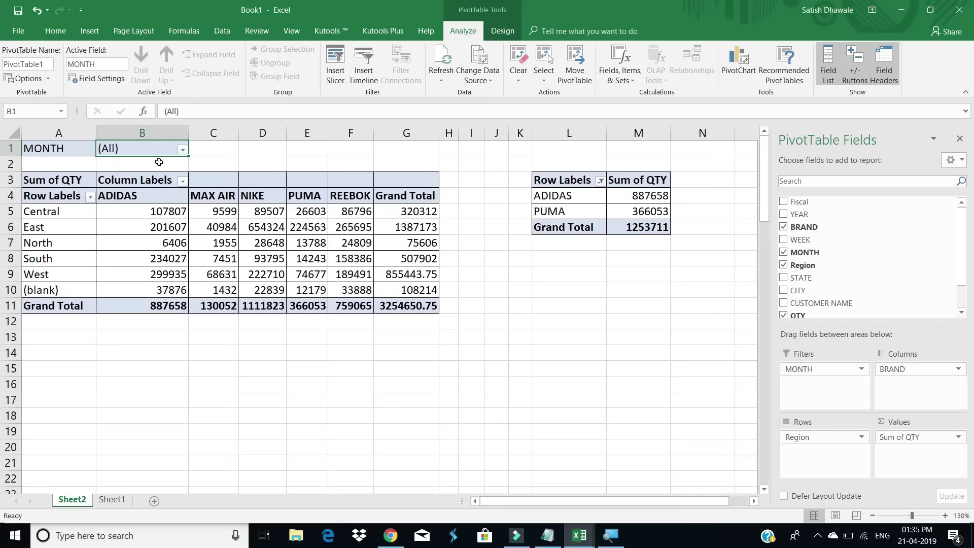
left_click(182, 150)
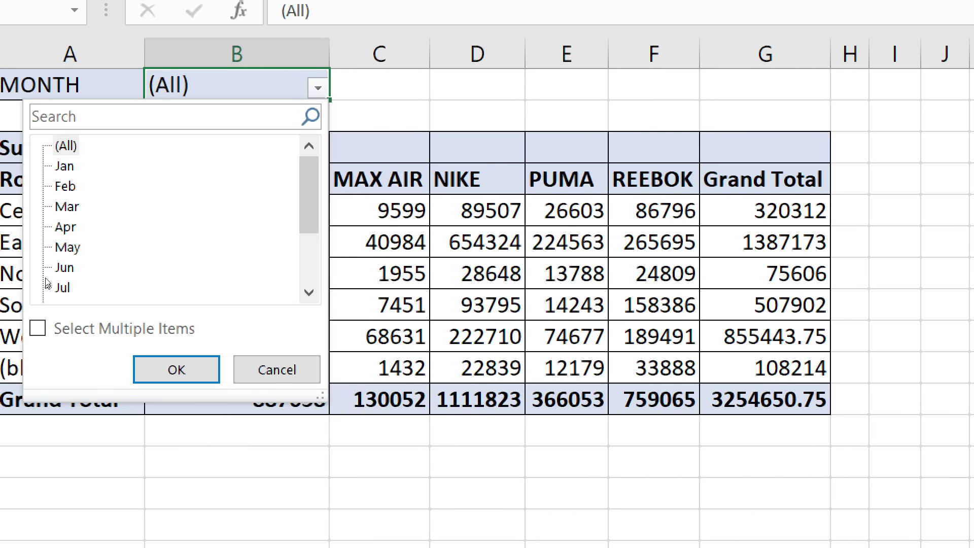
left_click(45, 271)
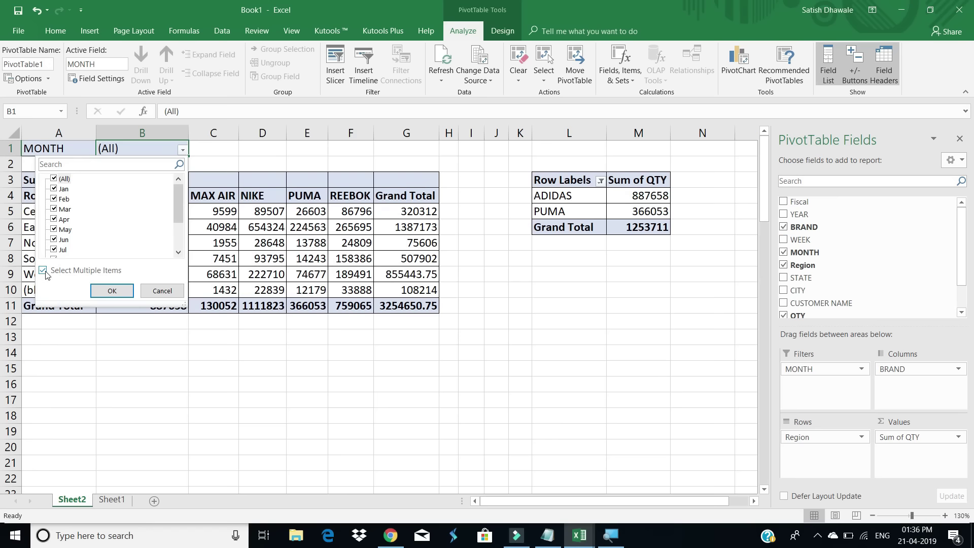
left_click(45, 272)
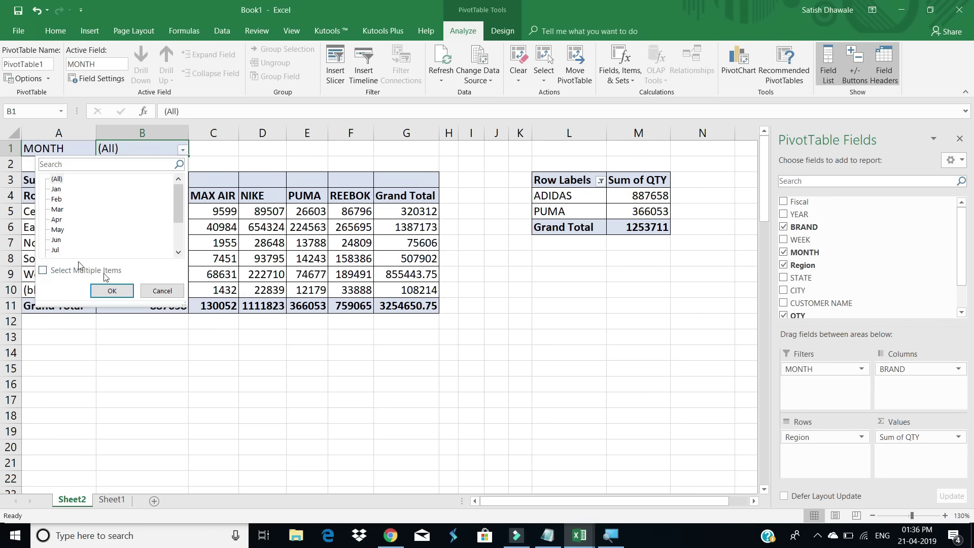
left_click(158, 291)
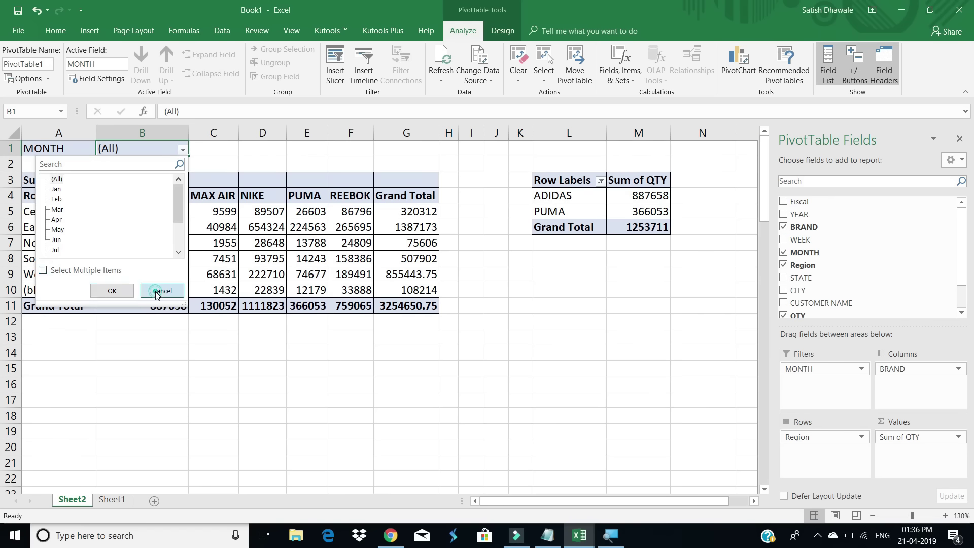
Generate a separate report filter page for every MONTH from the Region-by-BRAND PivotTable.
left_click_drag(69, 195, 403, 304)
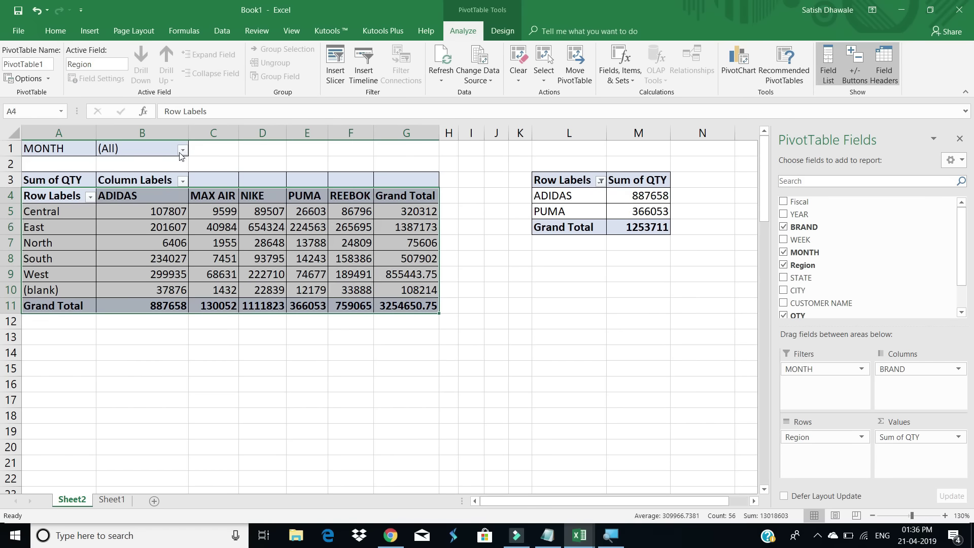
left_click(137, 207)
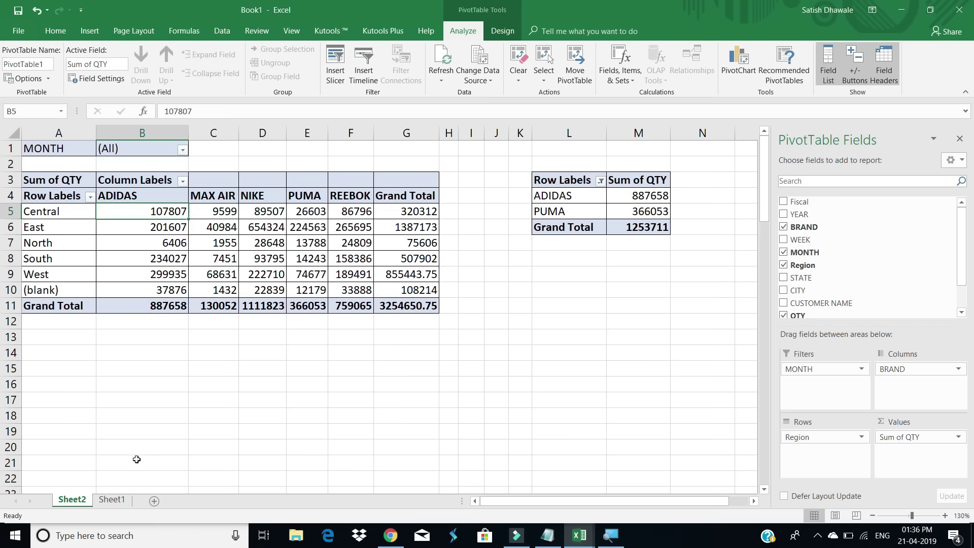
left_click(172, 253)
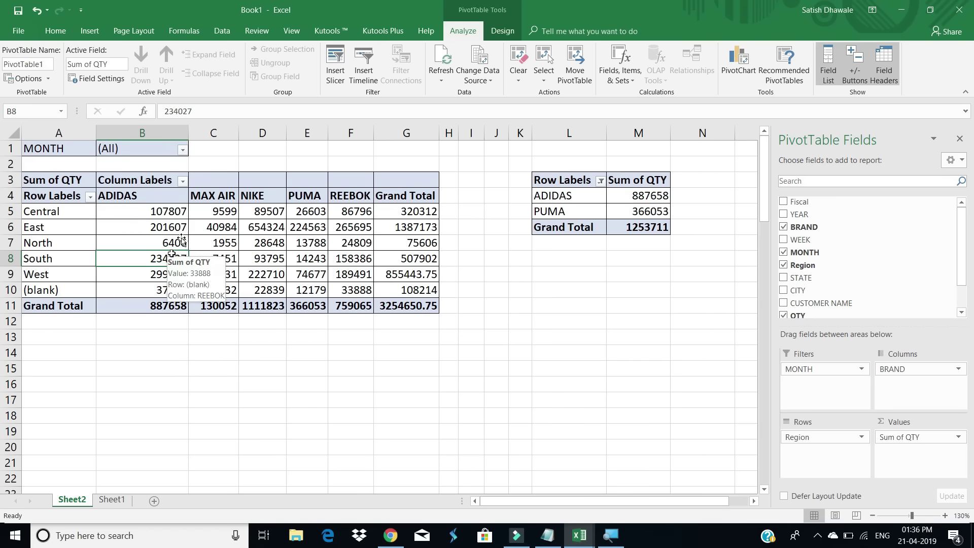
left_click(463, 32)
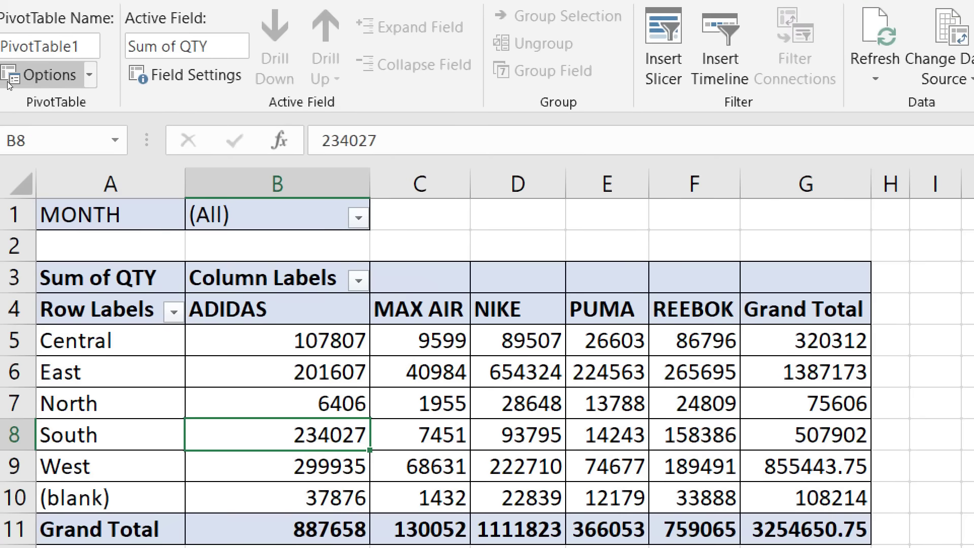
left_click(48, 79)
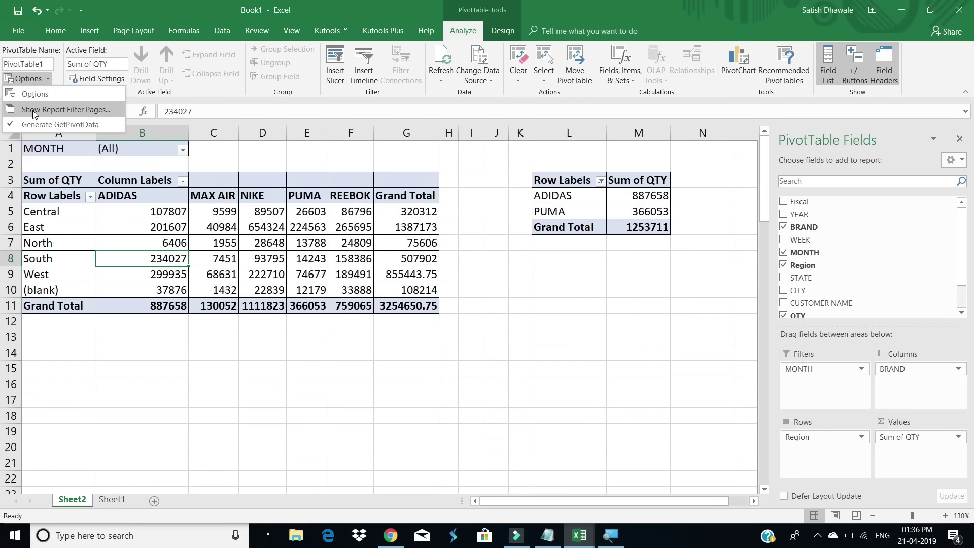
left_click(32, 110)
left_click_drag(455, 192, 438, 207)
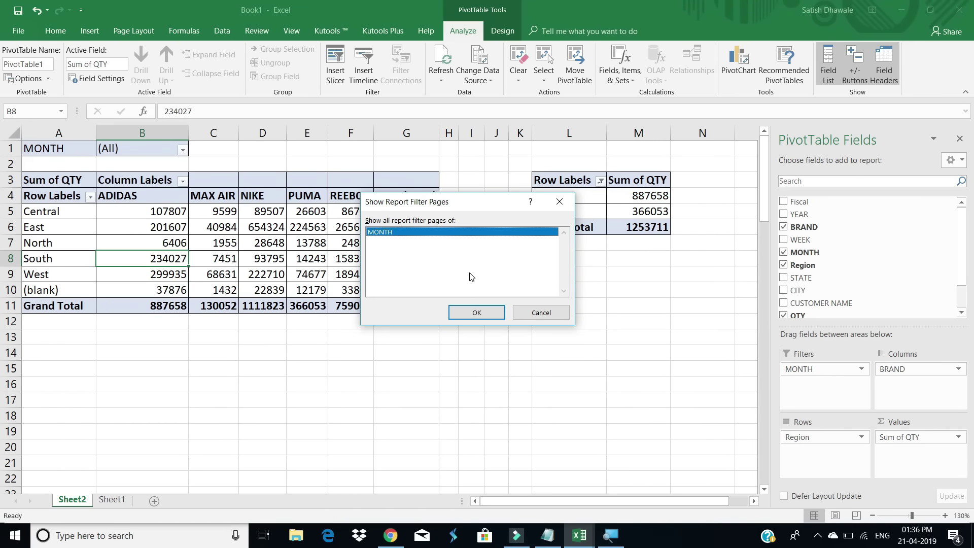
left_click(478, 313)
left_click(496, 311)
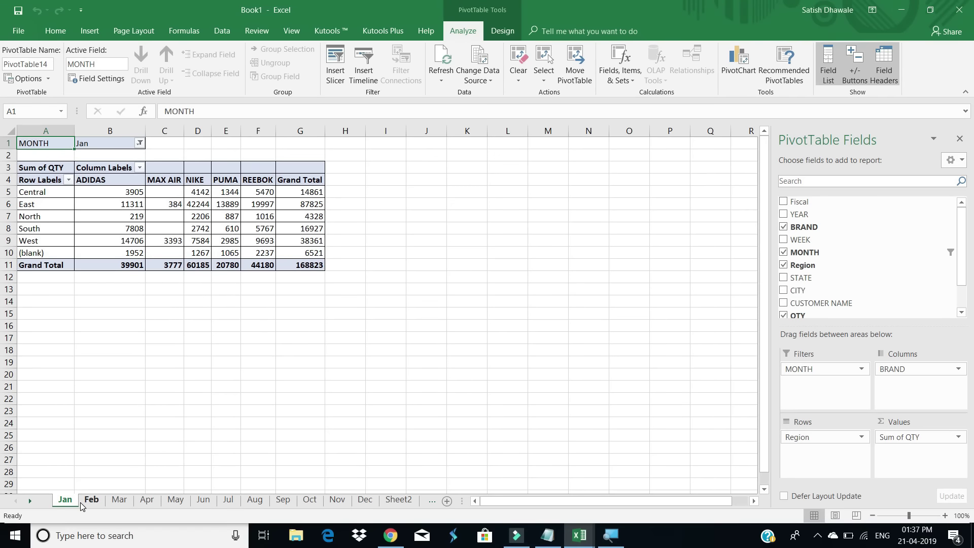
Review the monthly PivotTable sheets from Feb through Dec and return to Sheet2.
left_click(89, 501)
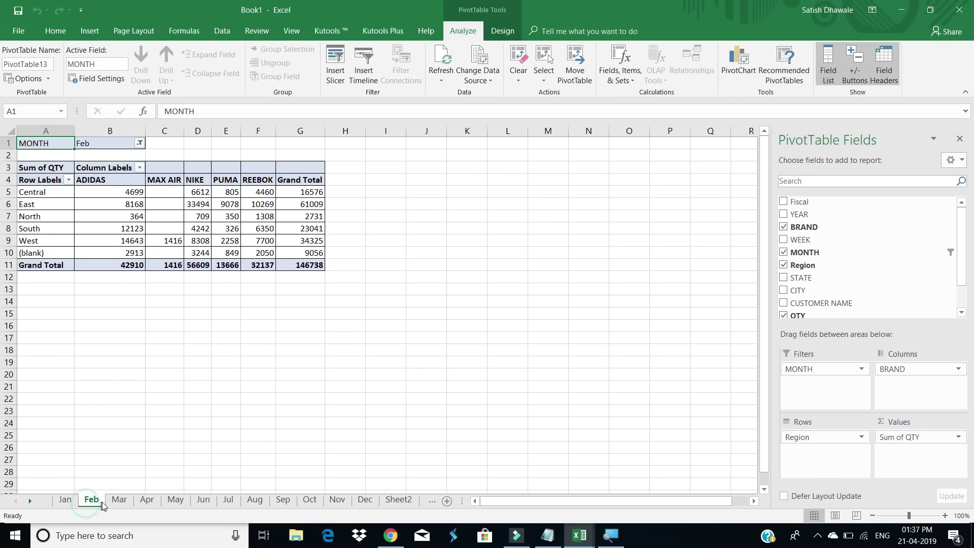
left_click(119, 502)
left_click(145, 501)
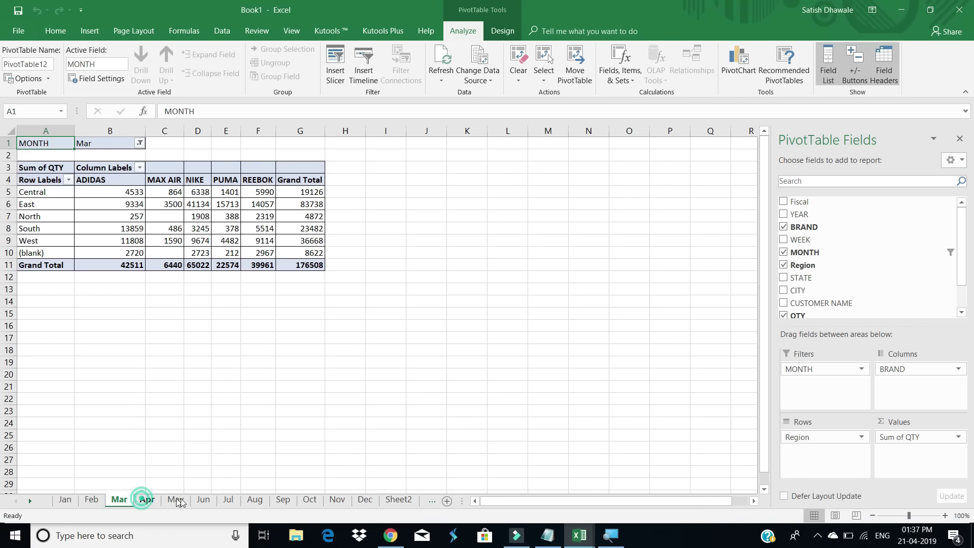
left_click(175, 501)
left_click(203, 502)
left_click(228, 501)
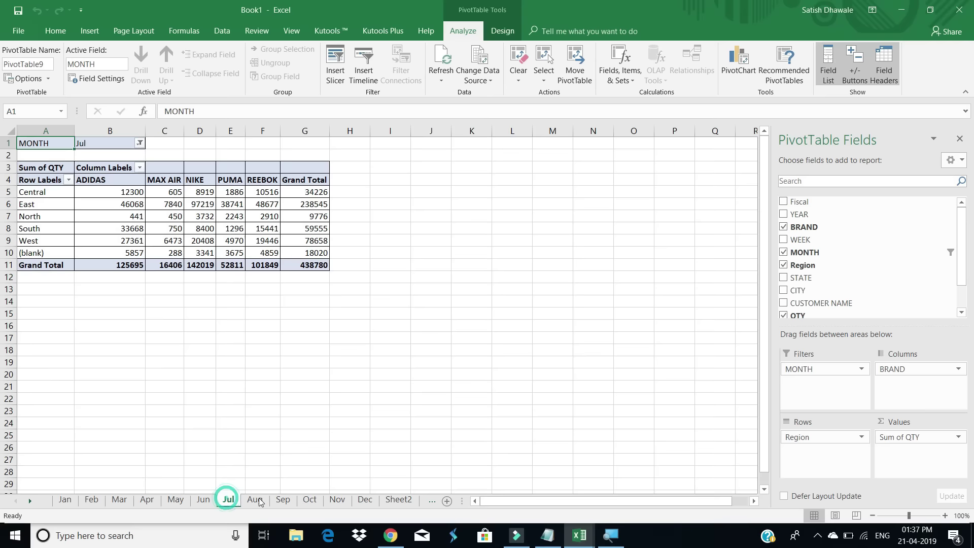
left_click(254, 501)
left_click(283, 501)
left_click(310, 501)
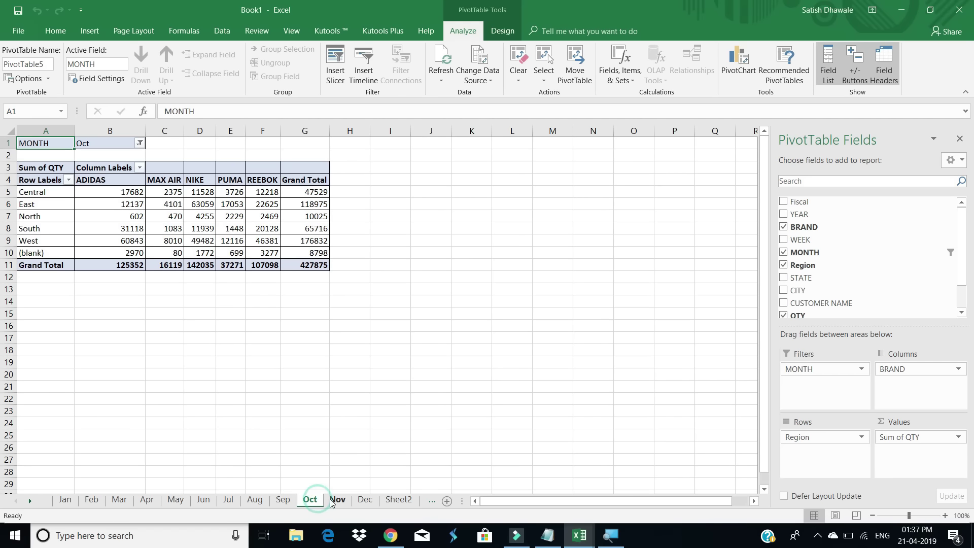
left_click(335, 501)
left_click(365, 501)
left_click(397, 501)
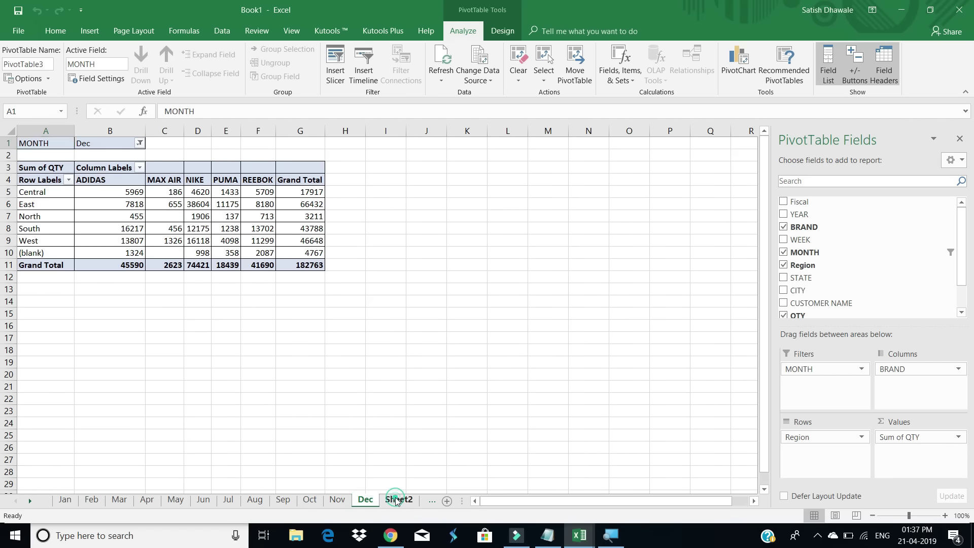
left_click(130, 234)
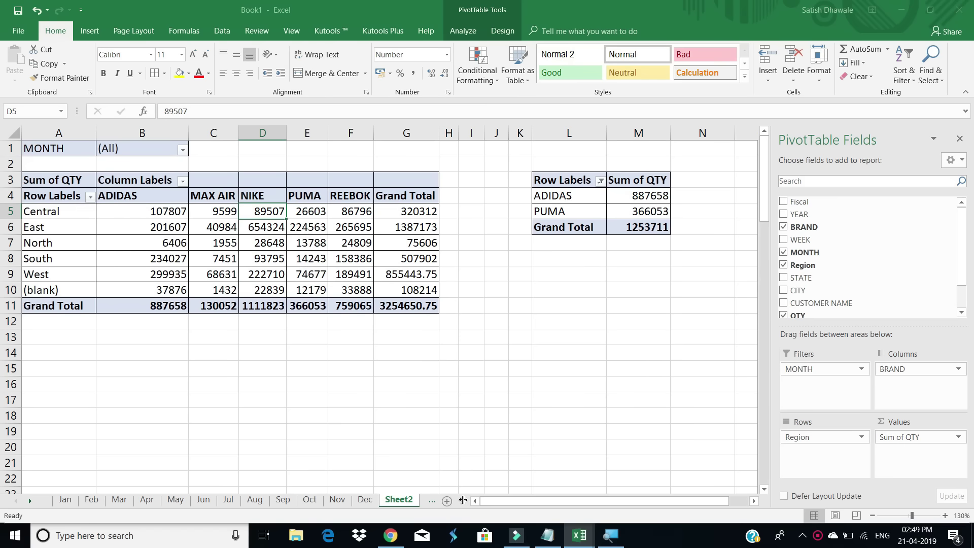
Open Sheet15 and examine its DATE, PRODUCT and QUANTITY records.
left_click_drag(462, 501, 517, 497)
left_click(474, 499)
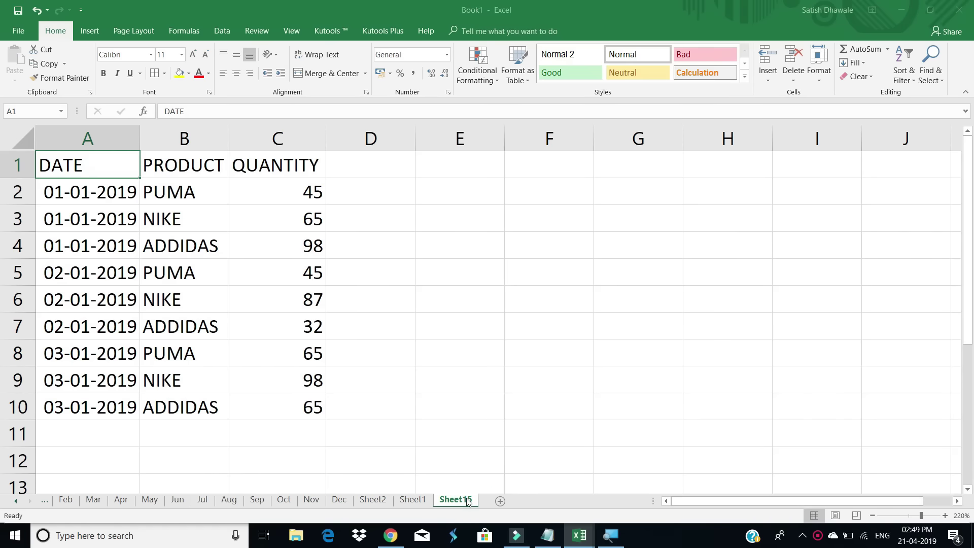
left_click_drag(79, 165, 270, 397)
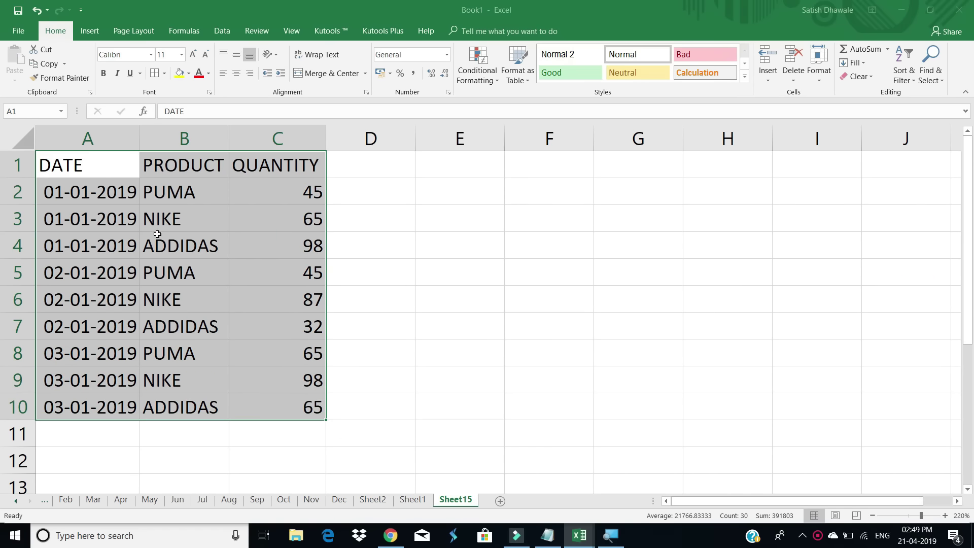
left_click_drag(86, 195, 79, 400)
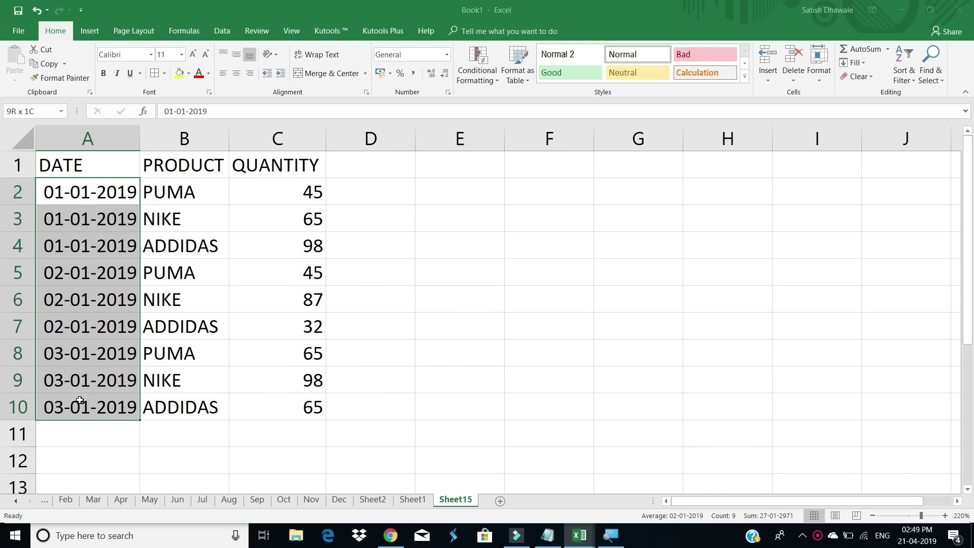
left_click(81, 167)
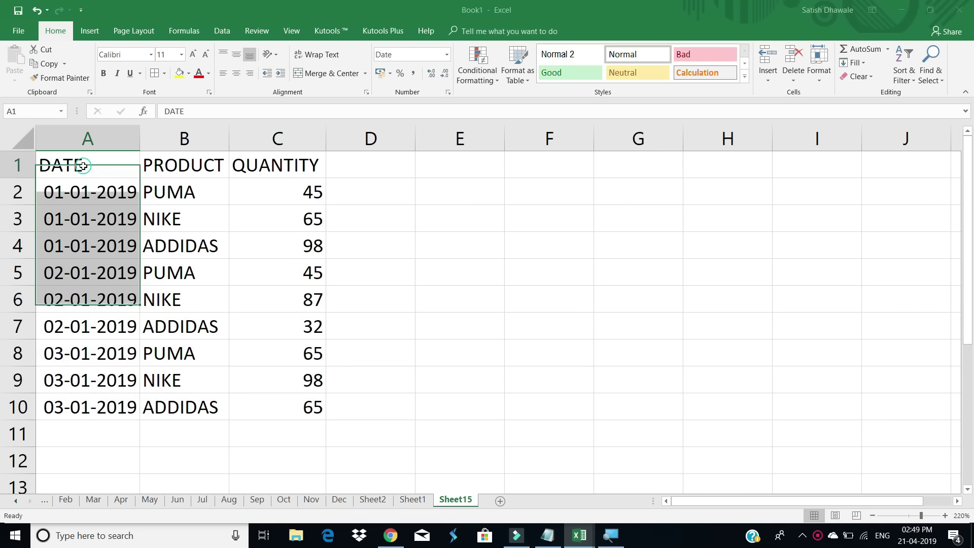
left_click_drag(85, 191, 85, 330)
left_click(90, 357)
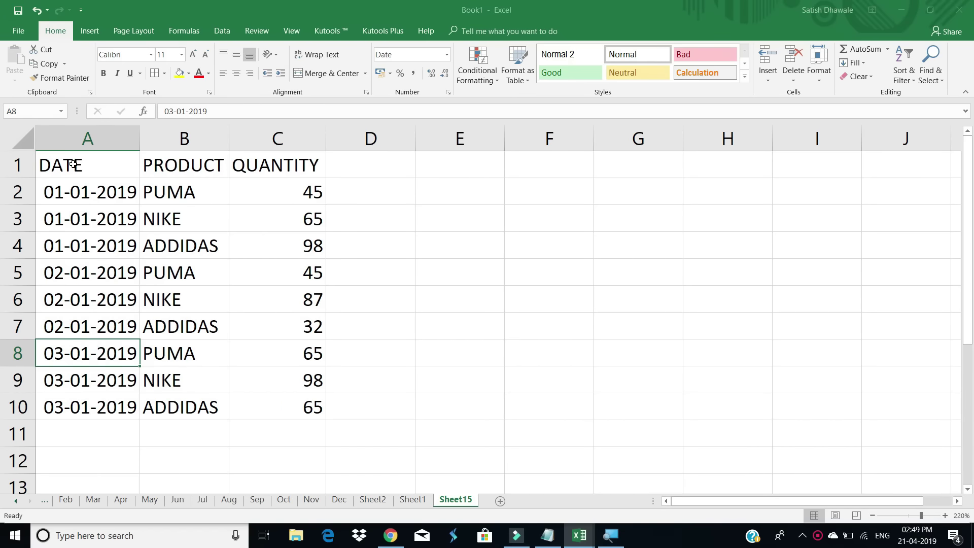
Create a PivotTable from the DATE, PRODUCT and QUANTITY range A1:C10, placed on the existing worksheet at cell E1.
left_click_drag(74, 165, 273, 396)
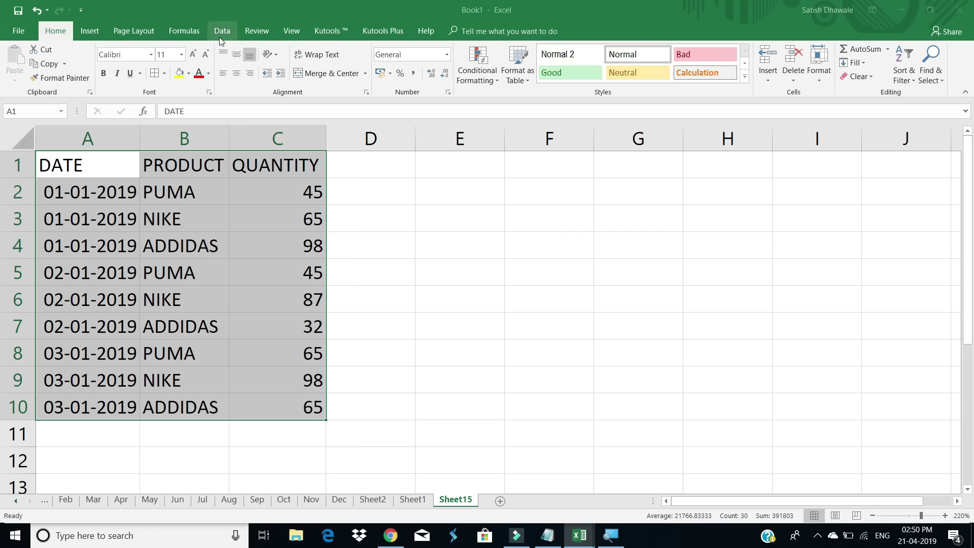
left_click(89, 31)
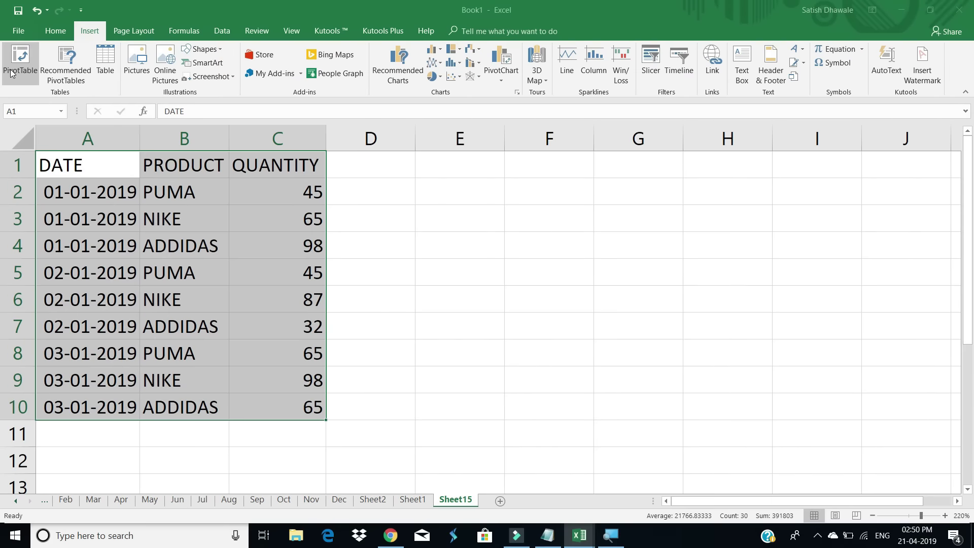
left_click(10, 73)
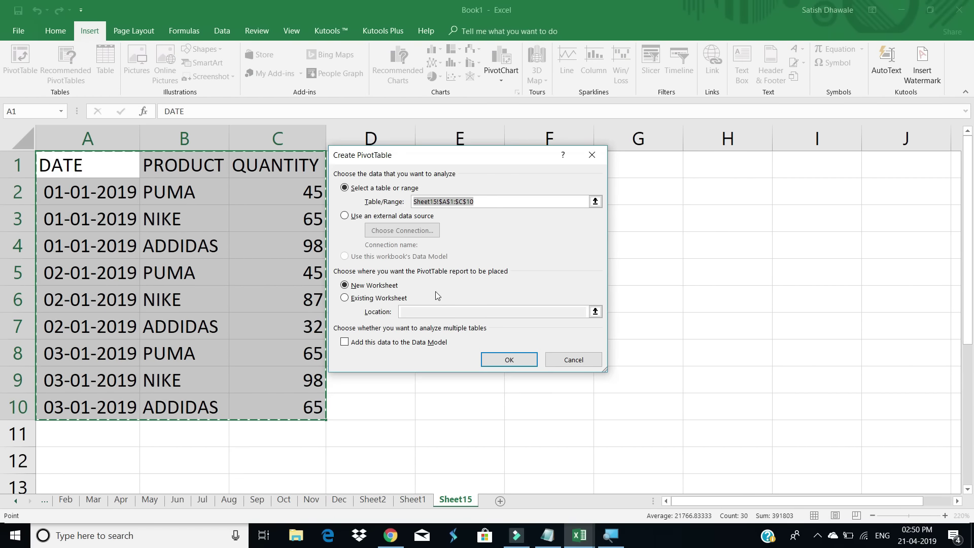
left_click(371, 301)
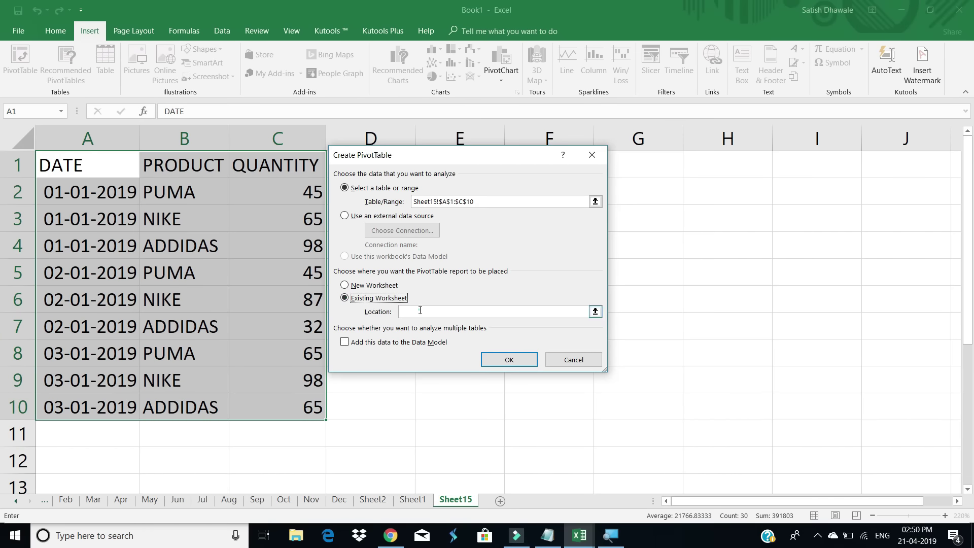
left_click(420, 311)
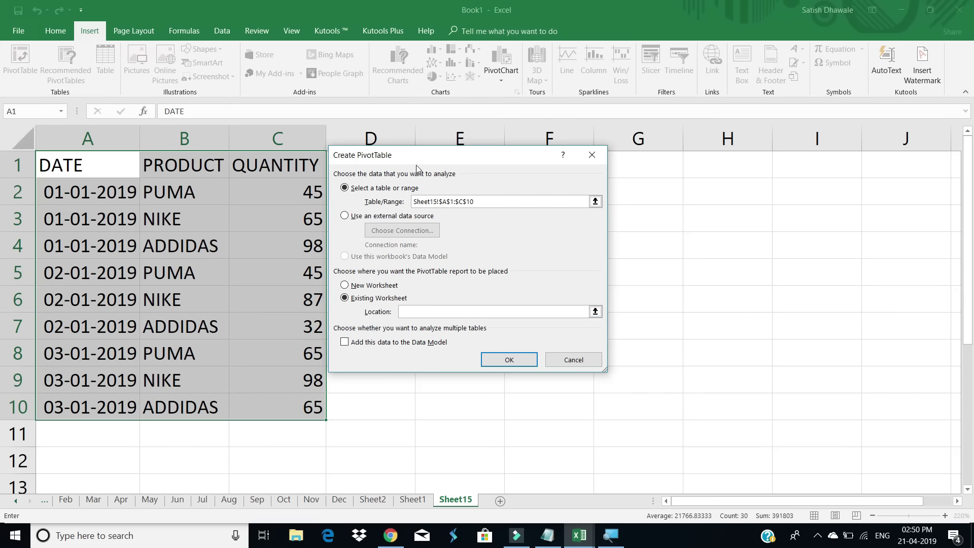
left_click_drag(416, 158, 248, 202)
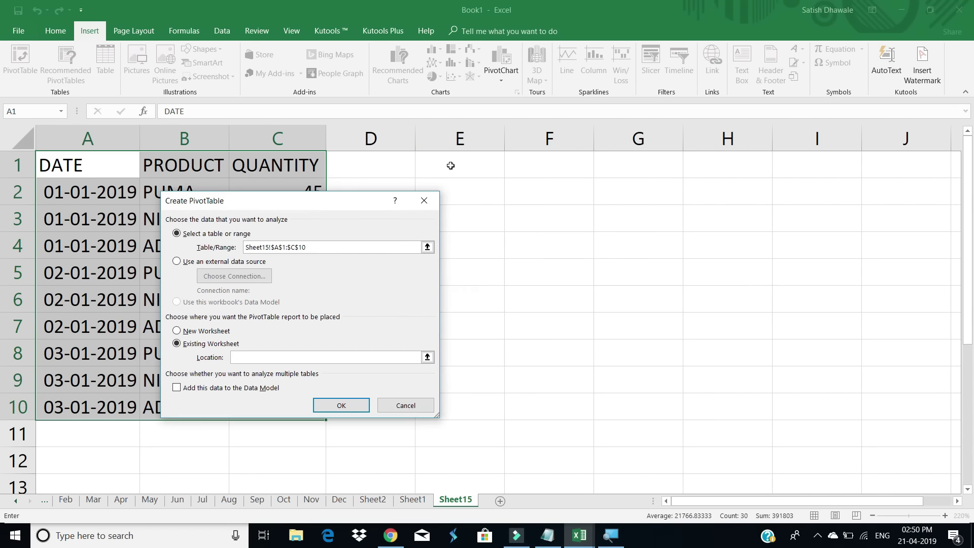
left_click(463, 163)
left_click(361, 405)
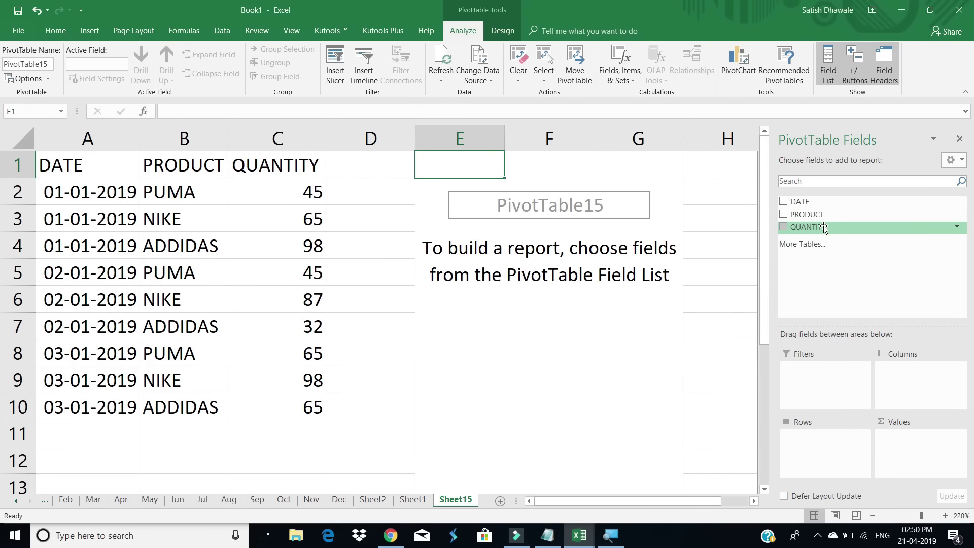
Set up the new PivotTable with PRODUCT as rows and the sum of QUANTITY as values.
left_click_drag(812, 203, 868, 547)
left_click_drag(847, 446, 832, 449)
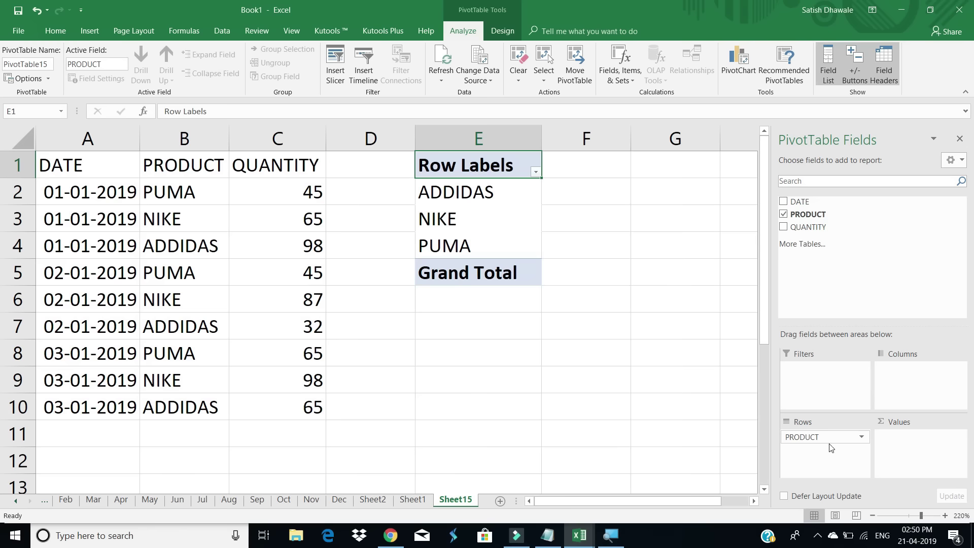
left_click_drag(812, 228, 913, 449)
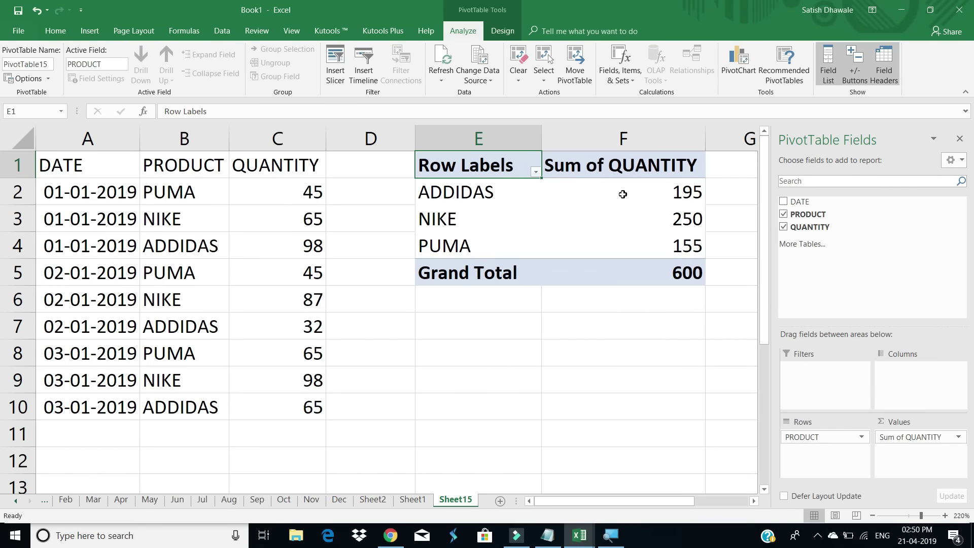
Apply borders to all cells of the product PivotTable and add DATE as its report filter.
left_click_drag(507, 165, 629, 273)
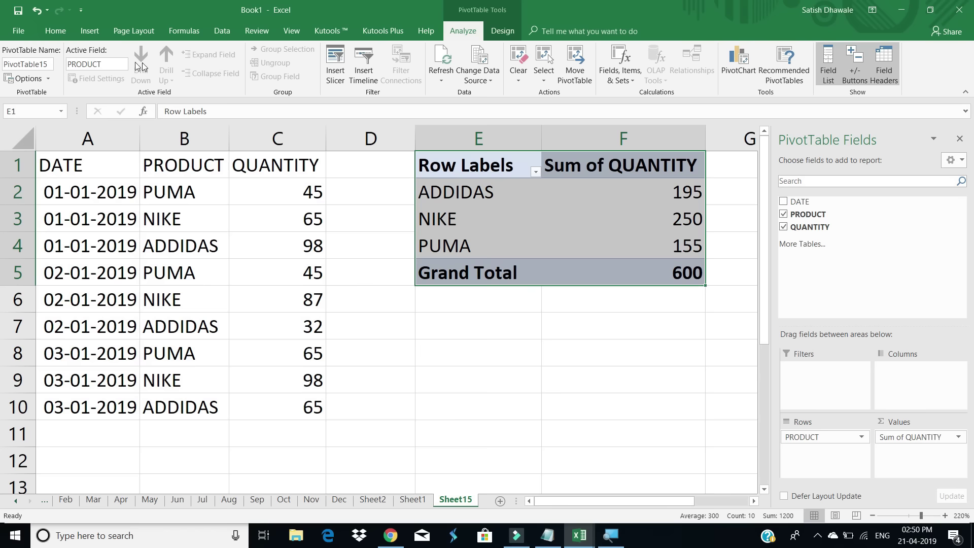
left_click(65, 33)
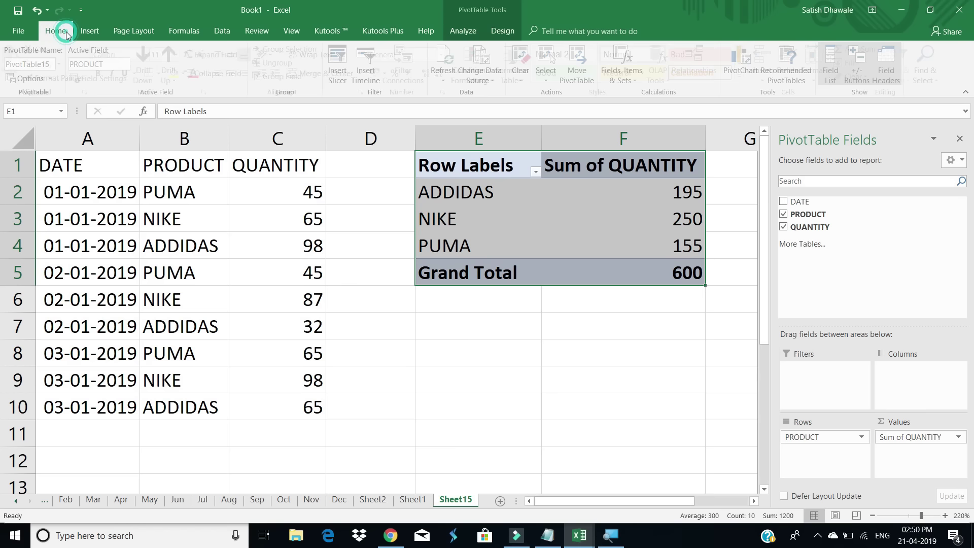
left_click(154, 73)
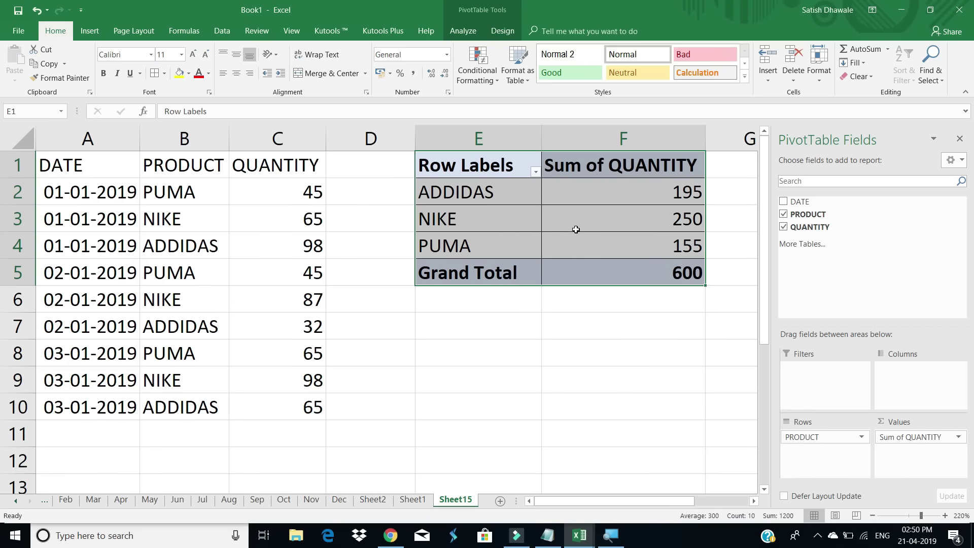
left_click_drag(807, 202, 821, 375)
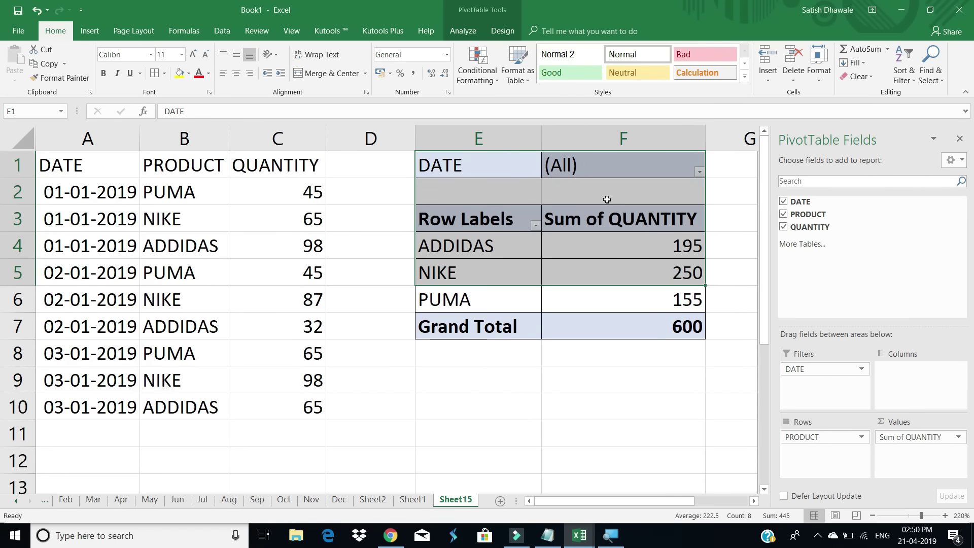
left_click(588, 166)
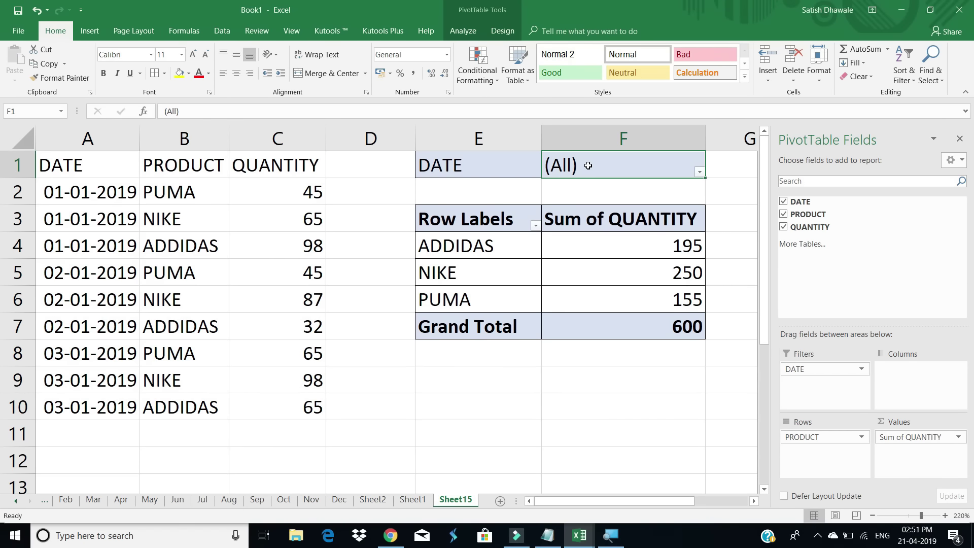
Insert a timeline for the PivotTable's DATE field and move it down to start around row 6.
left_click(457, 31)
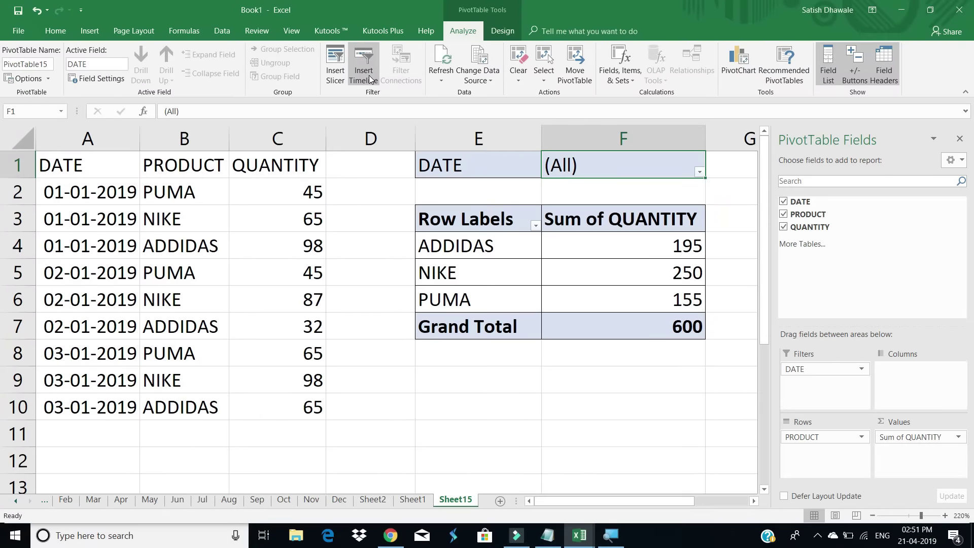
left_click(369, 75)
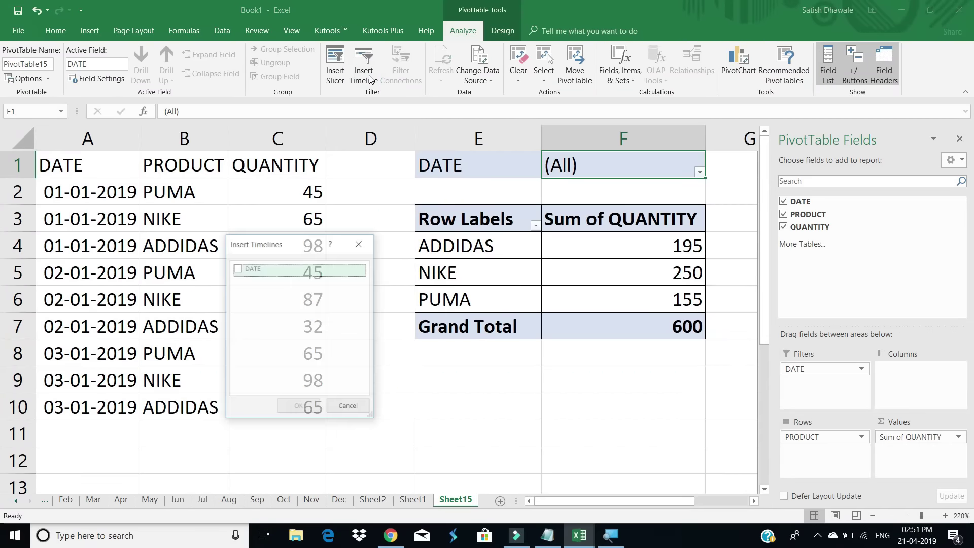
left_click_drag(288, 255, 297, 227)
left_click(258, 243)
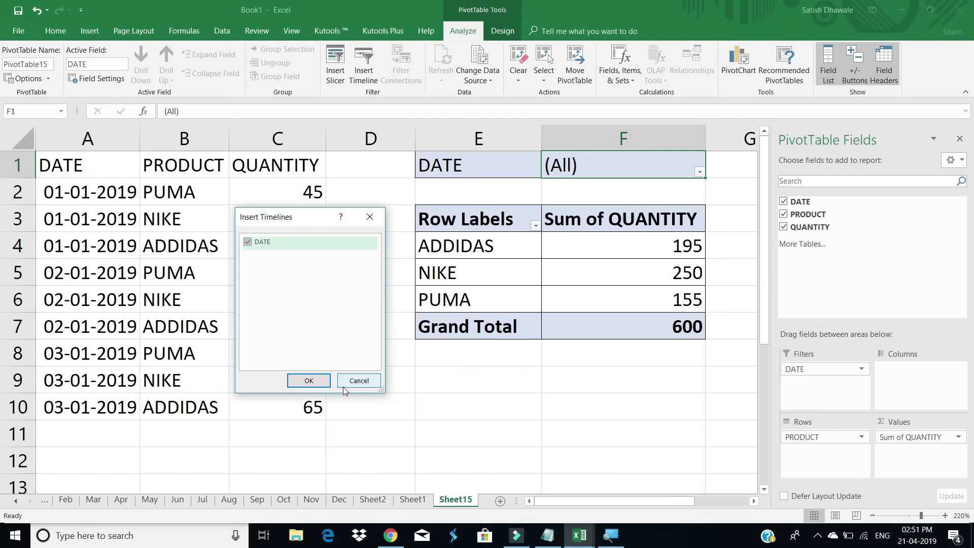
left_click(324, 385)
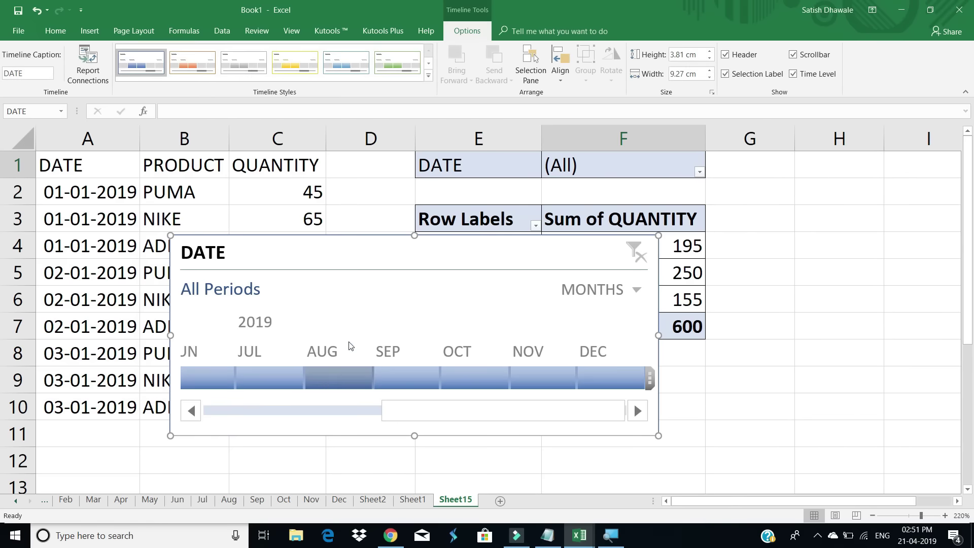
left_click_drag(414, 235, 377, 328)
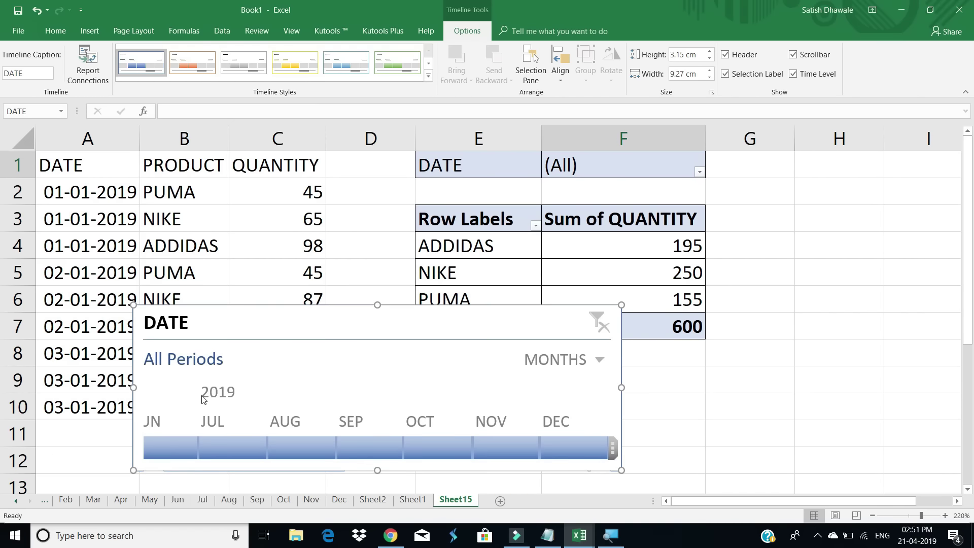
Try the YEARS time level on the DATE timeline and return it to MONTHS.
left_click(584, 364)
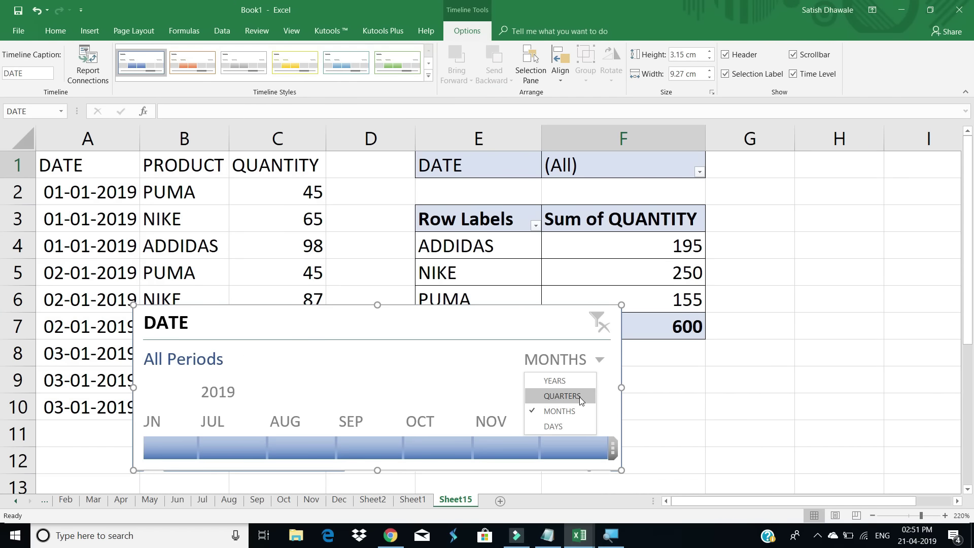
left_click(573, 384)
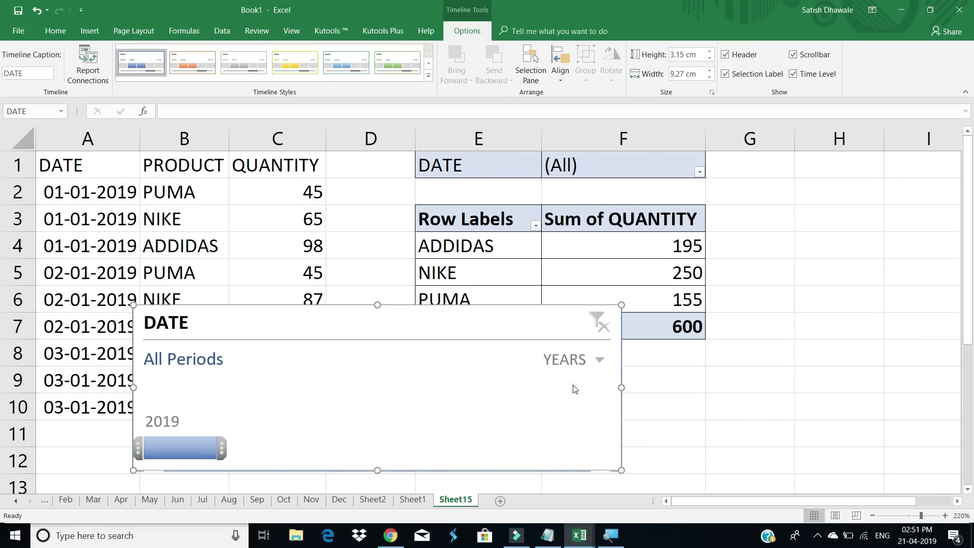
left_click(591, 359)
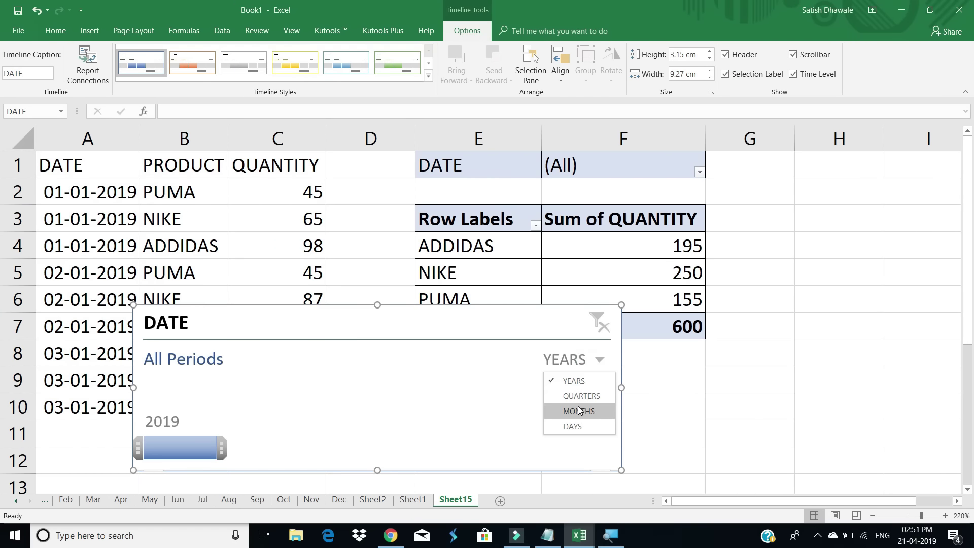
left_click(577, 409)
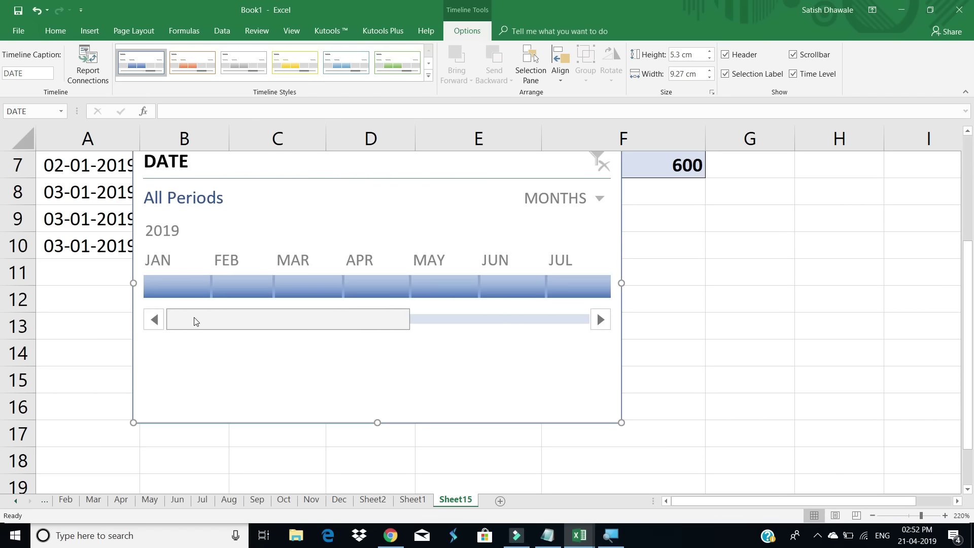
Filter the PivotTable to Jan 2019 with the timeline and change its time level to DAYS.
scroll(218, 296, "up", 2)
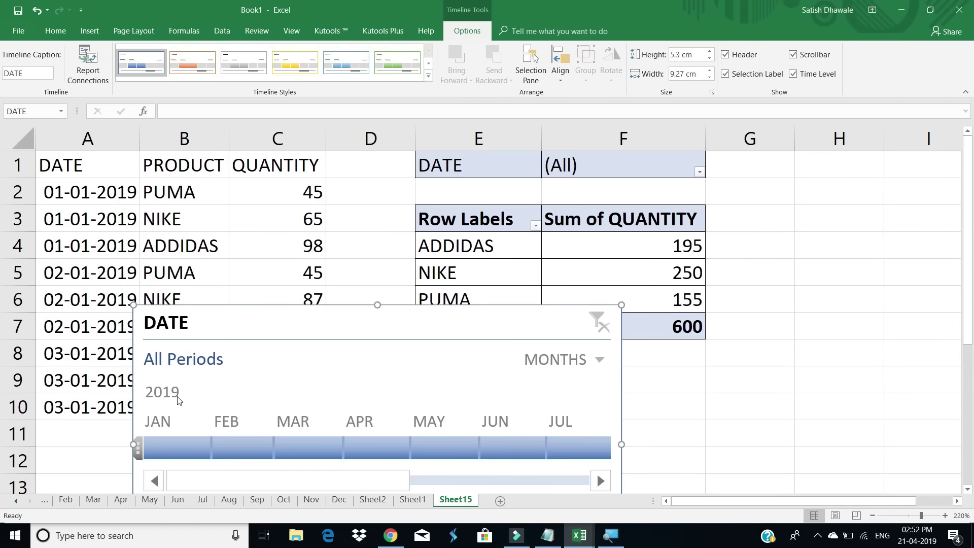
left_click(176, 442)
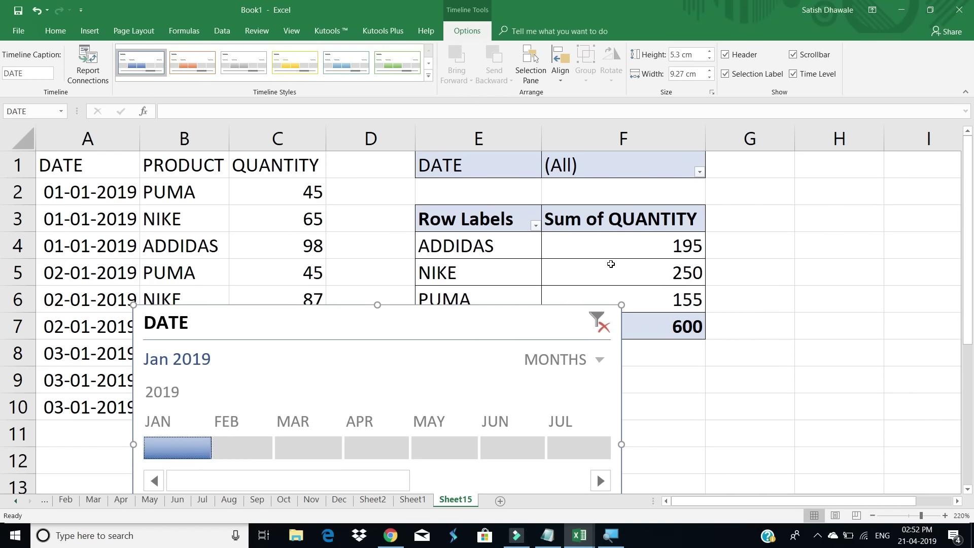
left_click(595, 360)
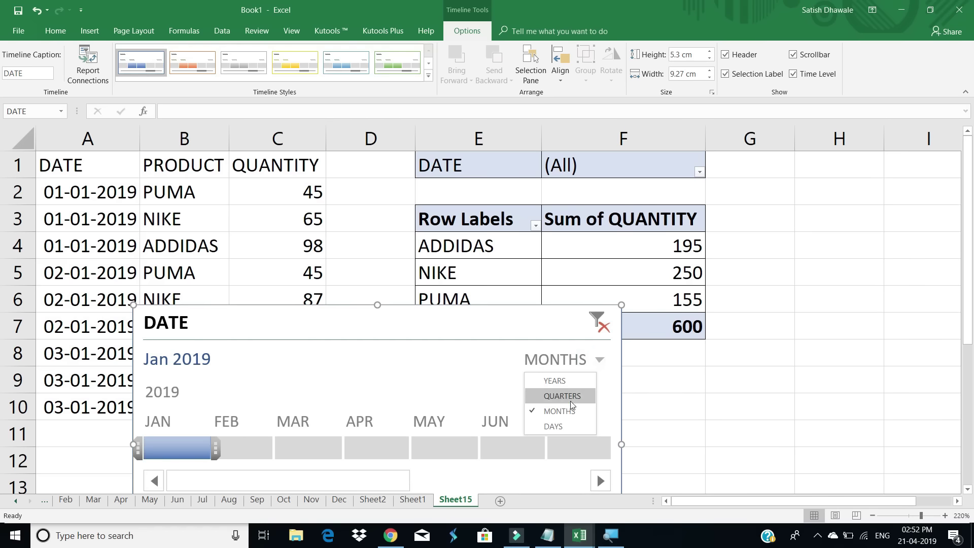
left_click(561, 427)
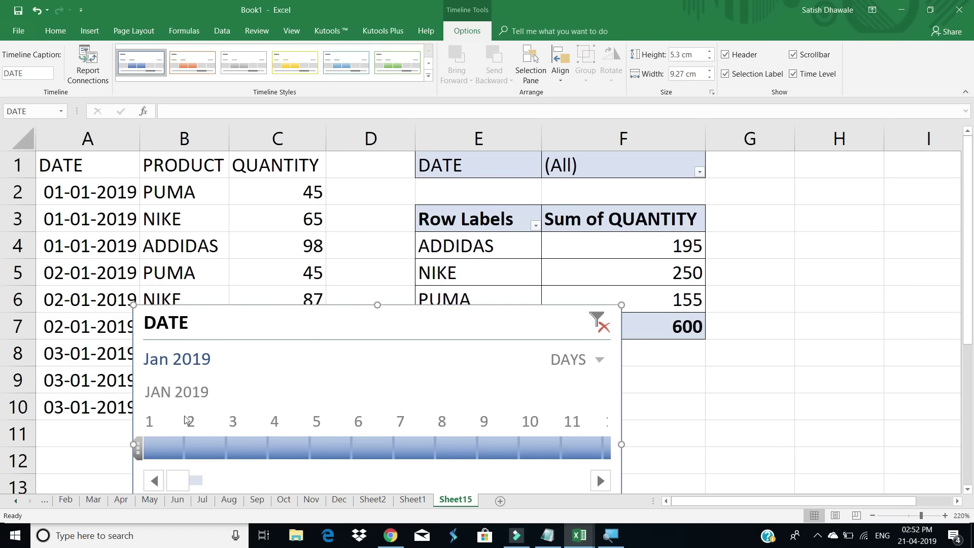
Filter the PivotTable by single days on the timeline, trying Jan 1, 2 and 3, 2019 and going back to Jan 1.
left_click(159, 445)
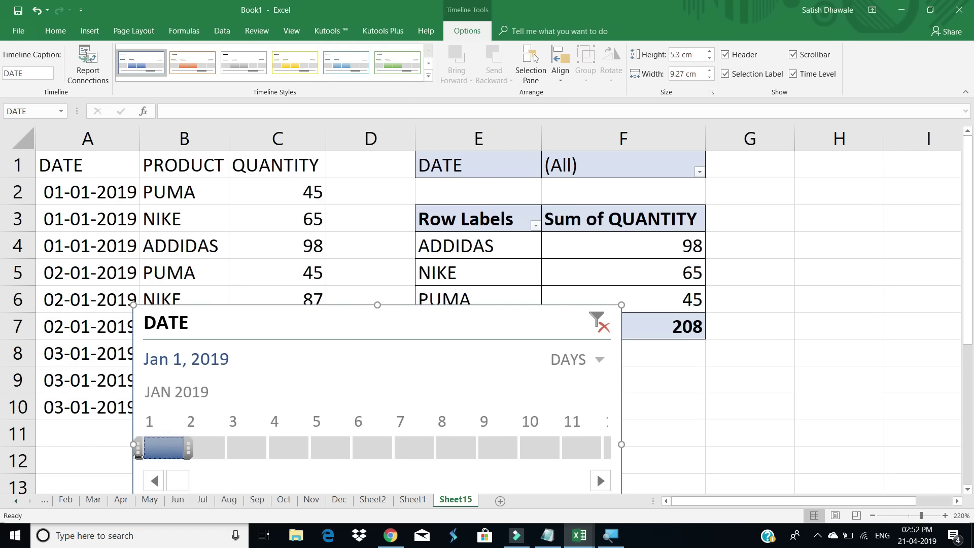
left_click(205, 450)
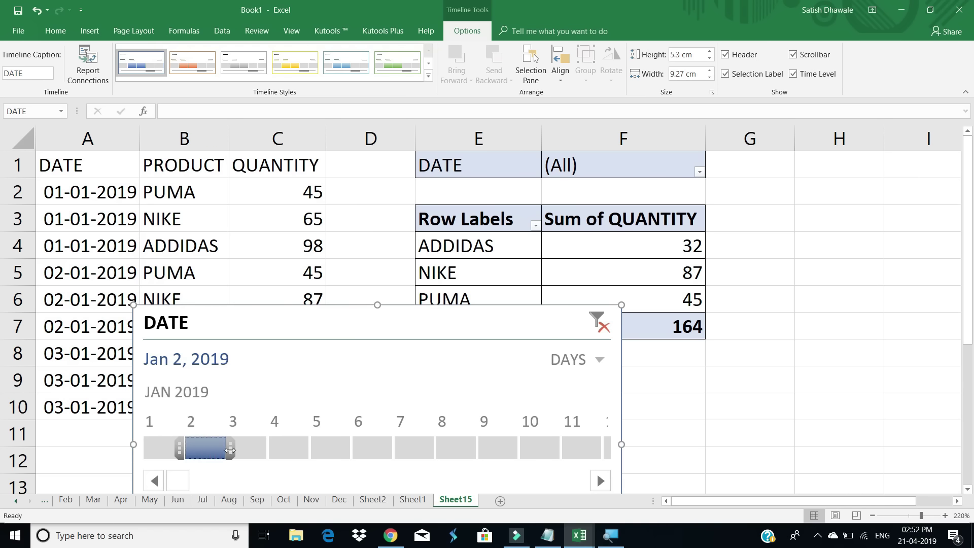
left_click(251, 446)
left_click(212, 448)
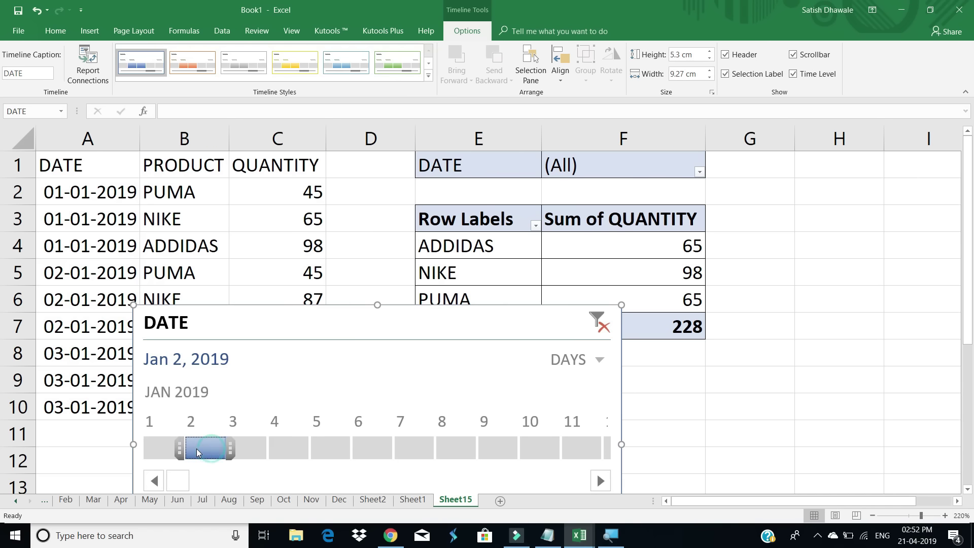
left_click(165, 448)
Extend the timeline selection to Jan 1 - 3 2019, and narrow it through the single days to Jan 3, 2019, keeping the DAYS level.
left_click_drag(189, 452, 269, 452)
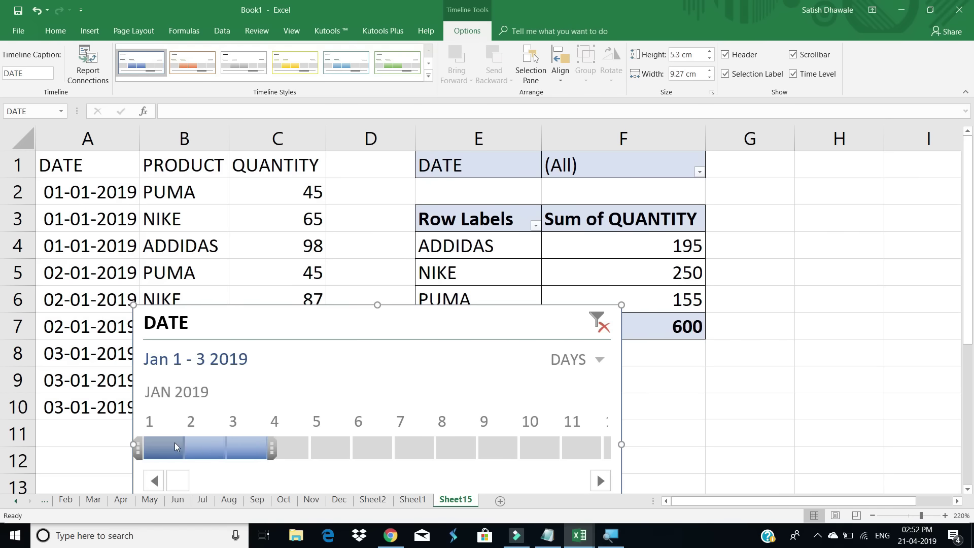
left_click(173, 448)
left_click(202, 448)
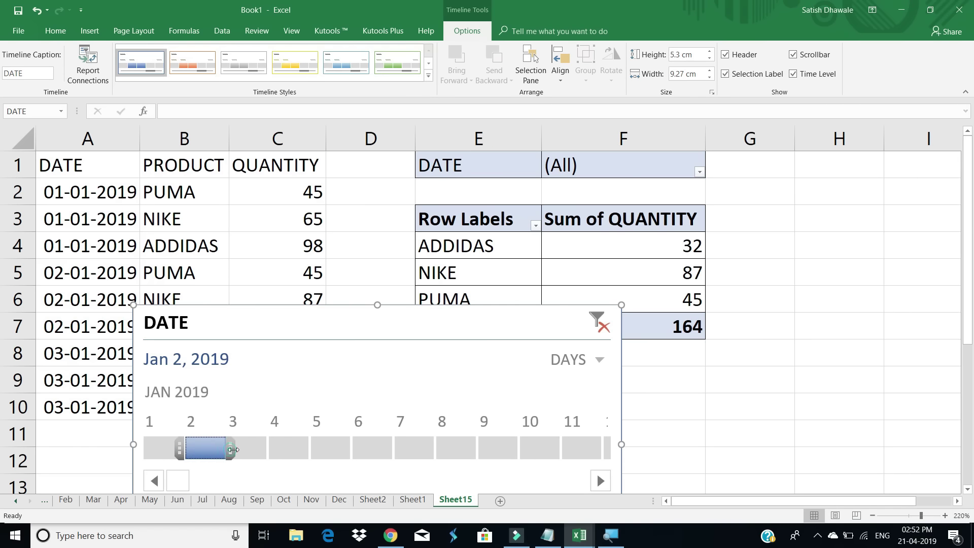
left_click(265, 449)
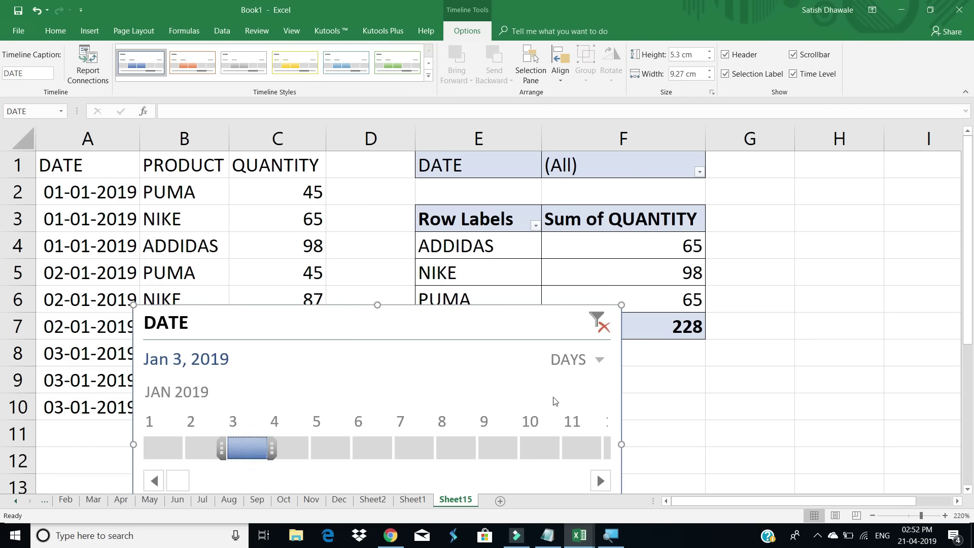
left_click(583, 361)
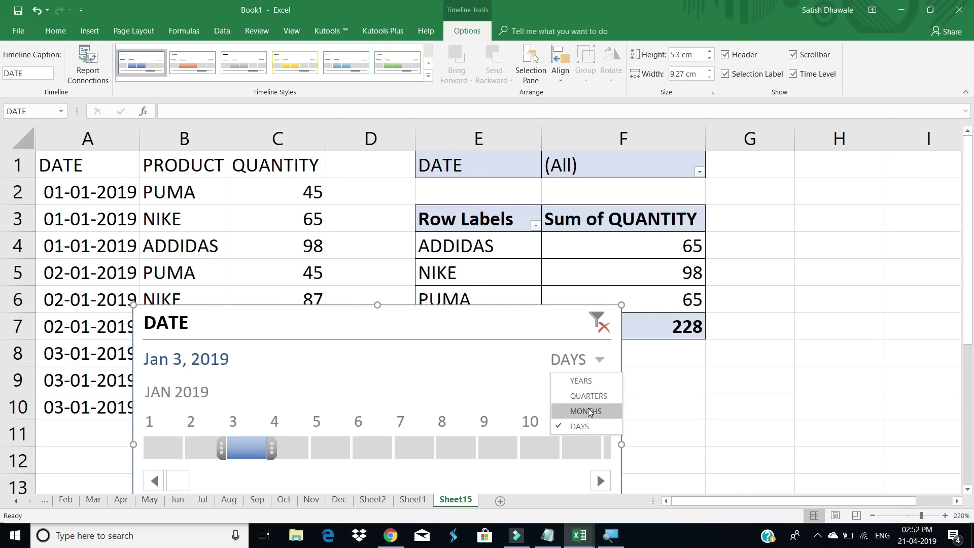
left_click(529, 324)
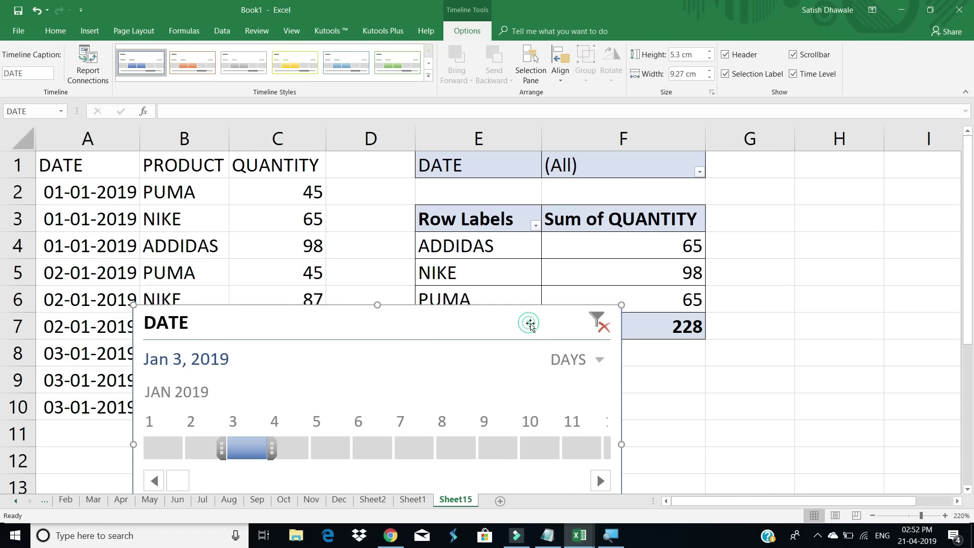
Clear the date filter on the DATE timeline and delete the timeline from the sheet.
left_click(595, 323)
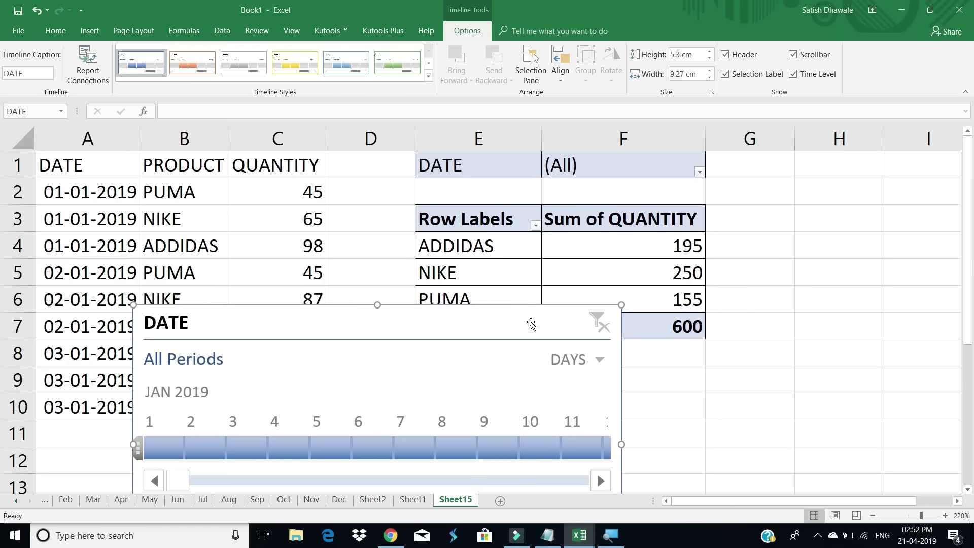
left_click(531, 324)
key("Delete")
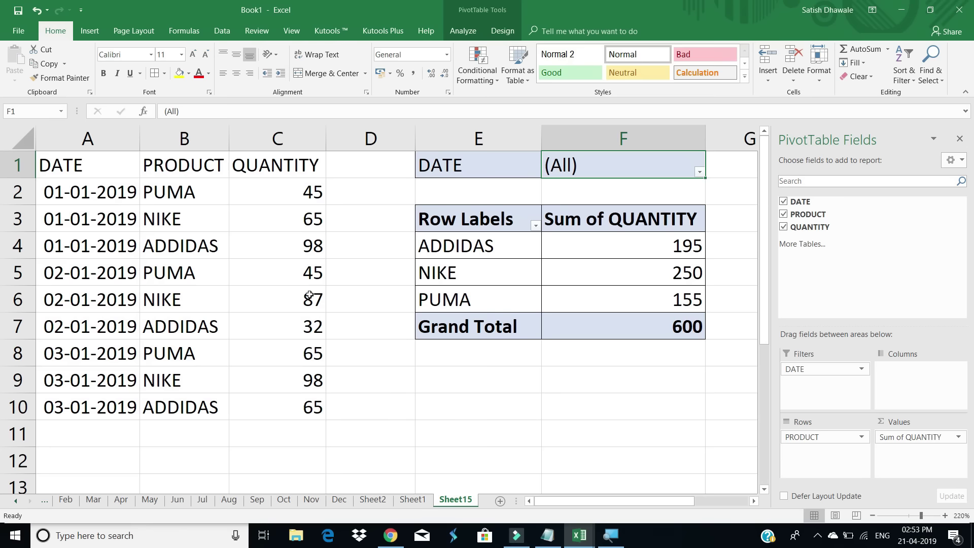
Compare the quantities in the source table with the PivotTable's ADDIDAS and NIKE sums.
left_click(280, 239)
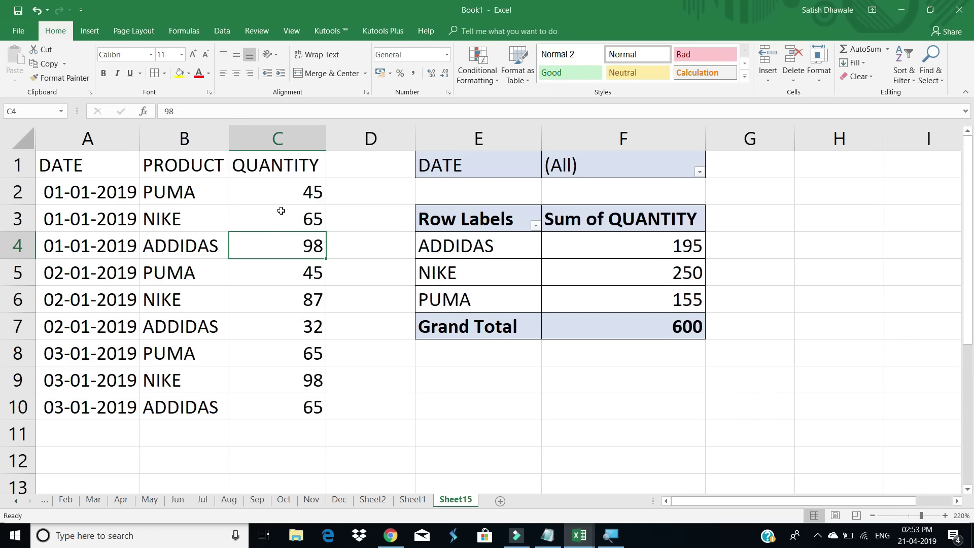
left_click(278, 197)
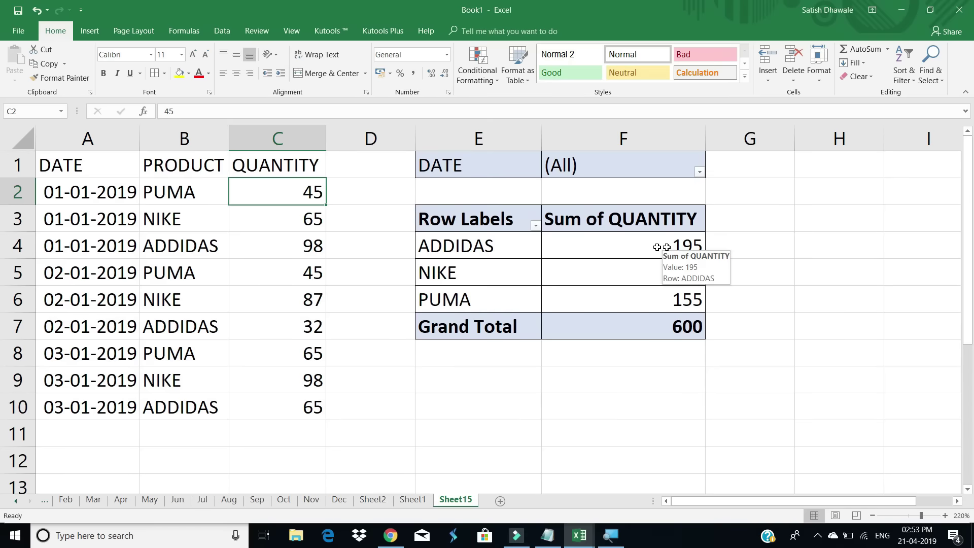
left_click(279, 243)
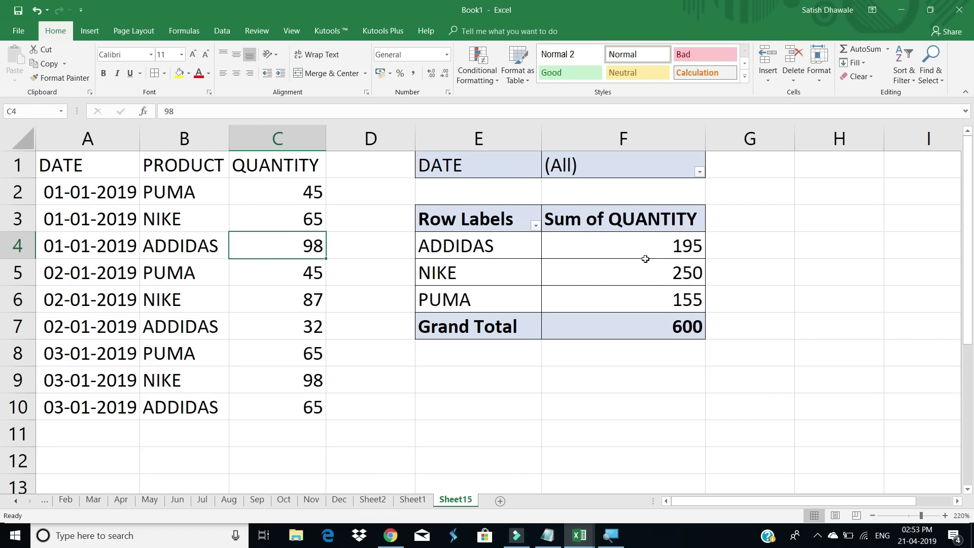
mouse_move(679, 245)
mouse_move(126, 166)
left_mouse_down()
mouse_move(254, 348)
mouse_move(276, 403)
left_mouse_up()
left_click(280, 300)
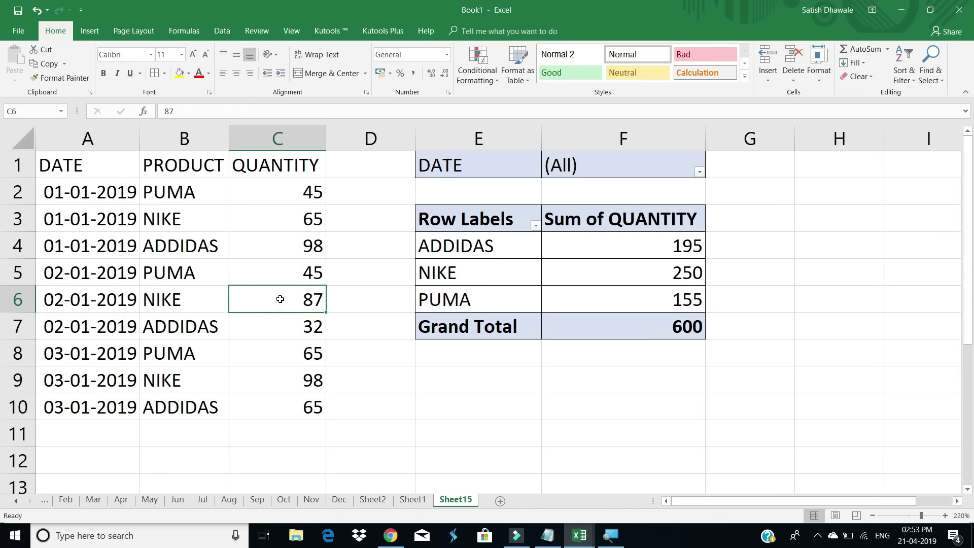
left_click(636, 279)
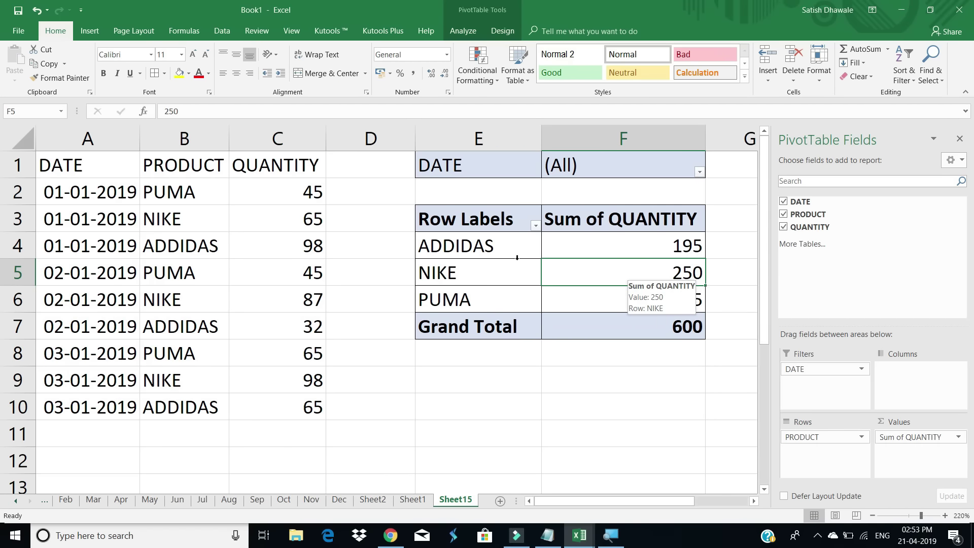
Set the first PUMA quantity in cell C2 to 100 and refresh all PivotTables.
left_click(303, 197)
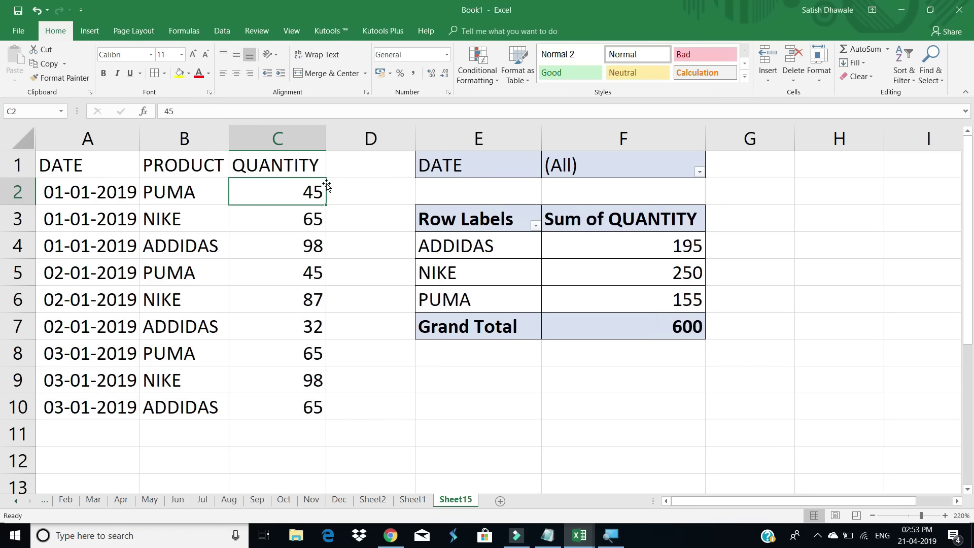
type("100")
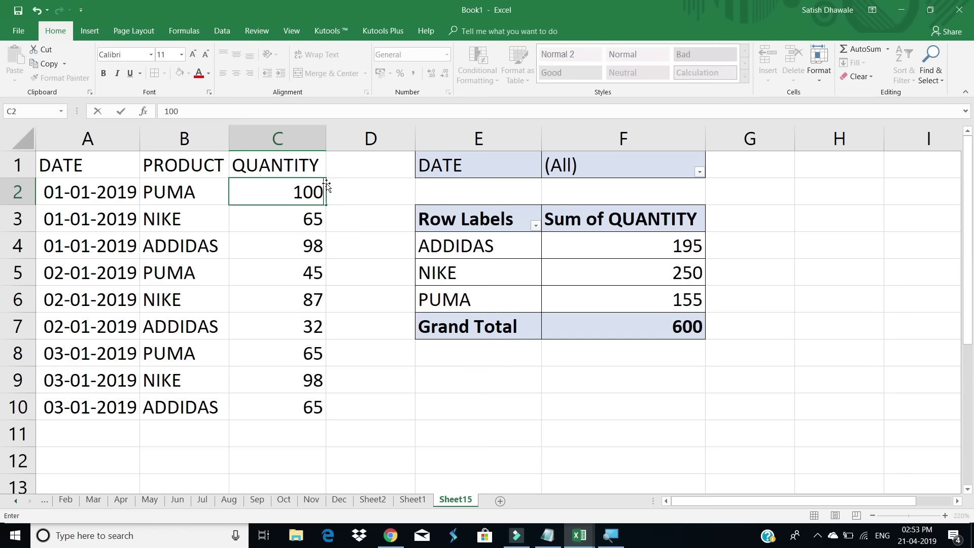
key("Return")
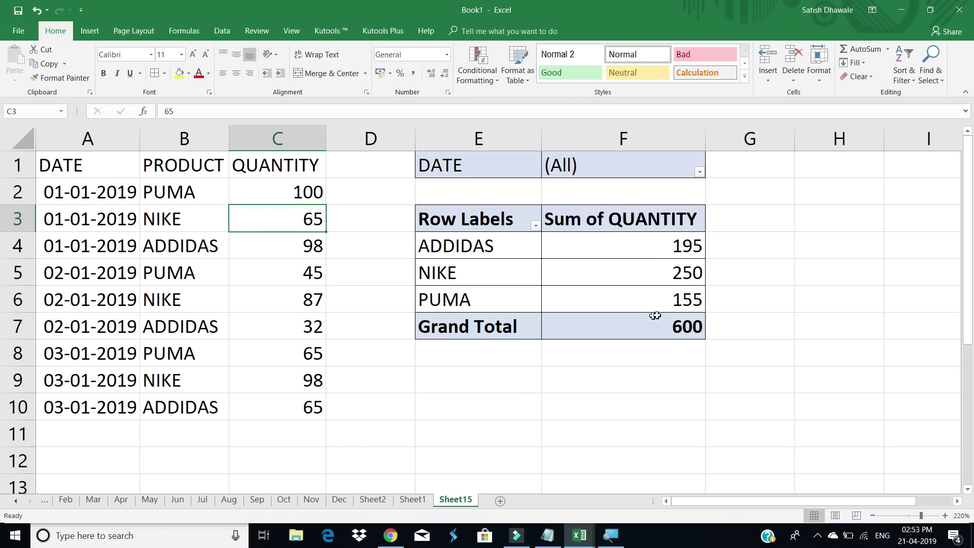
left_click(665, 303)
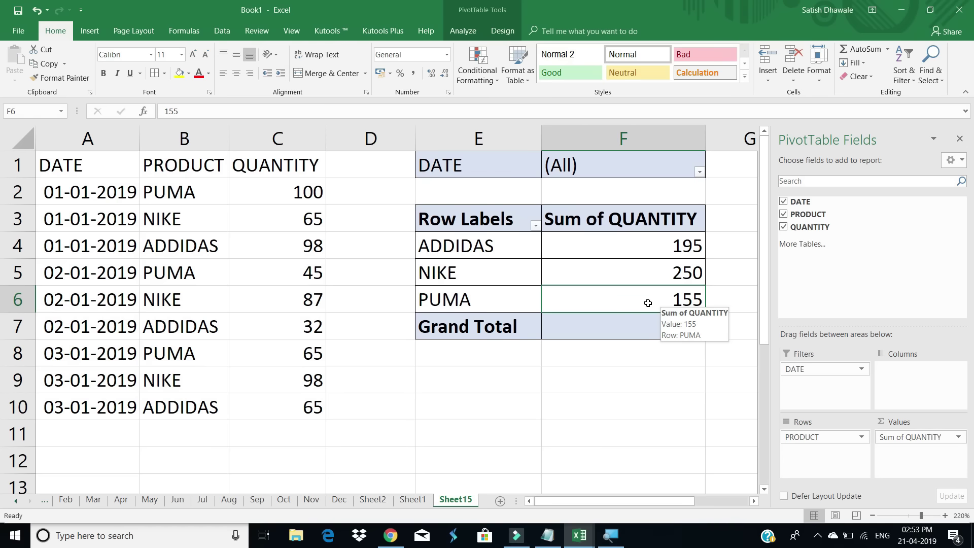
left_click(470, 33)
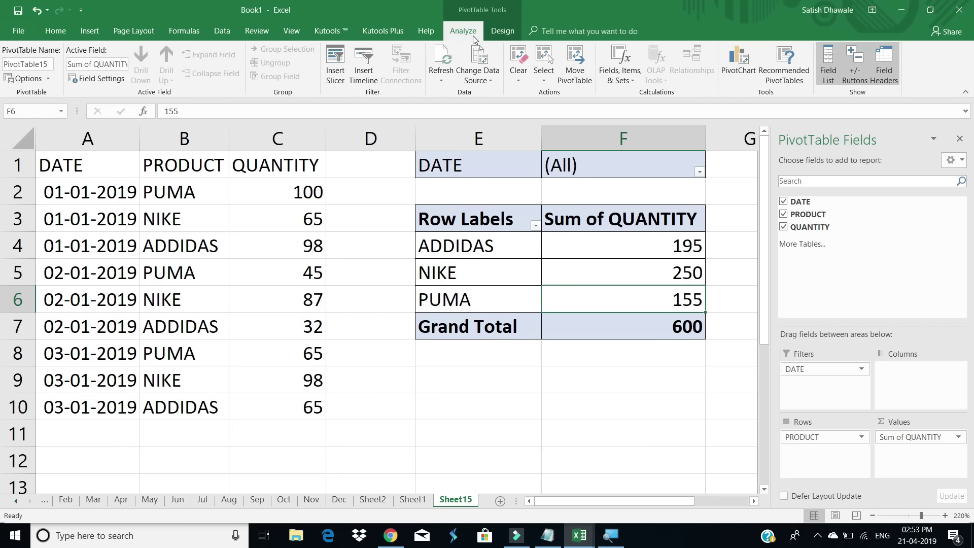
left_click(441, 82)
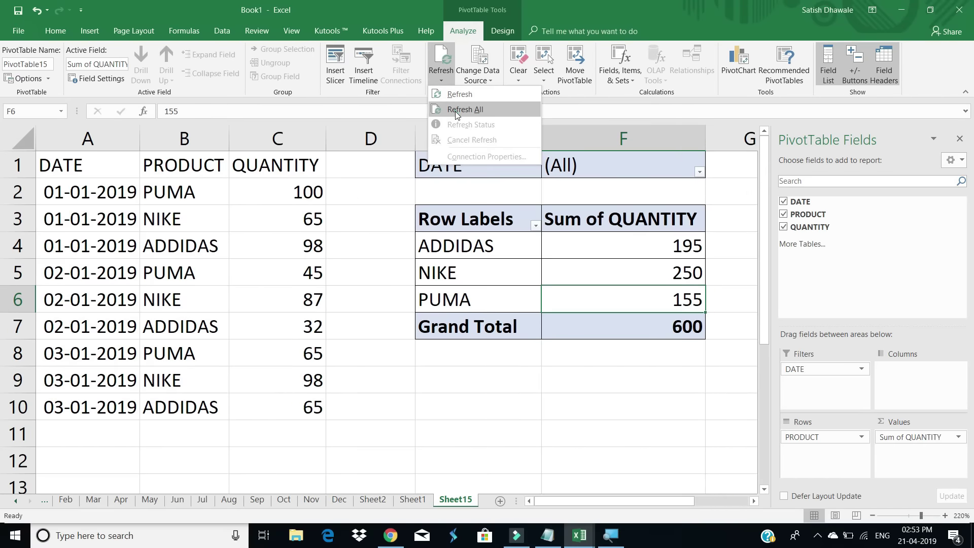
left_click(455, 111)
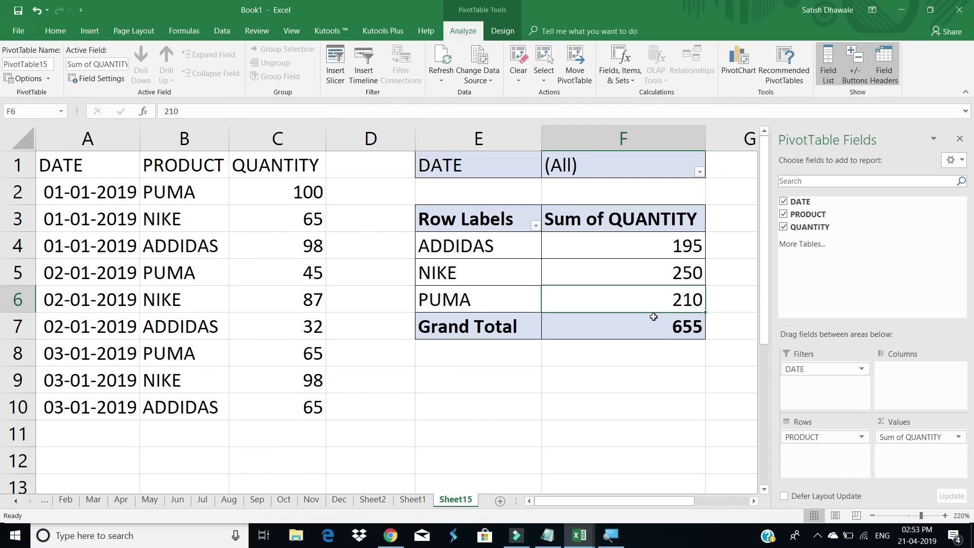
Set the PUMA quantity in cell C2 to 50, refresh all PivotTables, and check the PUMA sum.
mouse_move(653, 317)
left_click(310, 202)
type("50")
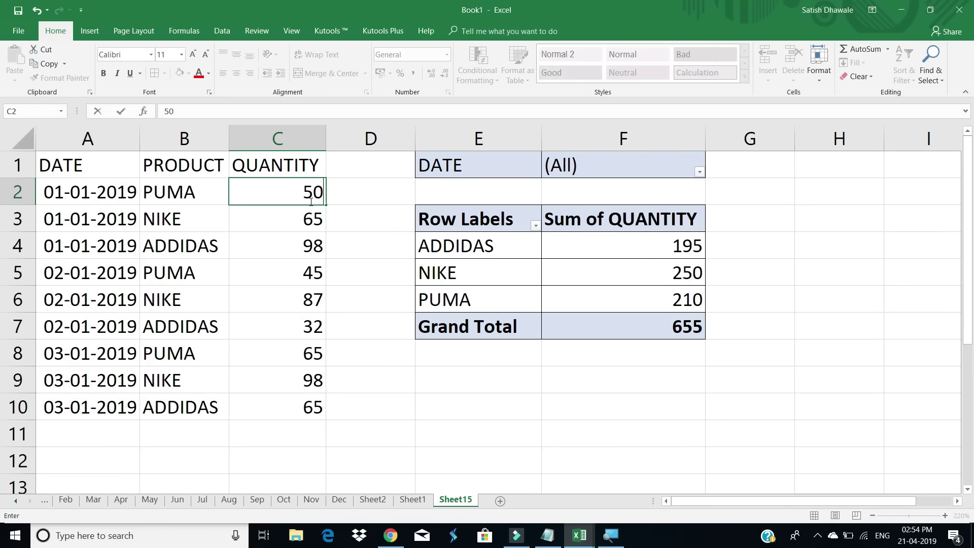
key("Return")
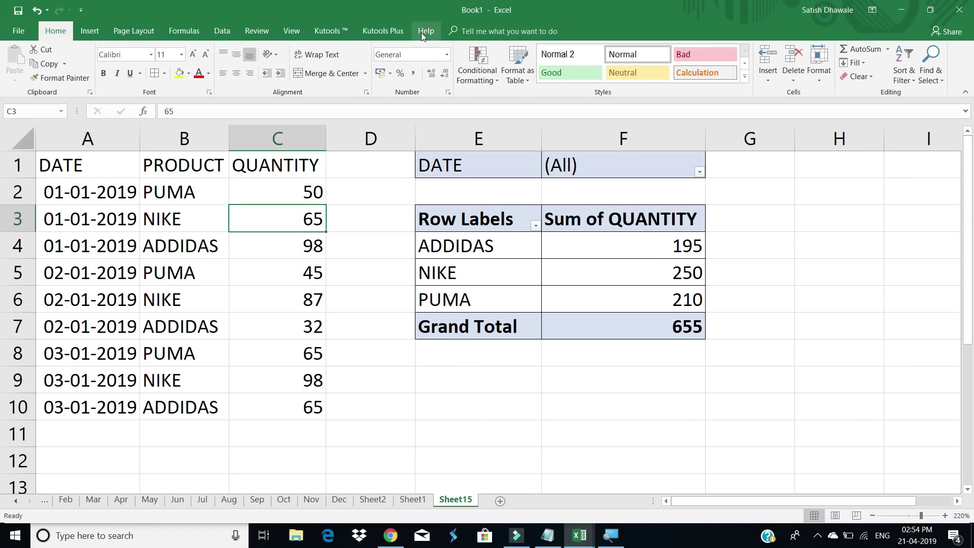
left_click(536, 260)
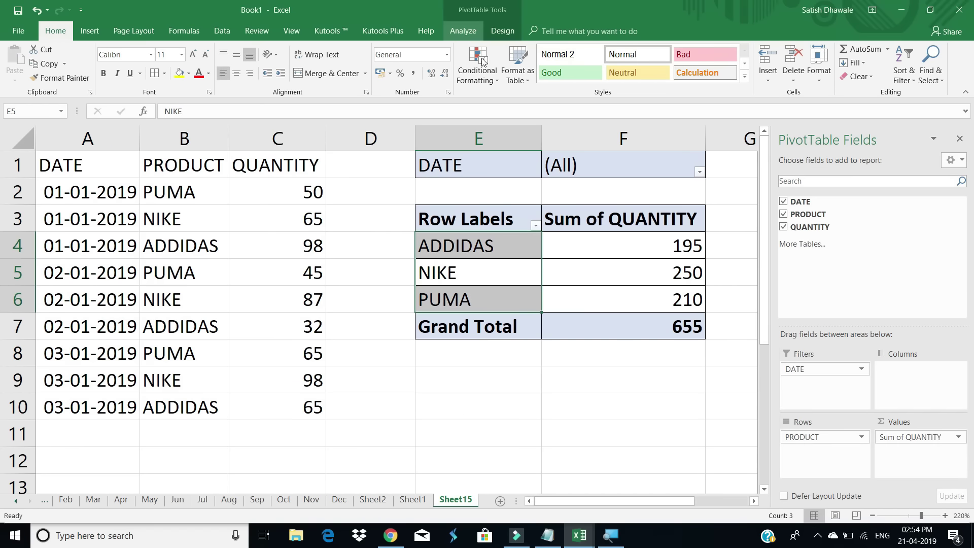
left_click(498, 237)
left_click(463, 31)
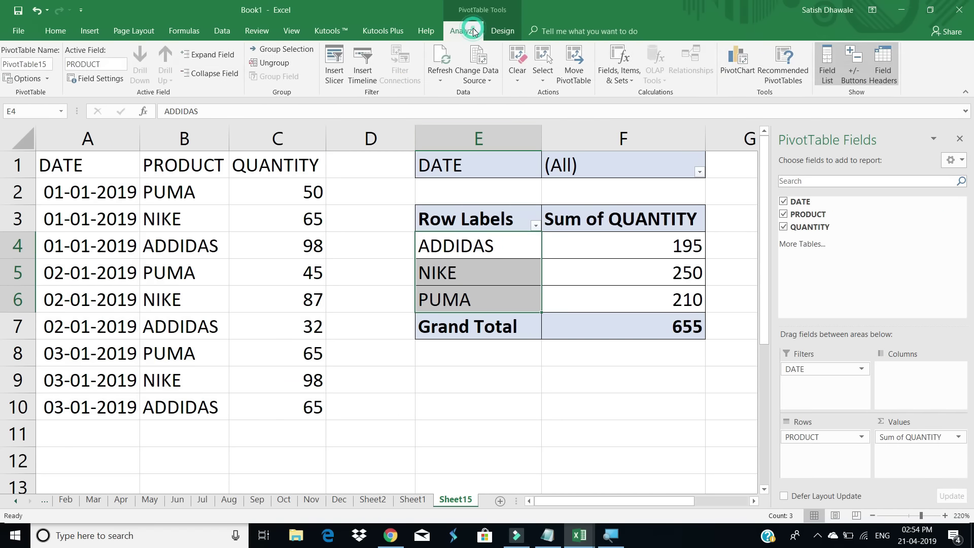
left_click(441, 80)
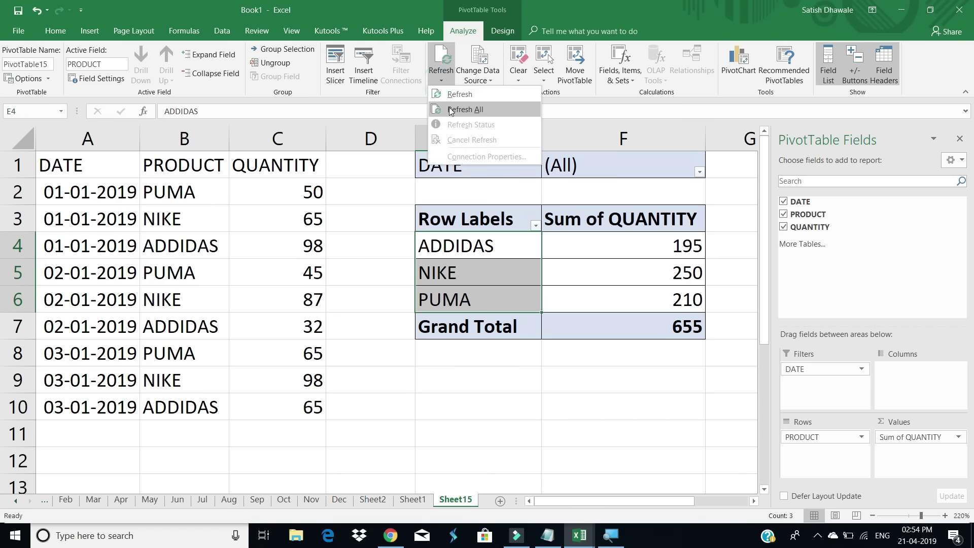
left_click(449, 107)
left_click(653, 302)
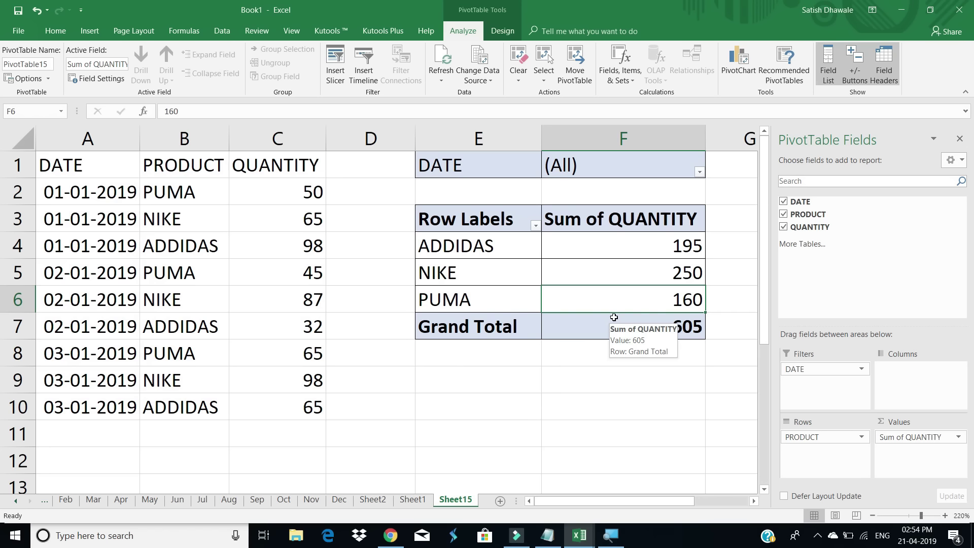
Clear all fields from the product quantity PivotTable and undo the clearing.
mouse_move(614, 318)
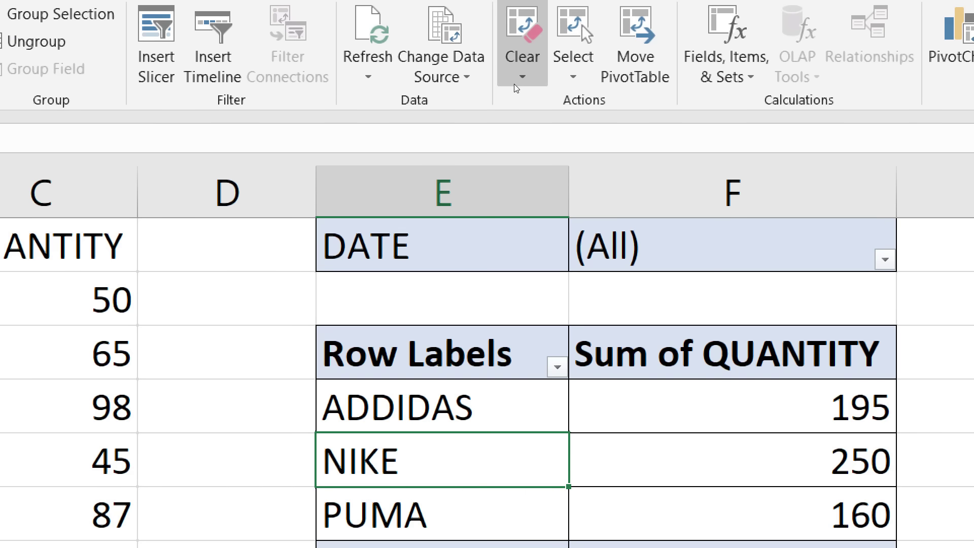
left_click(519, 79)
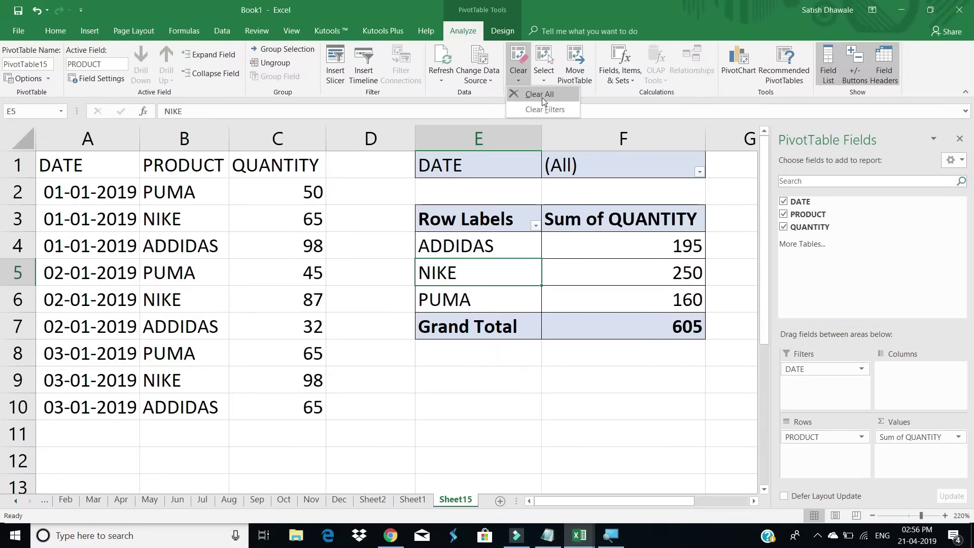
left_click(542, 96)
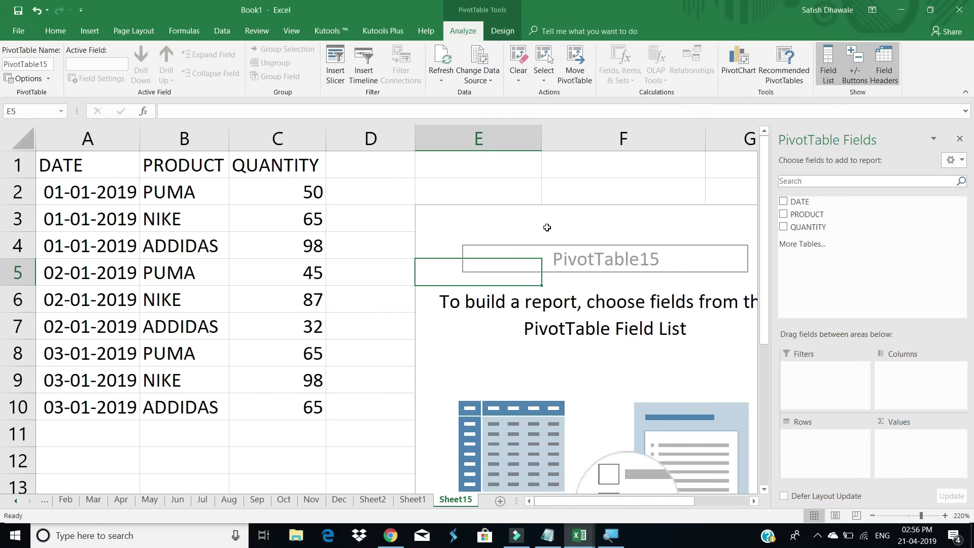
scroll(548, 230, "down", 3)
scroll(548, 229, "up", 2)
scroll(548, 230, "up", 1)
key("ctrl+z")
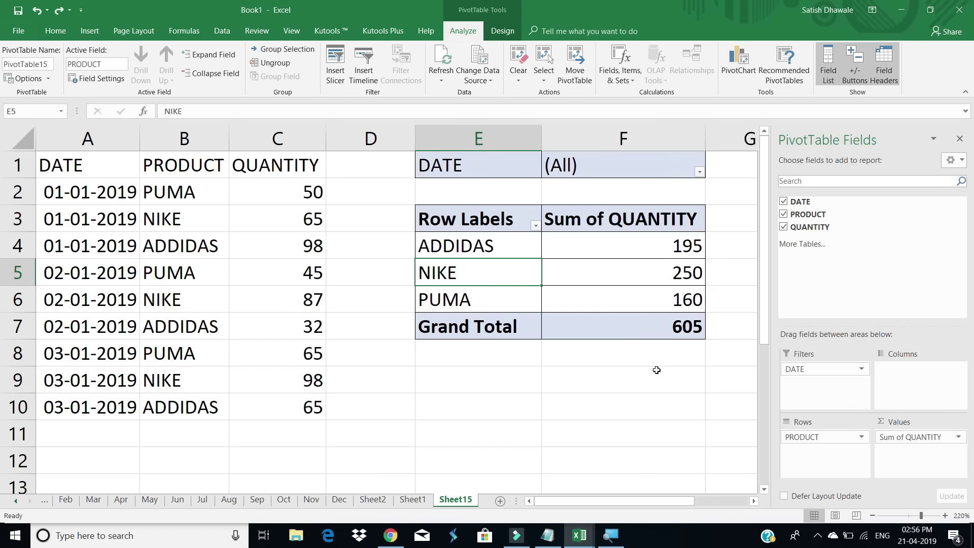
Select the entire PivotTable, and open the Move PivotTable options and cancel them.
left_click(600, 291)
left_click(518, 69)
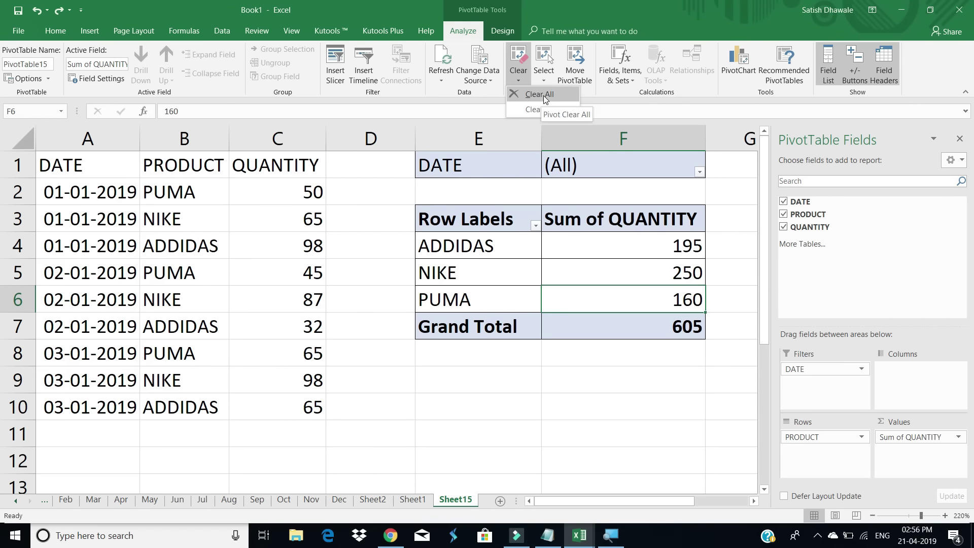
left_click(543, 63)
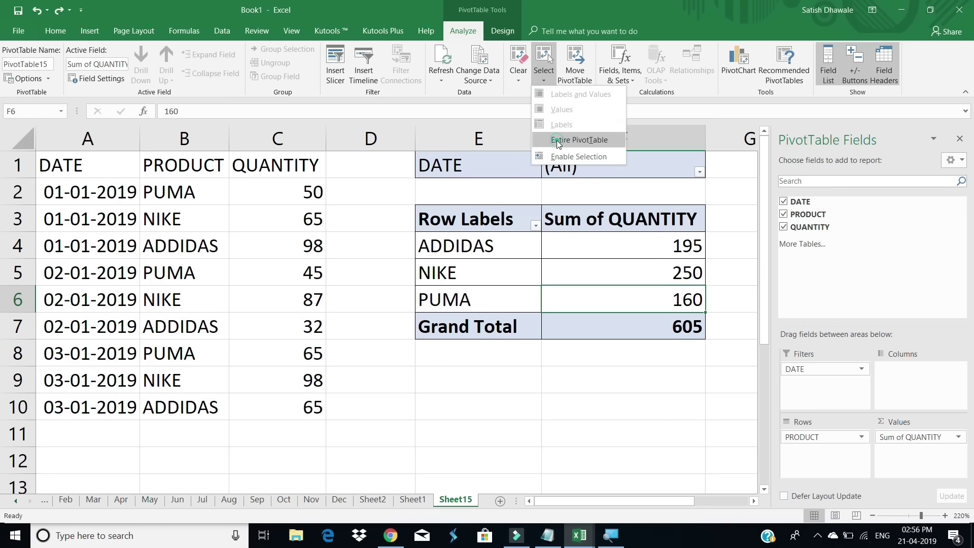
left_click(556, 140)
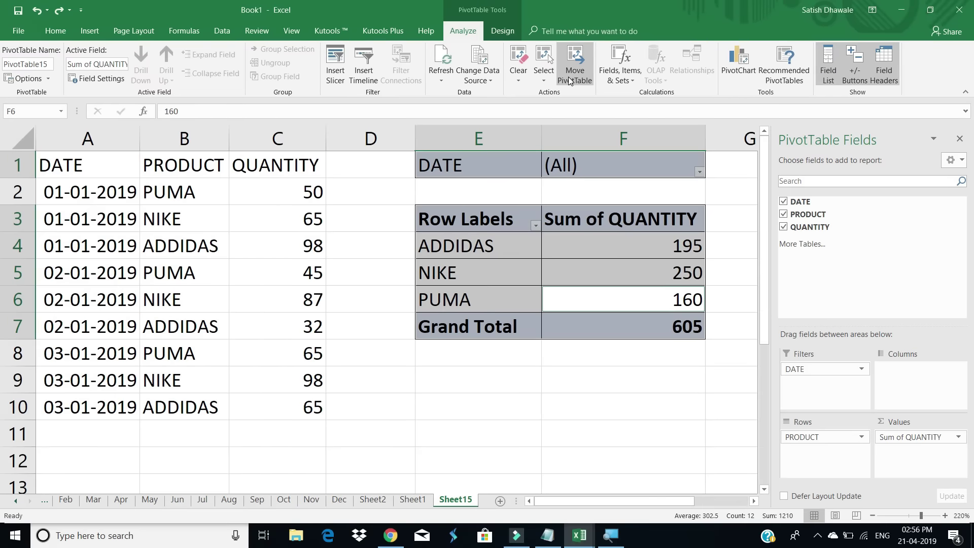
left_click(569, 79)
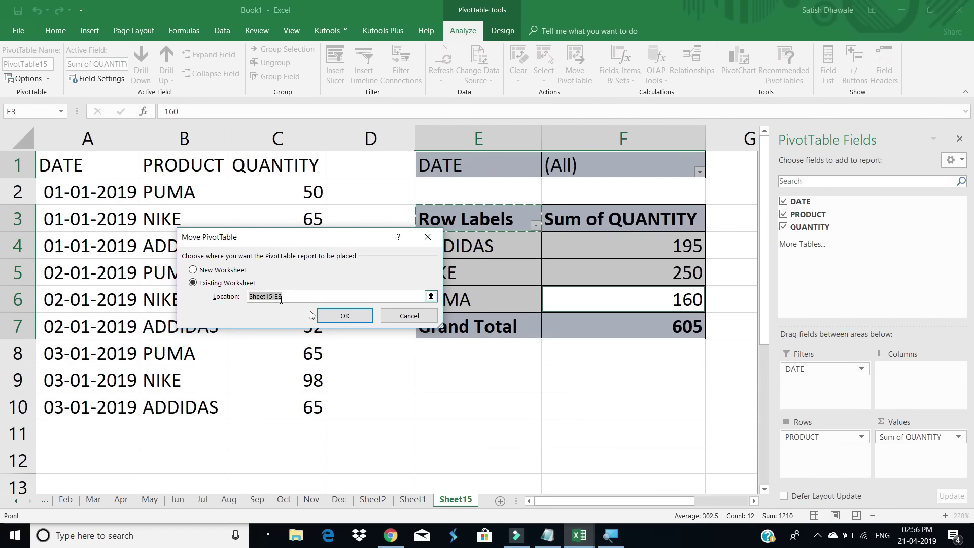
left_click(408, 315)
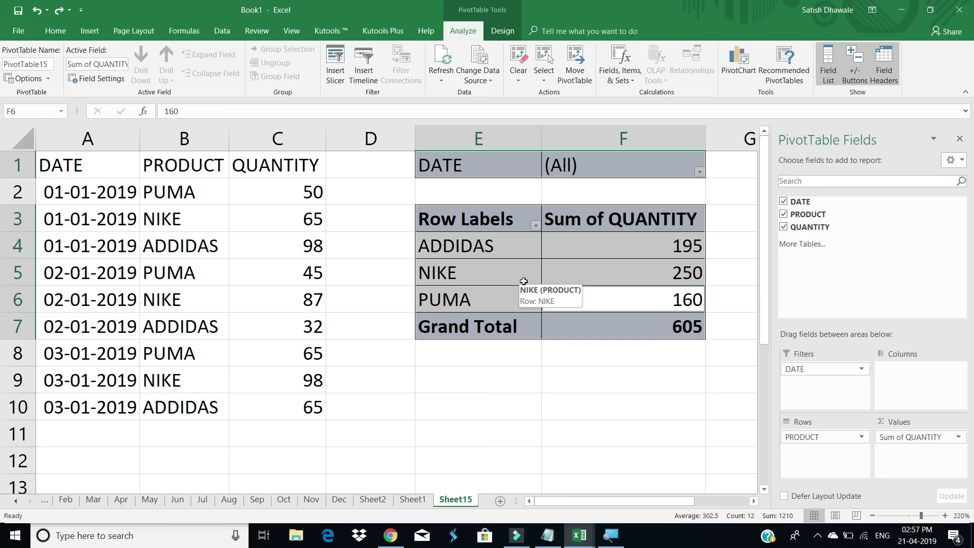
Deselect the PivotTable and switch to Sheet1 with the sales source data.
left_click(295, 327)
left_click(426, 500)
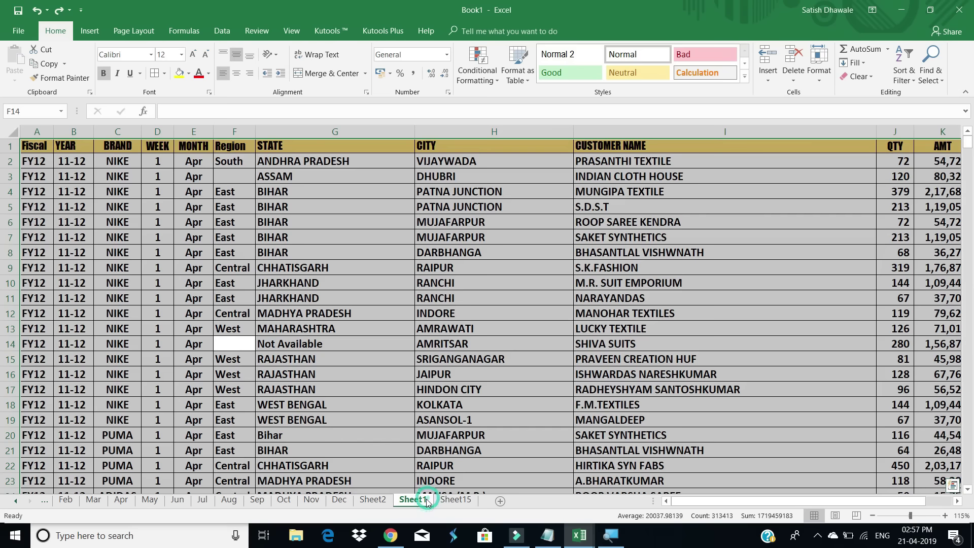